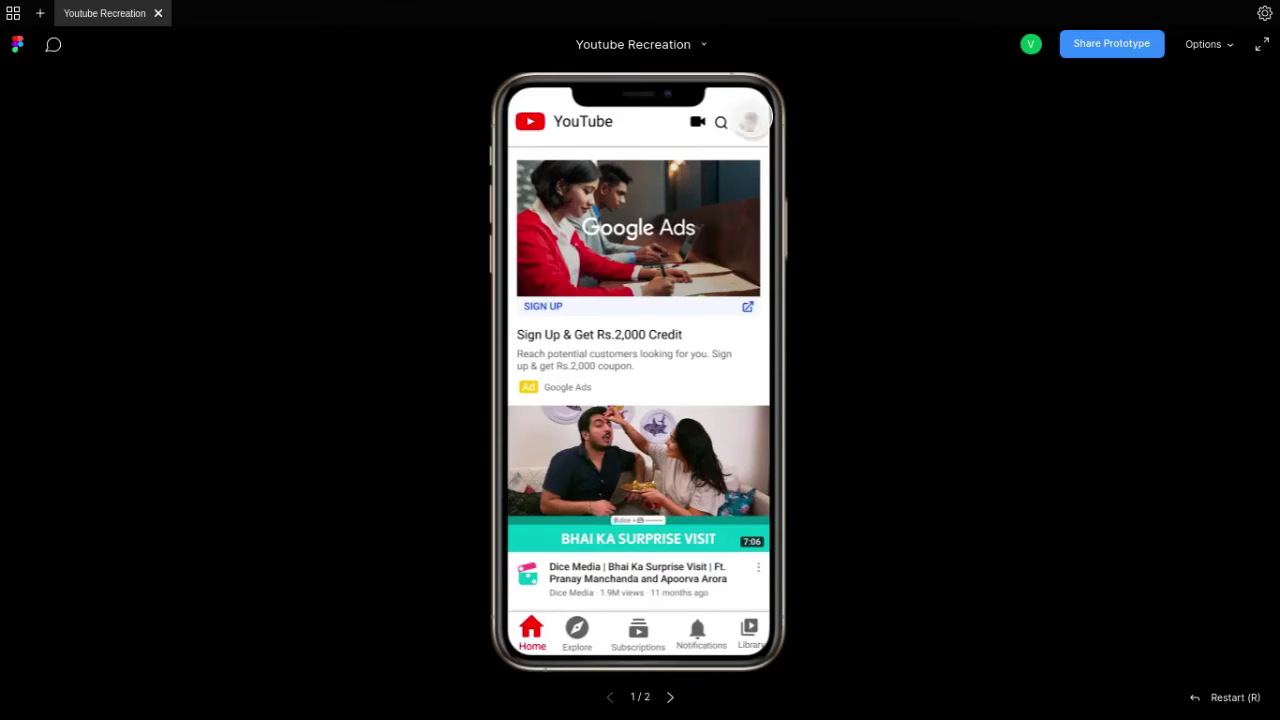
- Exit the account-menu prototype preview and start a new frame on Page 2
{"action": "left_click", "coordinate": [748, 121]}
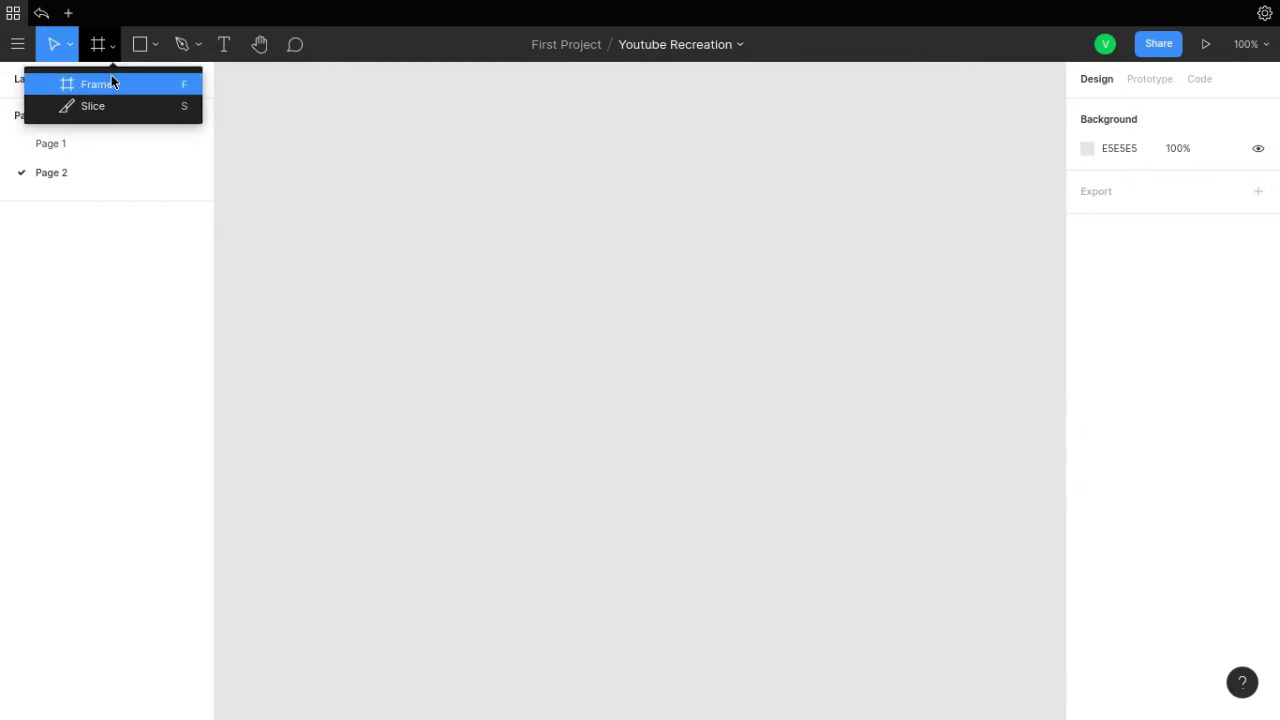
{"action": "left_click", "coordinate": [111, 80]}
- Add an iPhone 11 Pro Max frame and group the play icon with 'YouTube' text as Logo
{"action": "left_click", "coordinate": [1100, 141]}
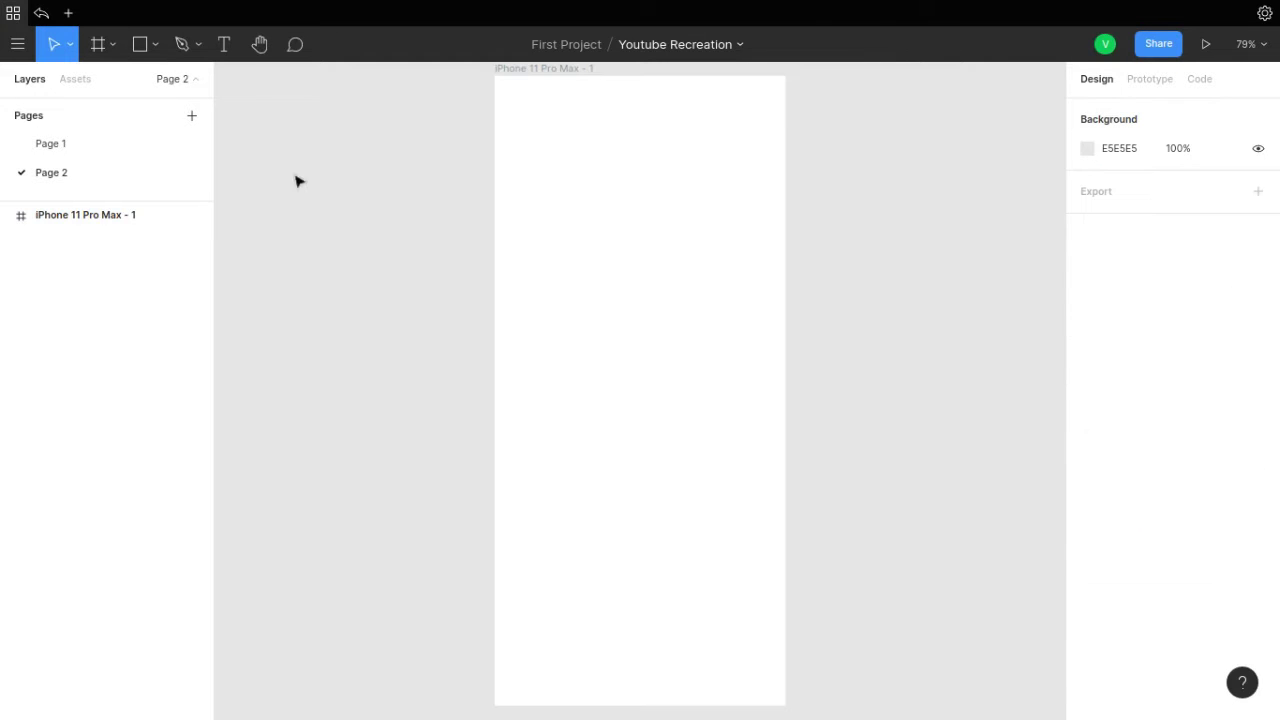
{"action": "left_click", "coordinate": [75, 78]}
{"action": "scroll", "coordinate": [113, 416], "scroll_direction": "up", "scroll_amount": 2}
{"action": "left_click_drag", "start_coordinate": [158, 330], "coordinate": [340, 257]}
{"action": "key", "text": "t"}
{"action": "left_click", "coordinate": [380, 267]}
{"action": "type", "text": "YouTube"}
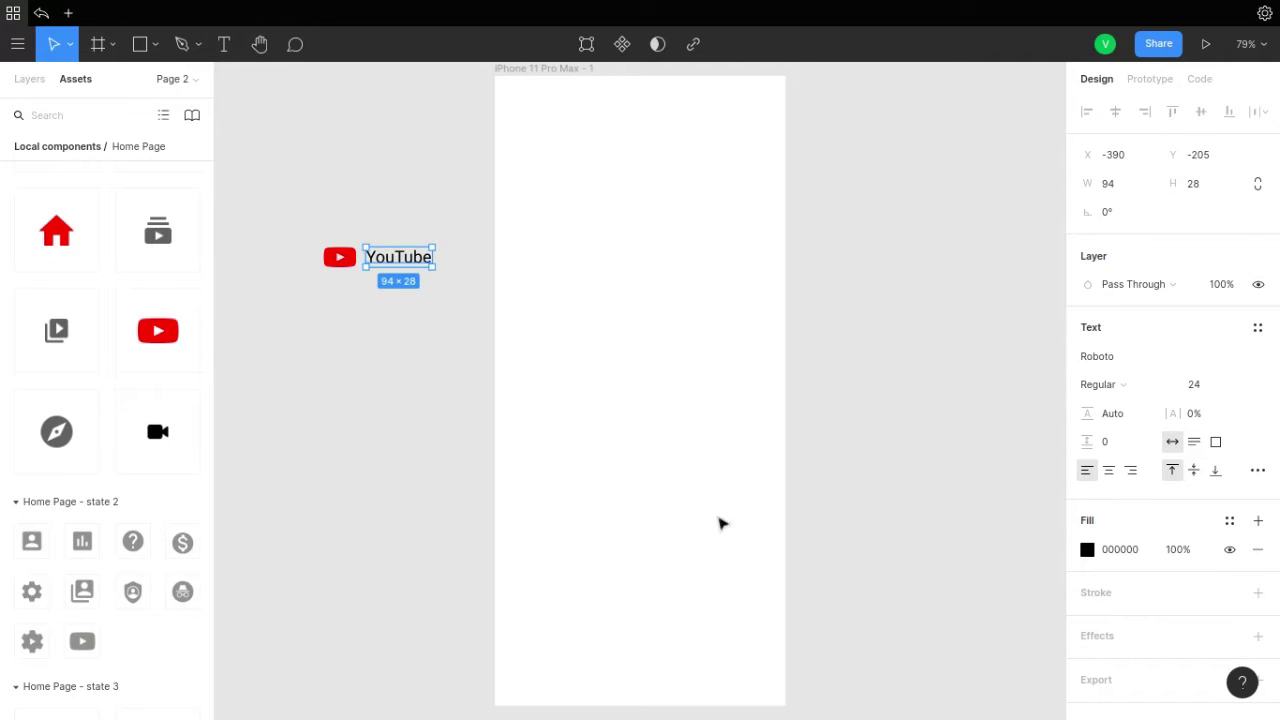
{"action": "left_click", "coordinate": [340, 257], "text": "shift"}
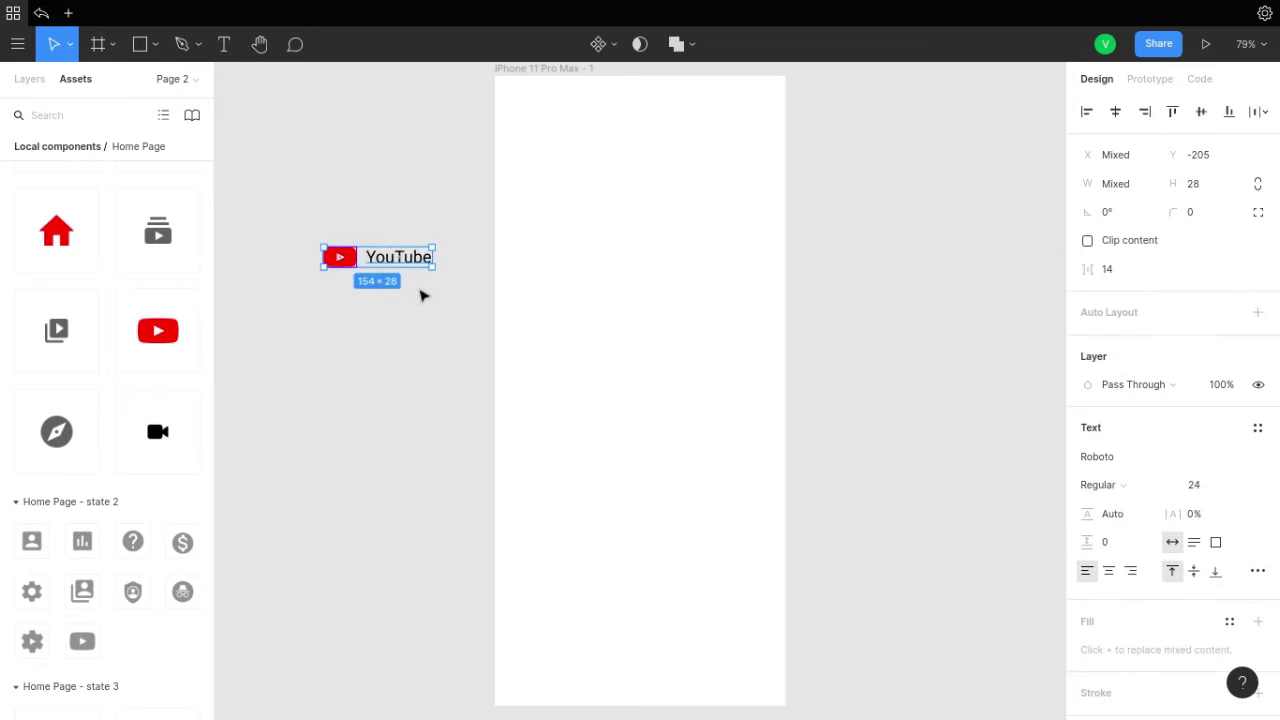
{"action": "key", "text": "ctrl+g"}
{"action": "left_click", "coordinate": [30, 78]}
{"action": "double_click", "coordinate": [49, 216]}
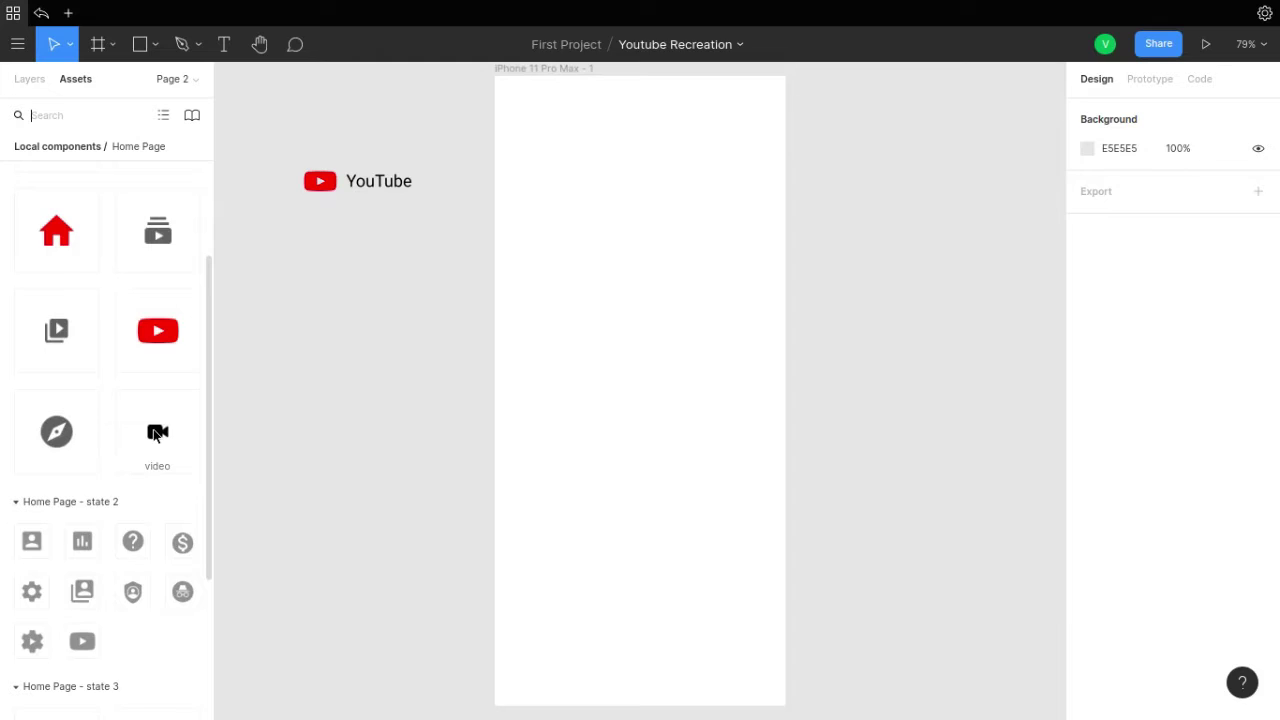
- Drag in the video, search and profile icons and group video and search as Action Widgets
{"action": "left_click_drag", "start_coordinate": [155, 435], "coordinate": [293, 370]}
{"action": "left_click_drag", "start_coordinate": [157, 326], "coordinate": [318, 371]}
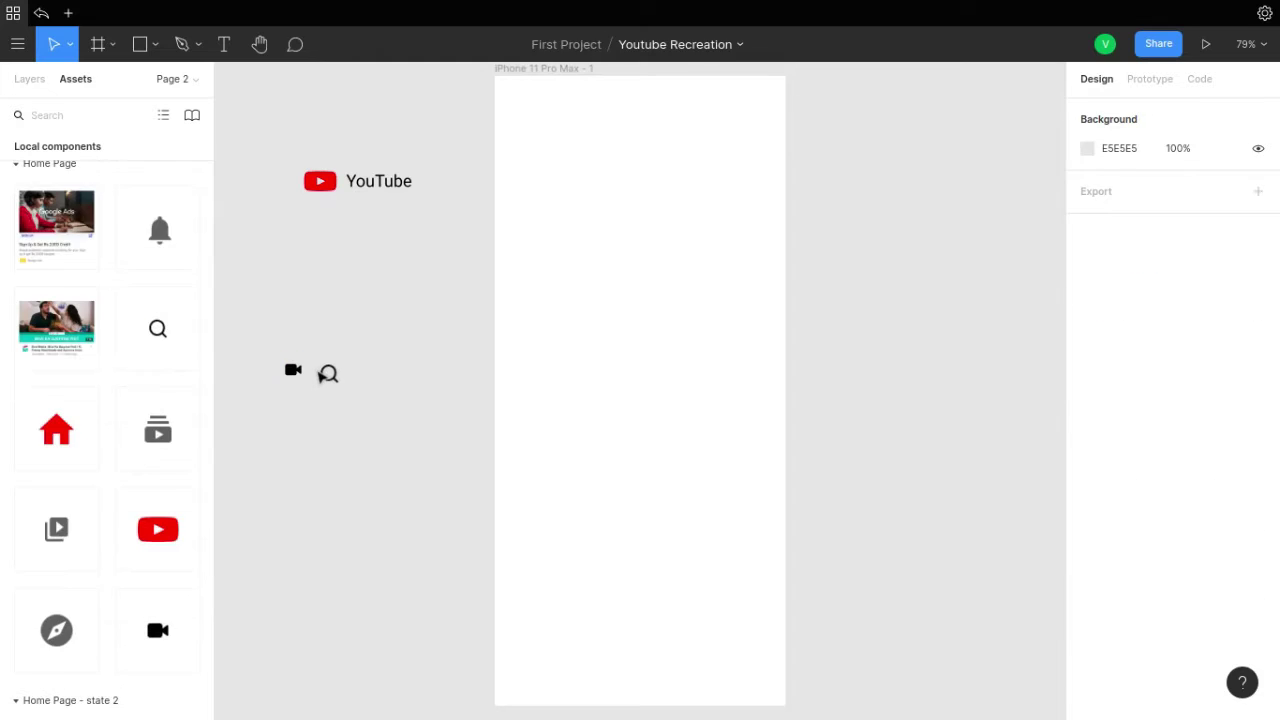
{"action": "scroll", "coordinate": [80, 468], "scroll_direction": "down", "scroll_amount": 1}
{"action": "scroll", "coordinate": [80, 468], "scroll_direction": "down", "scroll_amount": 3}
{"action": "mouse_move", "coordinate": [157, 502]}
{"action": "left_mouse_down"}
{"action": "mouse_move", "coordinate": [352, 376]}
{"action": "mouse_move", "coordinate": [278, 358]}
{"action": "left_mouse_up"}
{"action": "key", "text": "ctrl+g"}
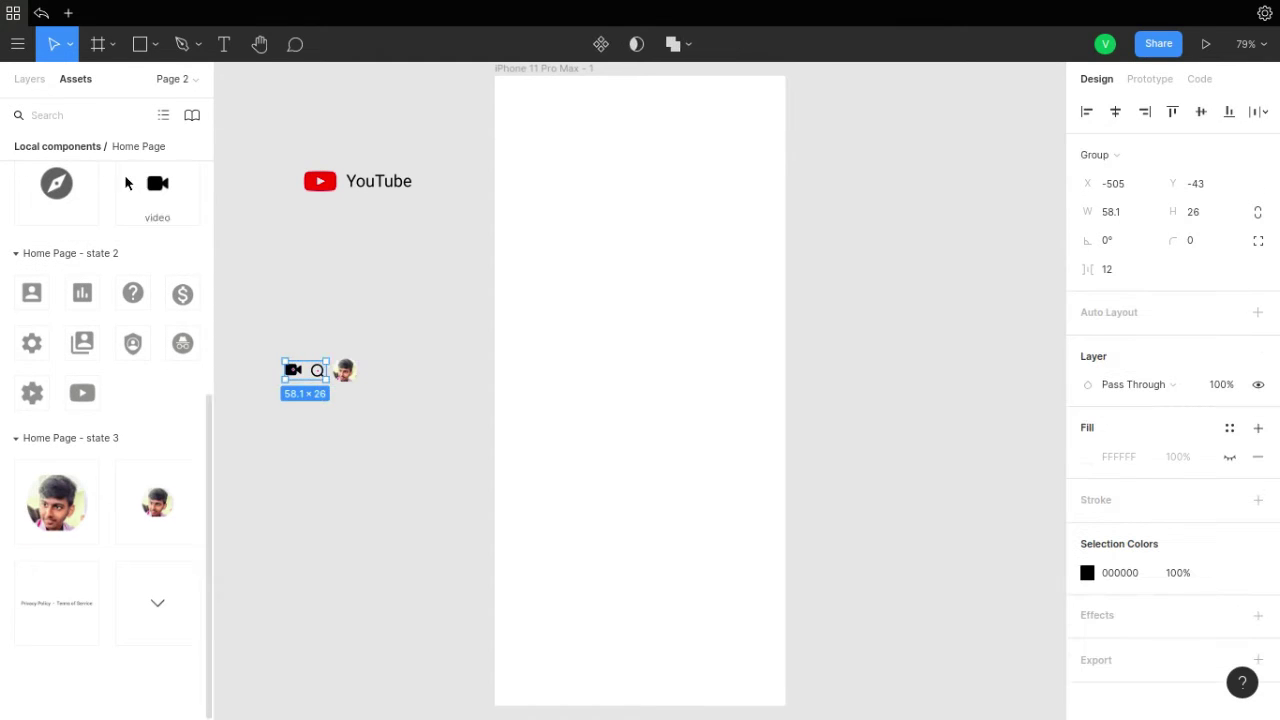
{"action": "left_click", "coordinate": [30, 78]}
{"action": "double_click", "coordinate": [53, 244]}
{"action": "type", "text": "Widgets"}
{"action": "left_click", "coordinate": [352, 317]}
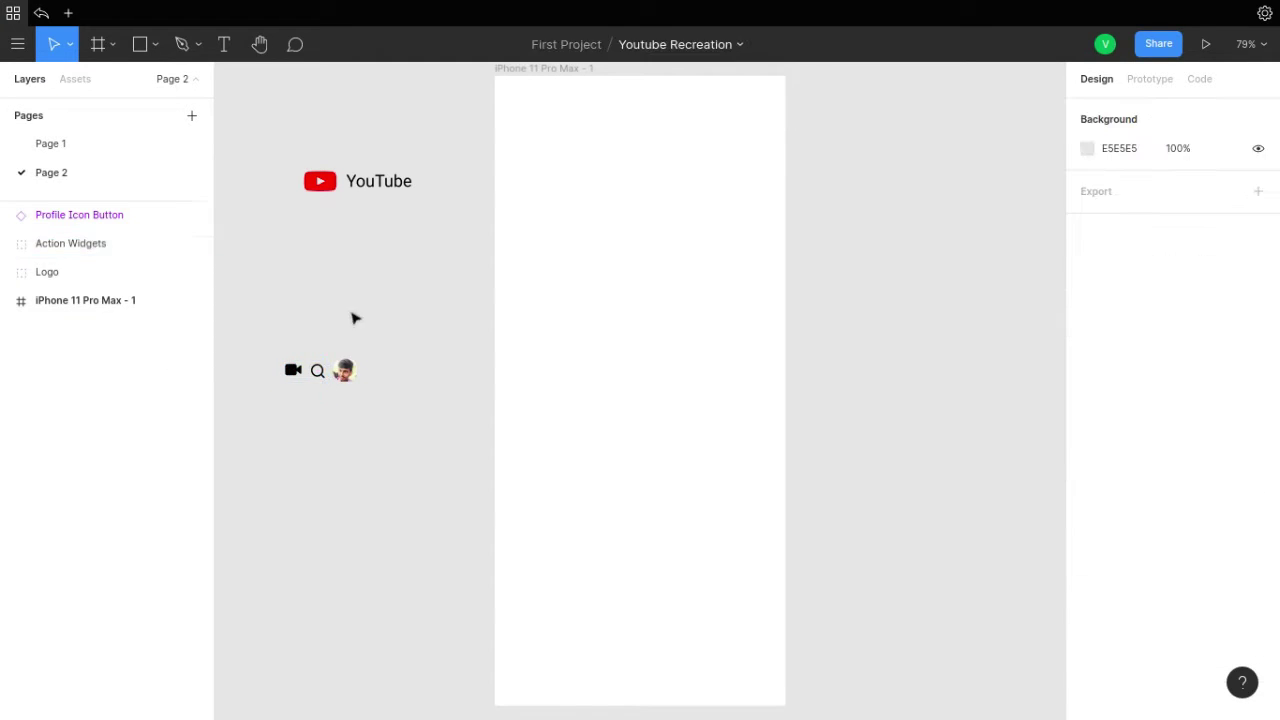
- Group Action Widgets with the profile picture as Right Section
{"action": "left_click_drag", "start_coordinate": [275, 340], "coordinate": [357, 411]}
{"action": "key", "text": "ctrl+g"}
{"action": "double_click", "coordinate": [60, 217]}
{"action": "type", "text": "Right Section"}
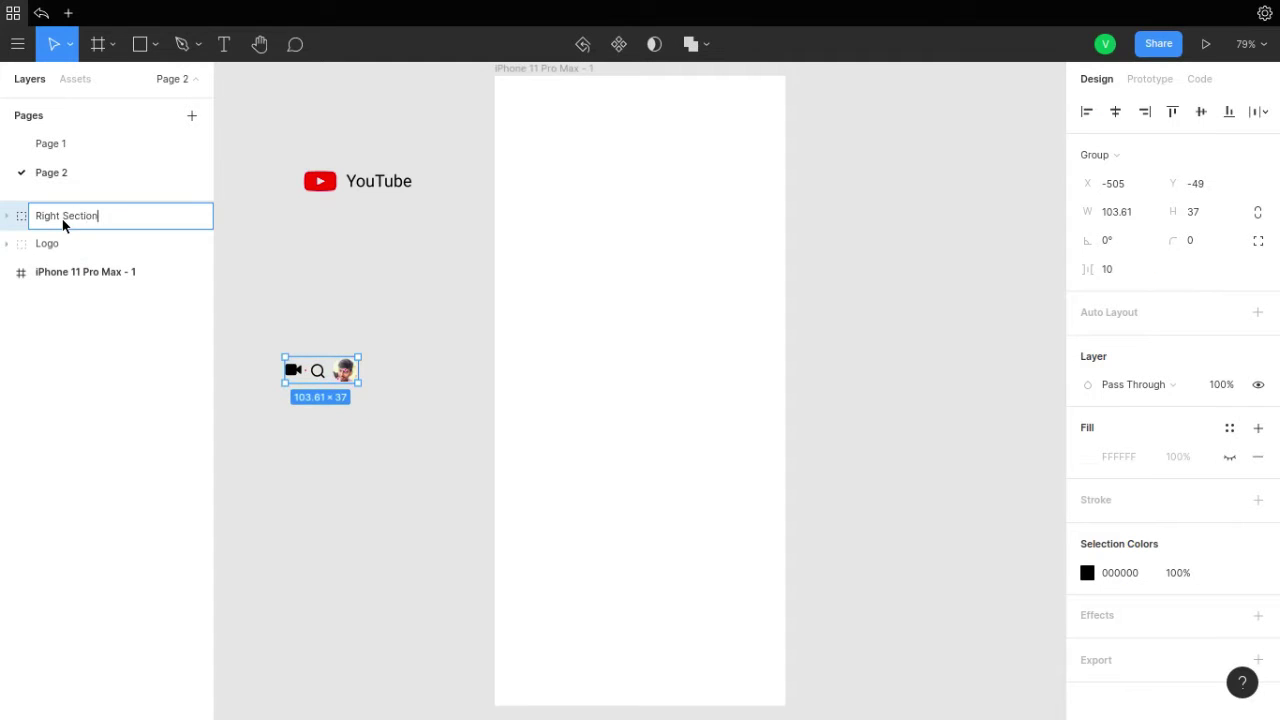
{"action": "key", "text": "Return"}
- Group Logo and Right Section as App Bar and move it into the iPhone frame
{"action": "left_click_drag", "start_coordinate": [320, 332], "coordinate": [641, 415]}
{"action": "key", "text": "ctrl+g"}
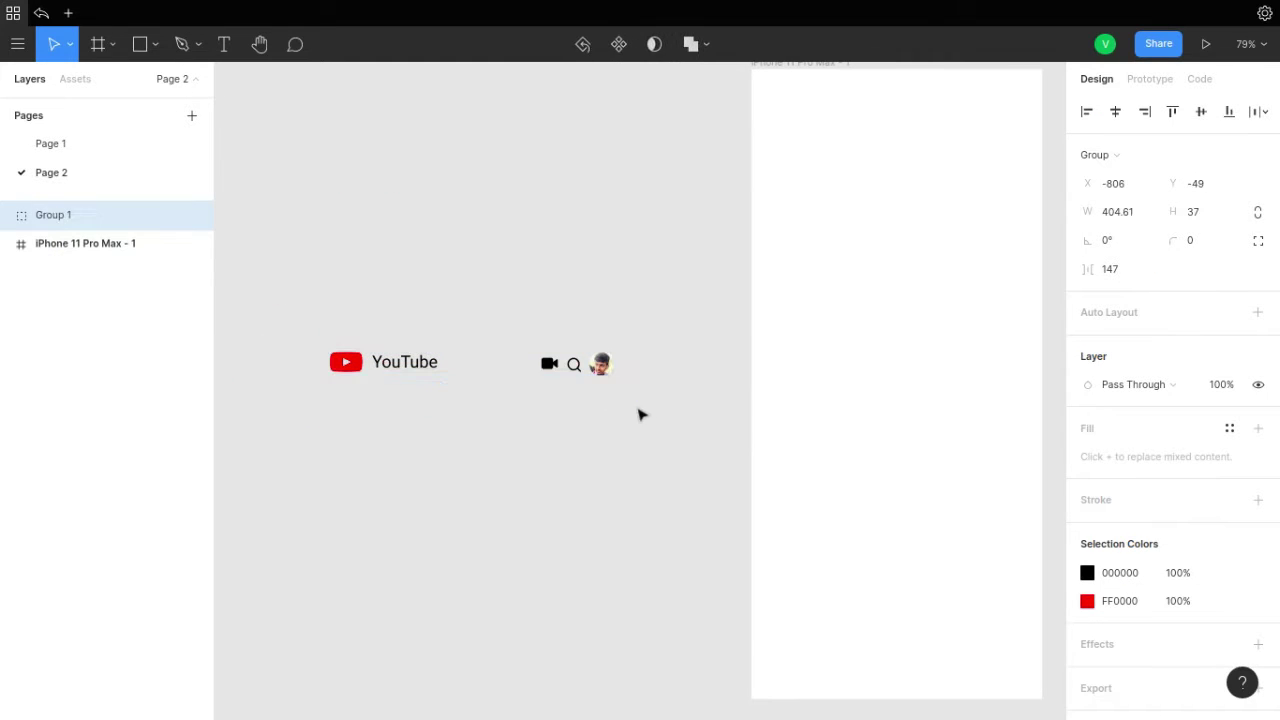
{"action": "type", "text": "pp Bar"}
{"action": "key", "text": "Return"}
{"action": "left_click_drag", "start_coordinate": [404, 362], "coordinate": [831, 135]}
- Reposition the App Bar across the top of the frame
{"action": "scroll", "coordinate": [729, 448], "scroll_direction": "up", "scroll_amount": 5, "text": "ctrl"}
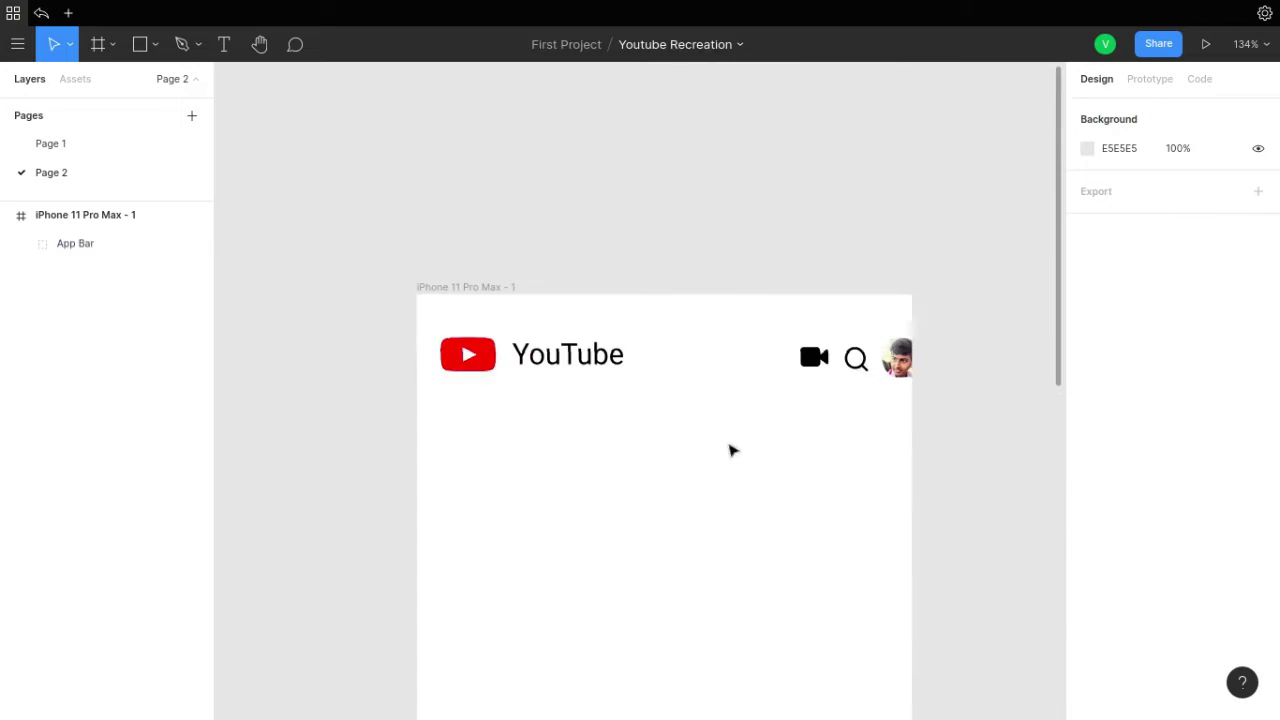
{"action": "double_click", "coordinate": [577, 357]}
{"action": "left_click_drag", "start_coordinate": [590, 357], "coordinate": [590, 360]}
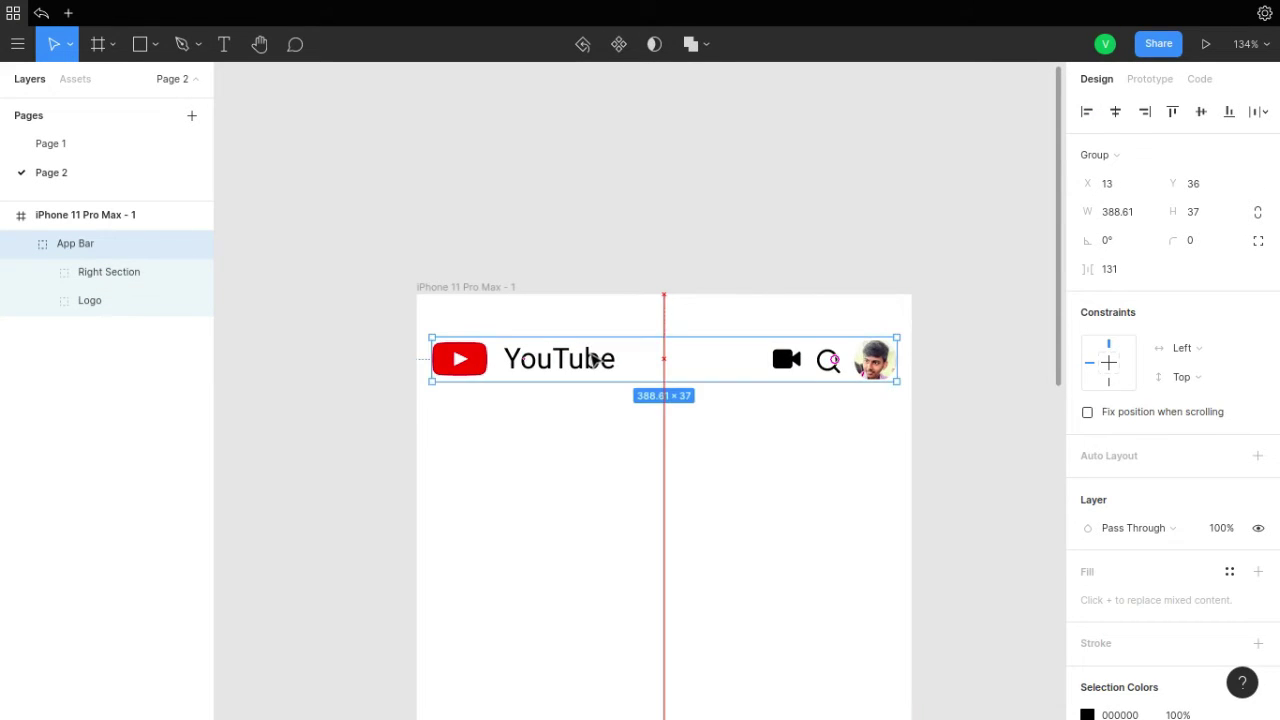
{"action": "left_click", "coordinate": [631, 254]}
- Shift the video icon inside Action Widgets slightly left to even the icon spacing
{"action": "scroll", "coordinate": [631, 254], "scroll_direction": "down", "scroll_amount": 2}
{"action": "left_click", "coordinate": [772, 268]}
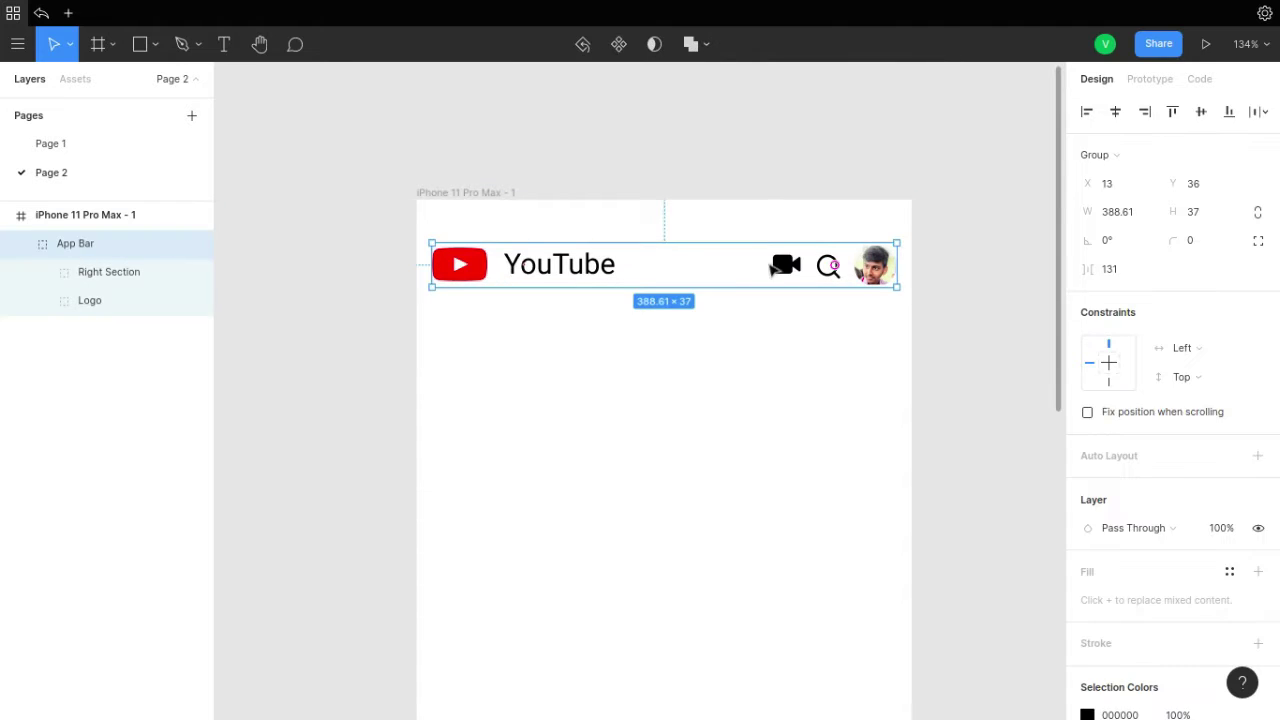
{"action": "double_click", "coordinate": [772, 268]}
{"action": "double_click", "coordinate": [772, 268]}
{"action": "double_click", "coordinate": [772, 268]}
{"action": "left_click", "coordinate": [823, 267]}
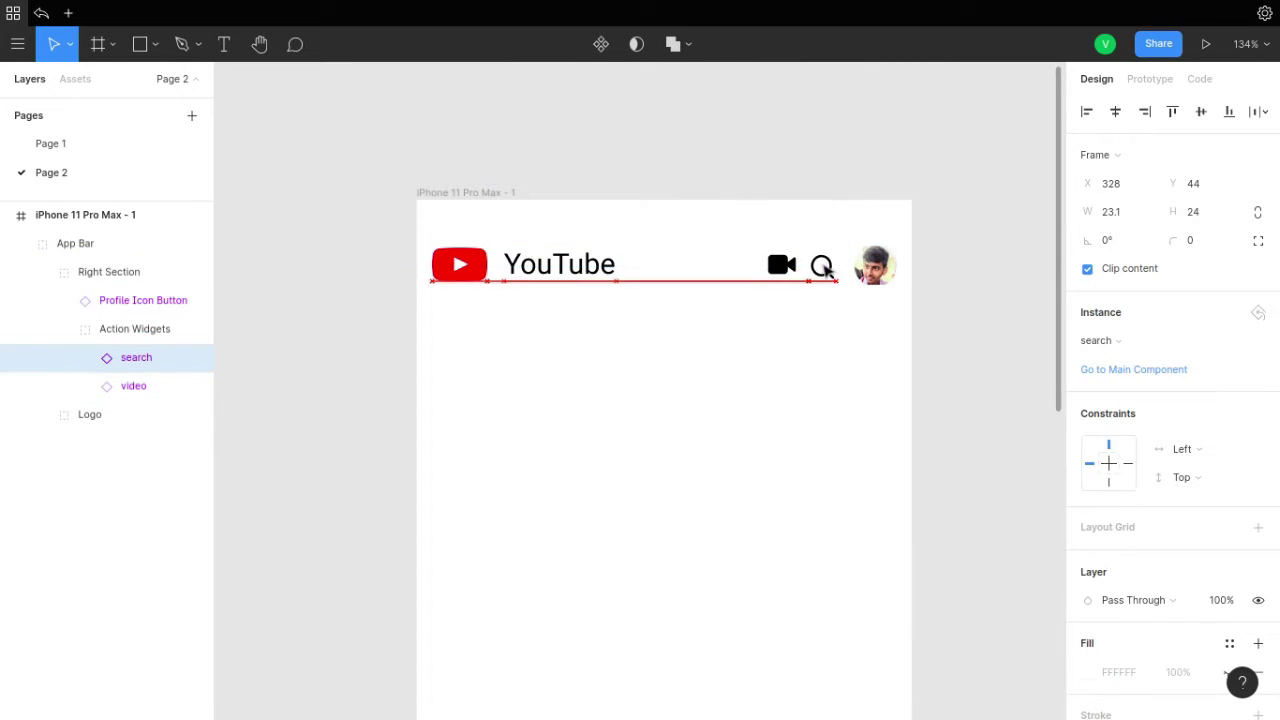
{"action": "key", "text": "Escape"}
{"action": "left_click", "coordinate": [811, 263]}
{"action": "left_click_drag", "start_coordinate": [783, 265], "coordinate": [777, 265]}
- Place the large profile picture asset in the frame below the App Bar
{"action": "left_click", "coordinate": [1006, 291]}
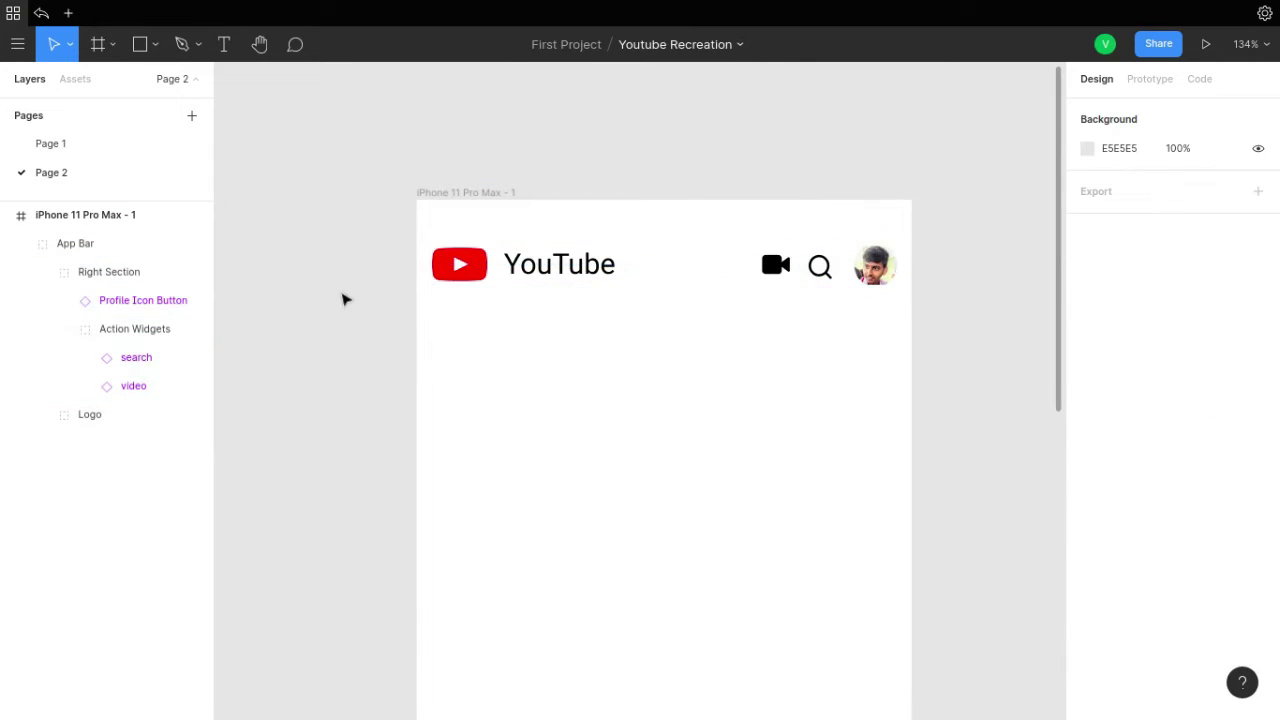
{"action": "left_click", "coordinate": [75, 78]}
{"action": "left_click_drag", "start_coordinate": [56, 502], "coordinate": [473, 370]}
- Add 'VR UI' text beside the profile picture with a chevron to its right
{"action": "key", "text": "Escape"}
{"action": "key", "text": "t"}
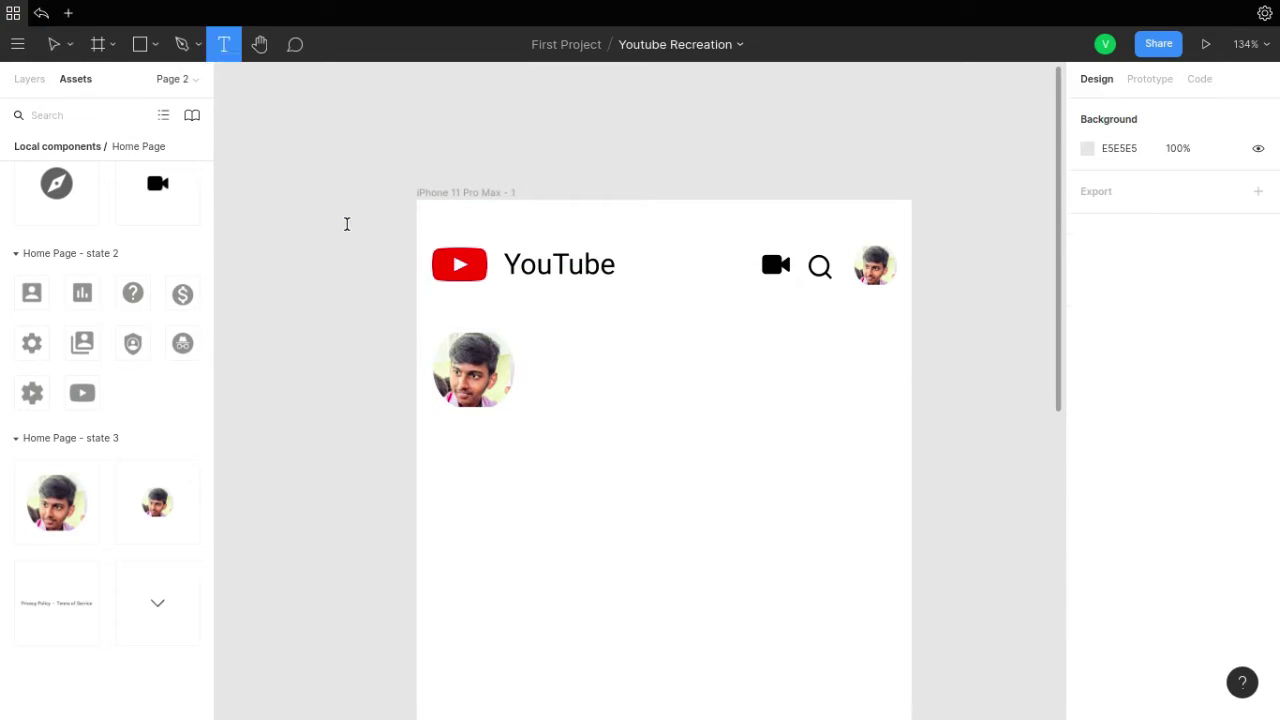
{"action": "left_click", "coordinate": [347, 224]}
{"action": "type", "text": "VR UI"}
{"action": "left_click_drag", "start_coordinate": [577, 373], "coordinate": [572, 372]}
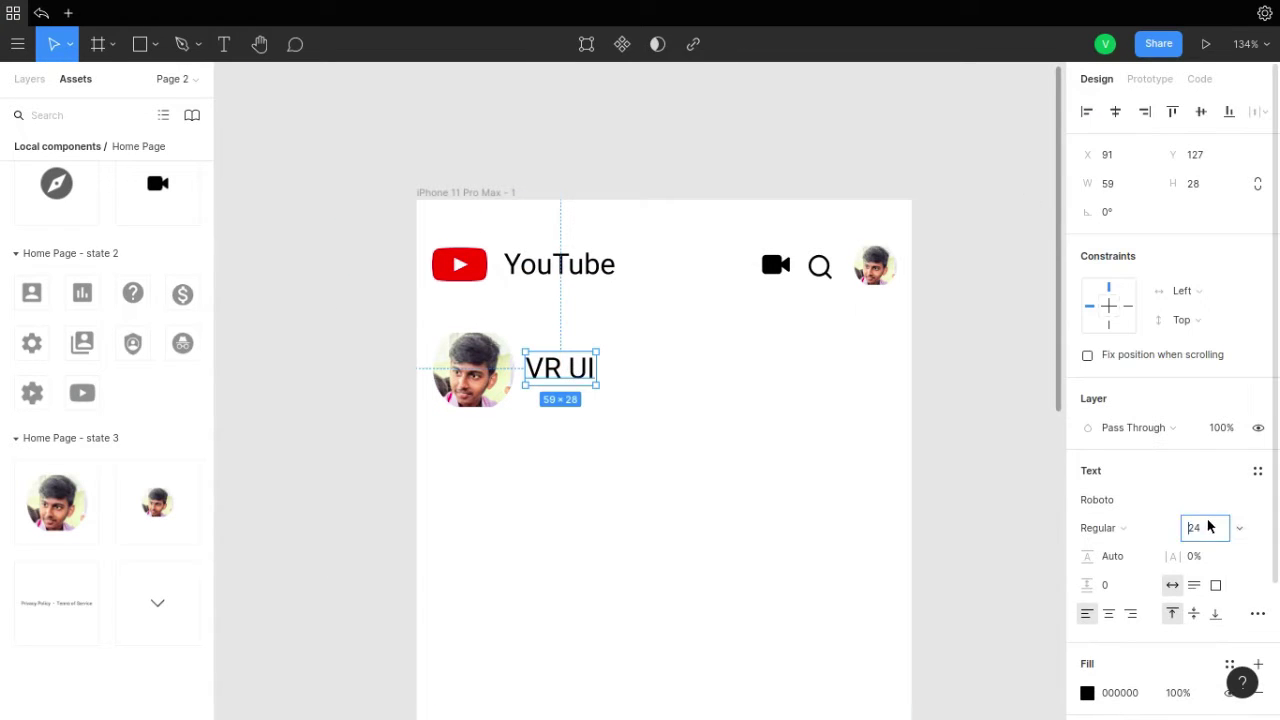
{"action": "left_click", "coordinate": [260, 369]}
{"action": "left_click_drag", "start_coordinate": [157, 602], "coordinate": [600, 370]}
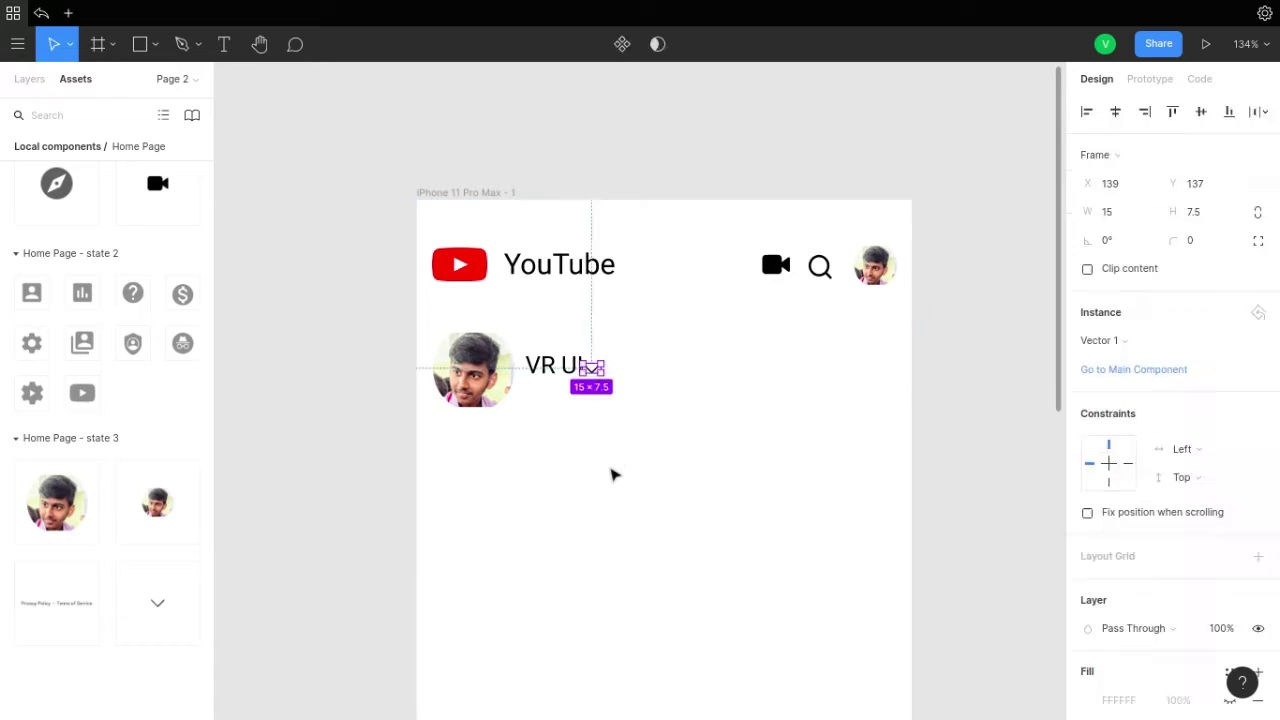
{"action": "left_click", "coordinate": [746, 691]}
- Add 'Manage your Google Account' text at size 16, fill 065FD4, below VR UI
{"action": "key", "text": "t"}
{"action": "scroll", "coordinate": [344, 260], "scroll_direction": "up", "scroll_amount": 4}
{"action": "left_click", "coordinate": [293, 300]}
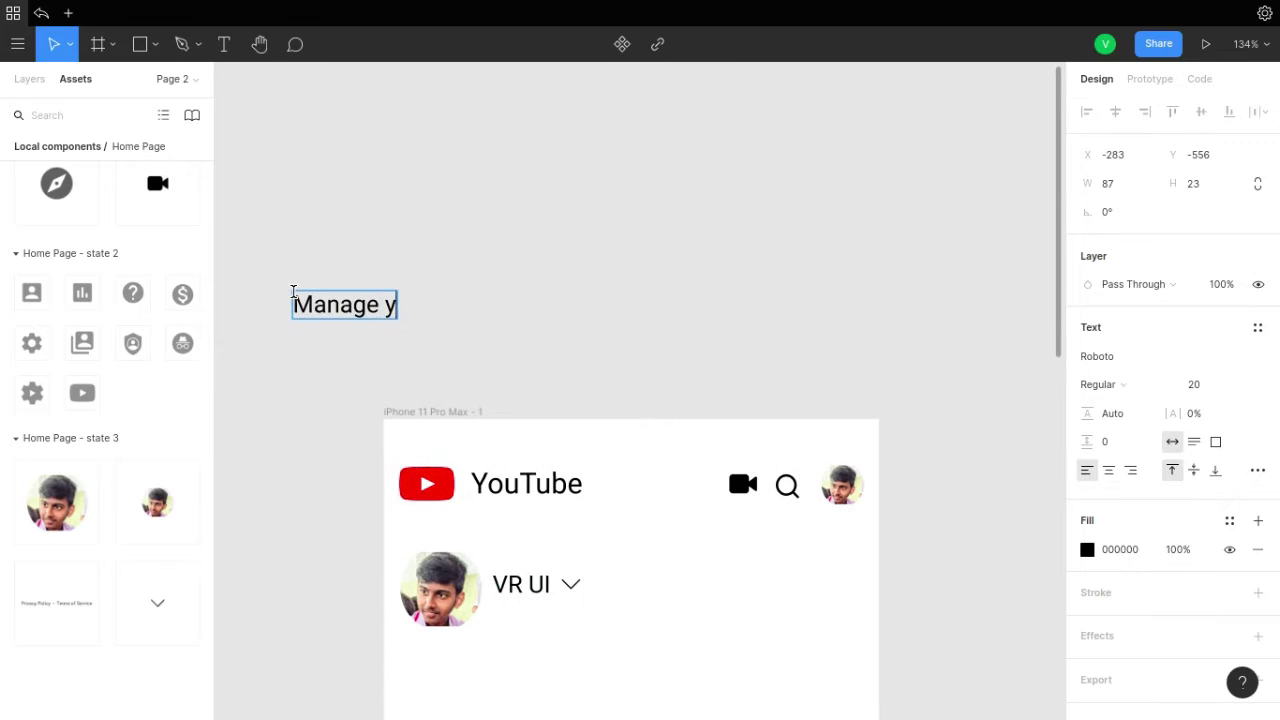
{"action": "key", "text": "Escape"}
{"action": "left_click", "coordinate": [1193, 384]}
{"action": "type", "text": "18"}
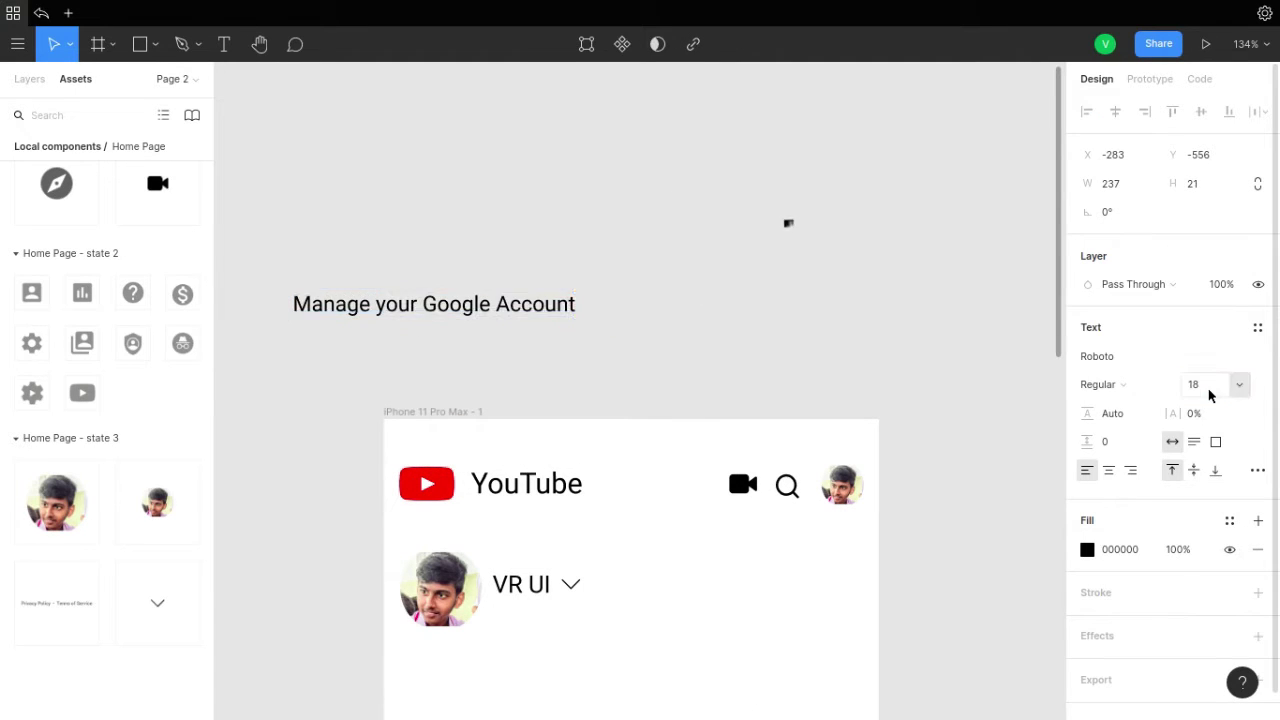
{"action": "key", "text": "Return"}
{"action": "left_click", "coordinate": [1114, 549]}
{"action": "type", "text": "5FD4"}
{"action": "key", "text": "Return"}
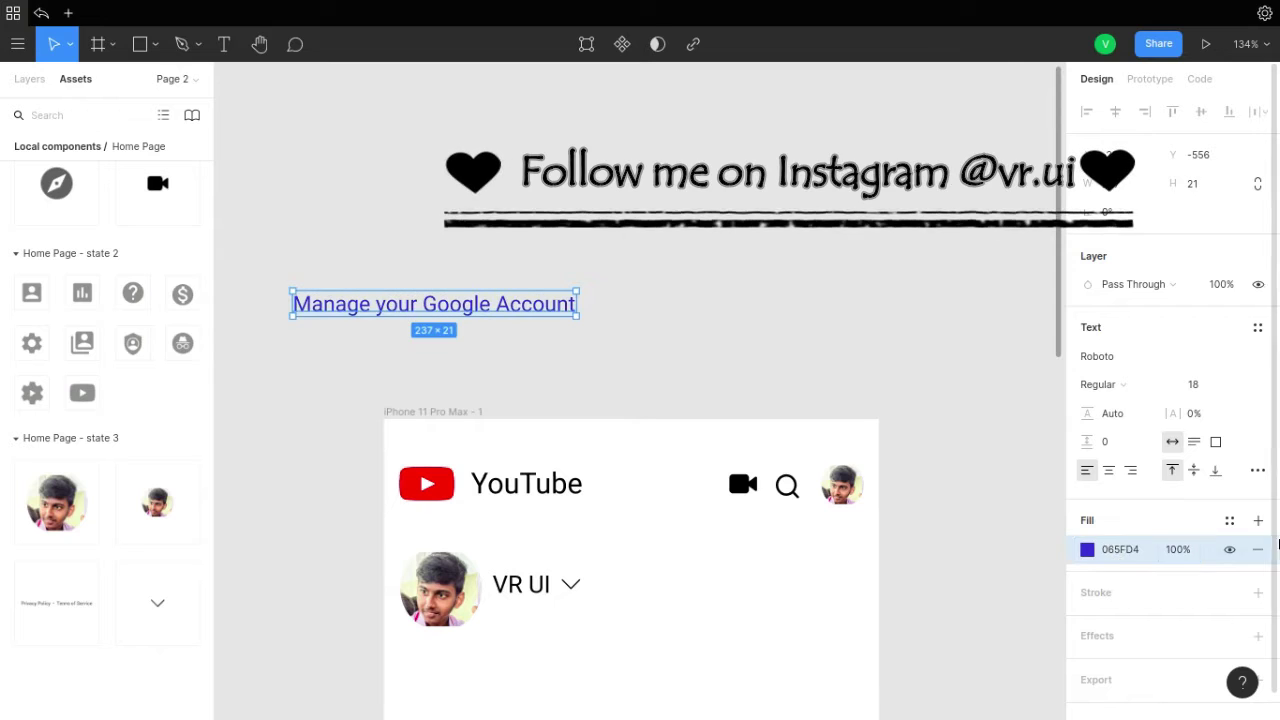
{"action": "left_click", "coordinate": [1193, 384]}
{"action": "type", "text": "16"}
{"action": "key", "text": "Return"}
{"action": "mouse_move", "coordinate": [491, 305]}
{"action": "left_mouse_down"}
{"action": "mouse_move", "coordinate": [605, 640]}
{"action": "mouse_move", "coordinate": [597, 679]}
{"action": "left_mouse_up"}
- Draw a divider line across the frame and adjust its stroke colour
{"action": "scroll", "coordinate": [600, 450], "scroll_direction": "down", "scroll_amount": 3}
{"action": "left_click", "coordinate": [271, 126]}
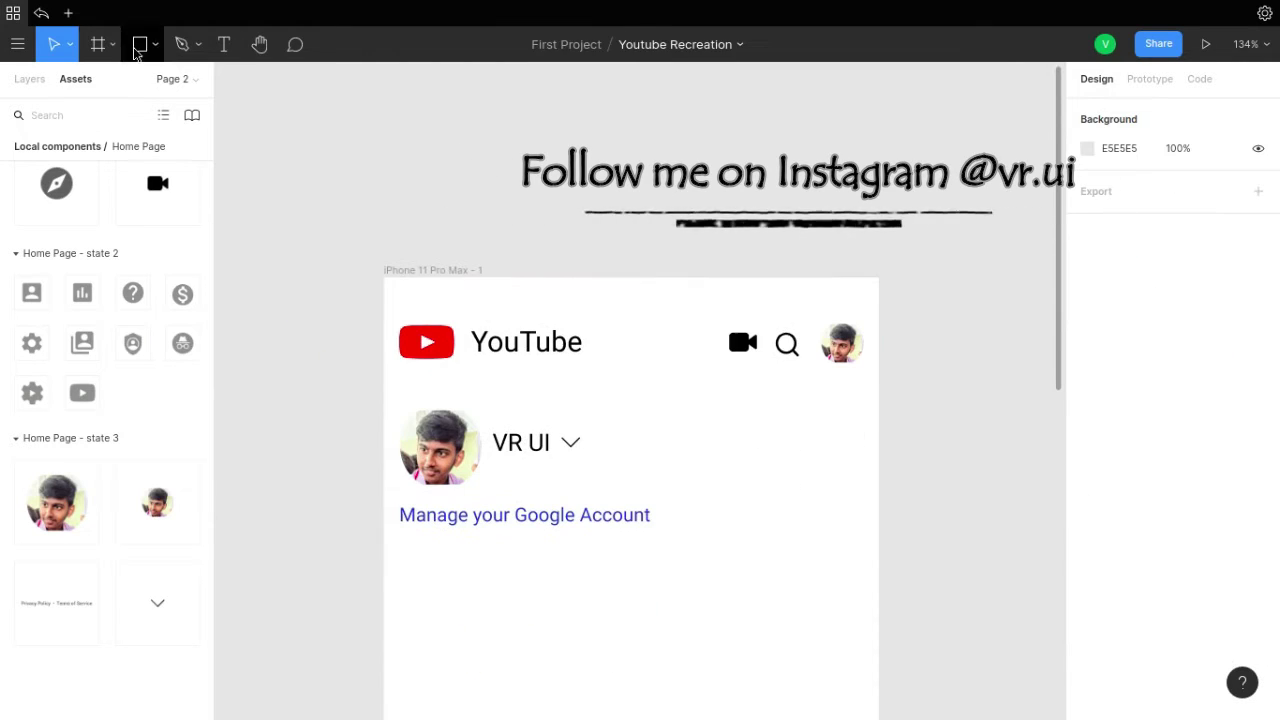
{"action": "key", "text": "l"}
{"action": "left_click_drag", "start_coordinate": [384, 557], "coordinate": [878, 557]}
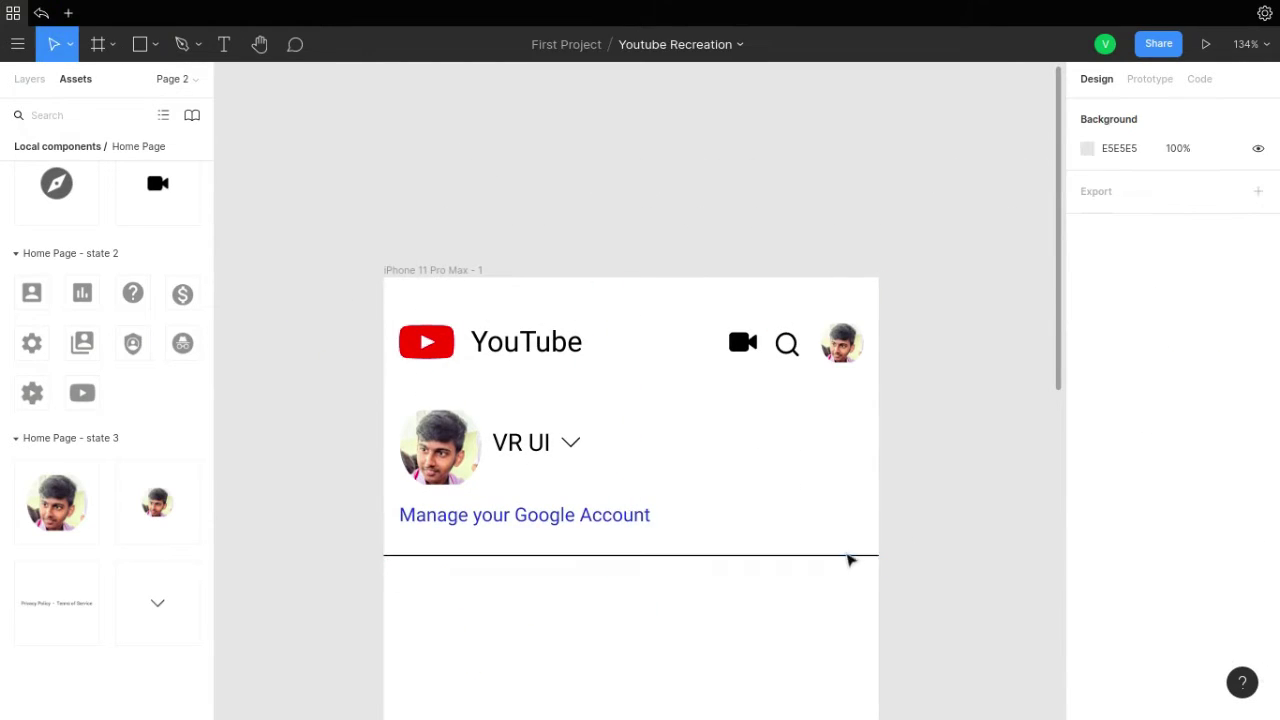
{"action": "left_click", "coordinate": [849, 557]}
{"action": "left_click", "coordinate": [1120, 543]}
{"action": "left_click", "coordinate": [963, 563]}
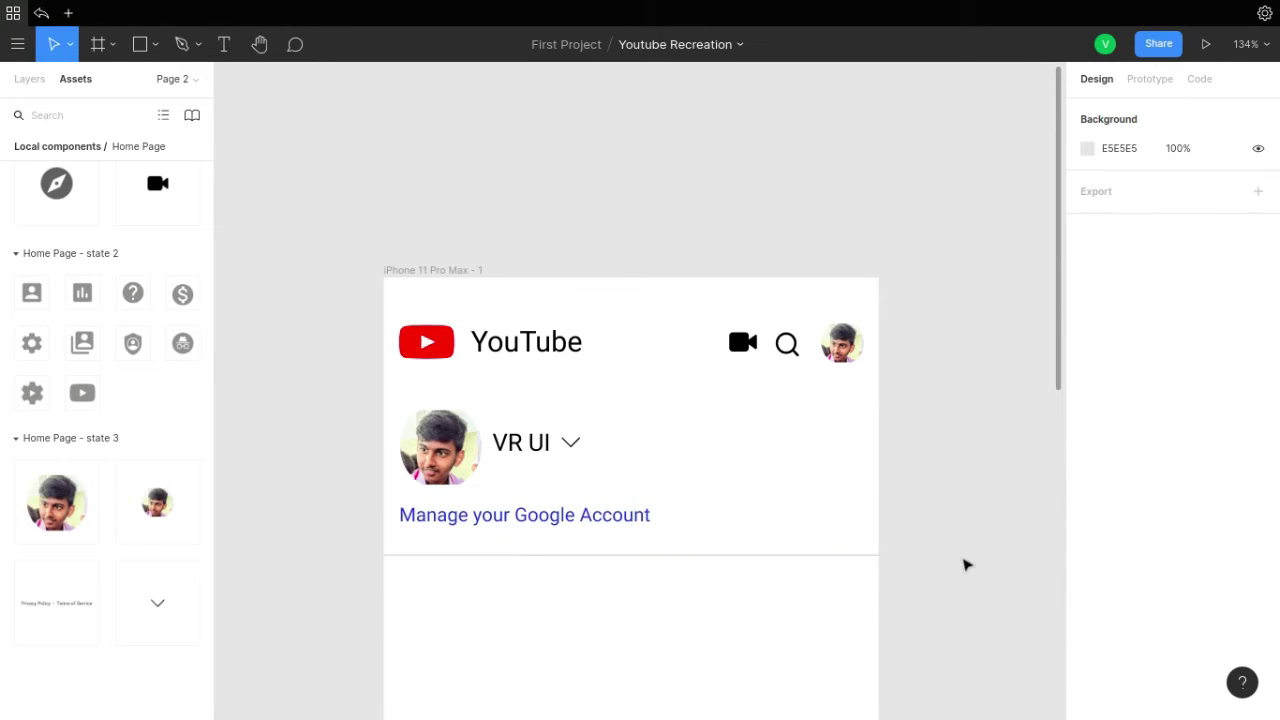
{"action": "scroll", "coordinate": [963, 563], "scroll_direction": "down", "scroll_amount": 3}
- Add the account icon with a 'Your channel' label and group them
{"action": "left_click_drag", "start_coordinate": [31, 293], "coordinate": [425, 383]}
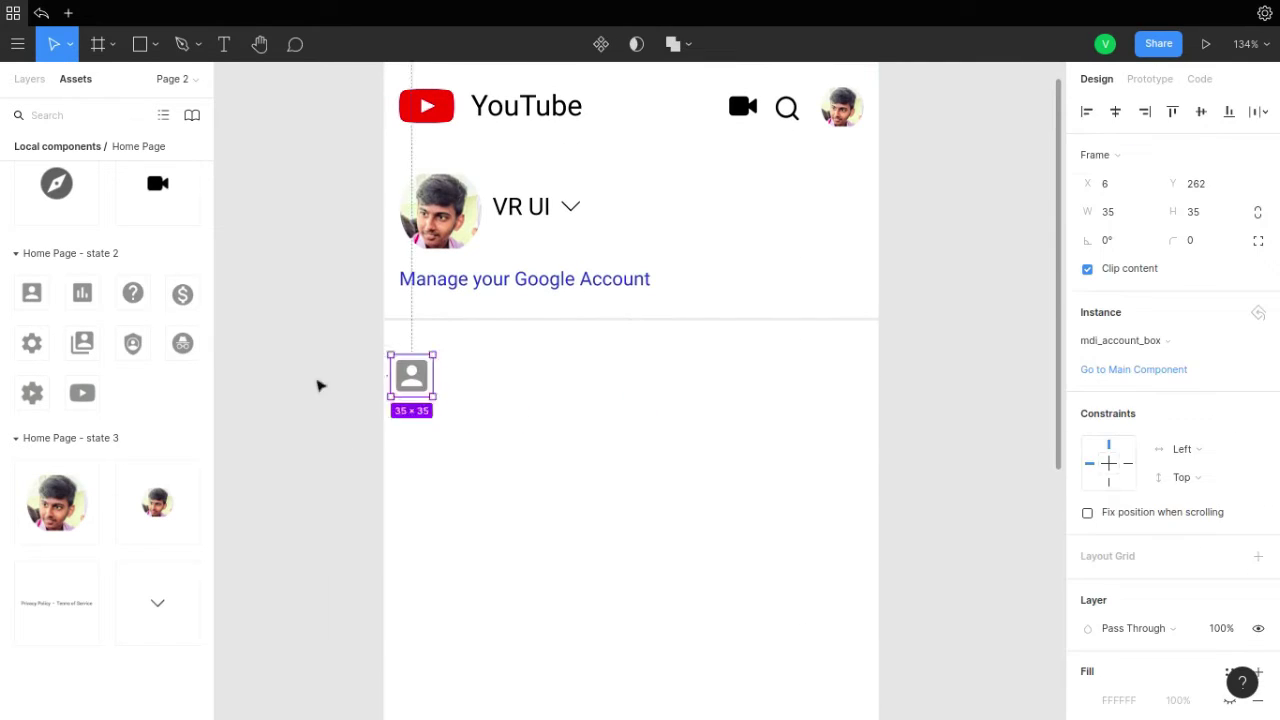
{"action": "key", "text": "t"}
{"action": "left_click", "coordinate": [518, 400]}
{"action": "left_click_drag", "start_coordinate": [576, 408], "coordinate": [524, 383]}
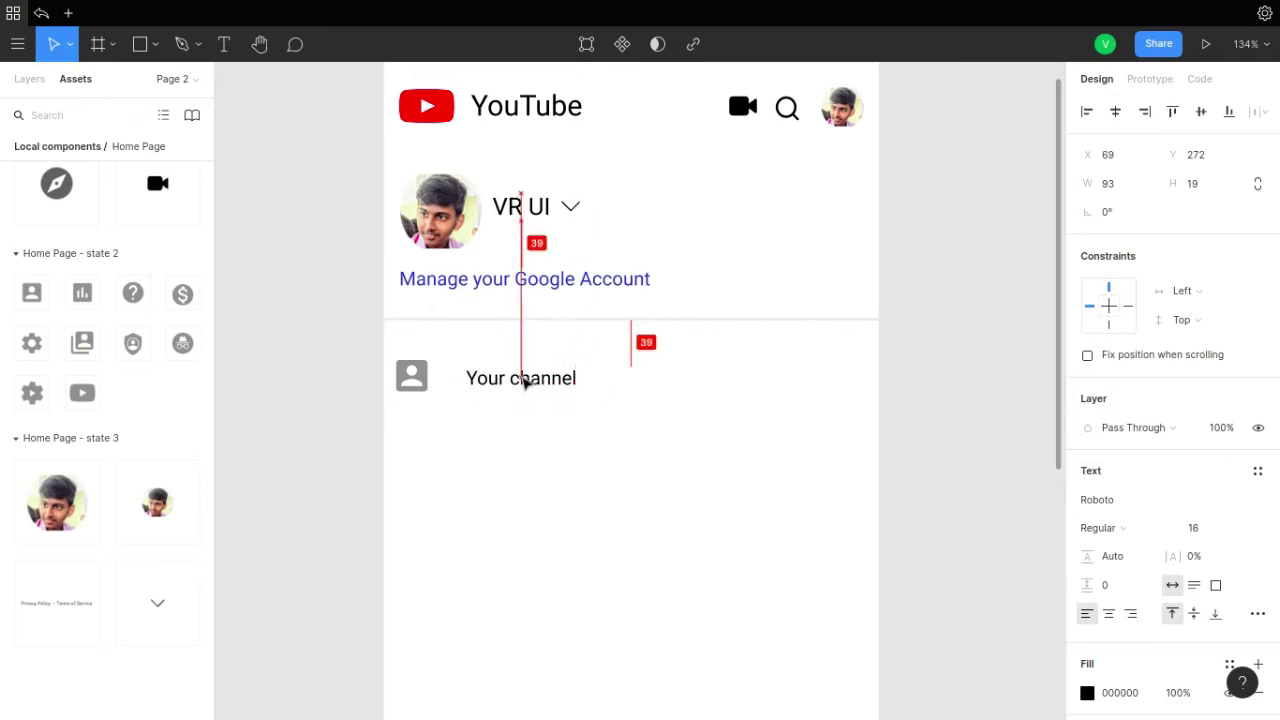
{"action": "type", "text": "1"}
{"action": "left_click", "coordinate": [503, 443]}
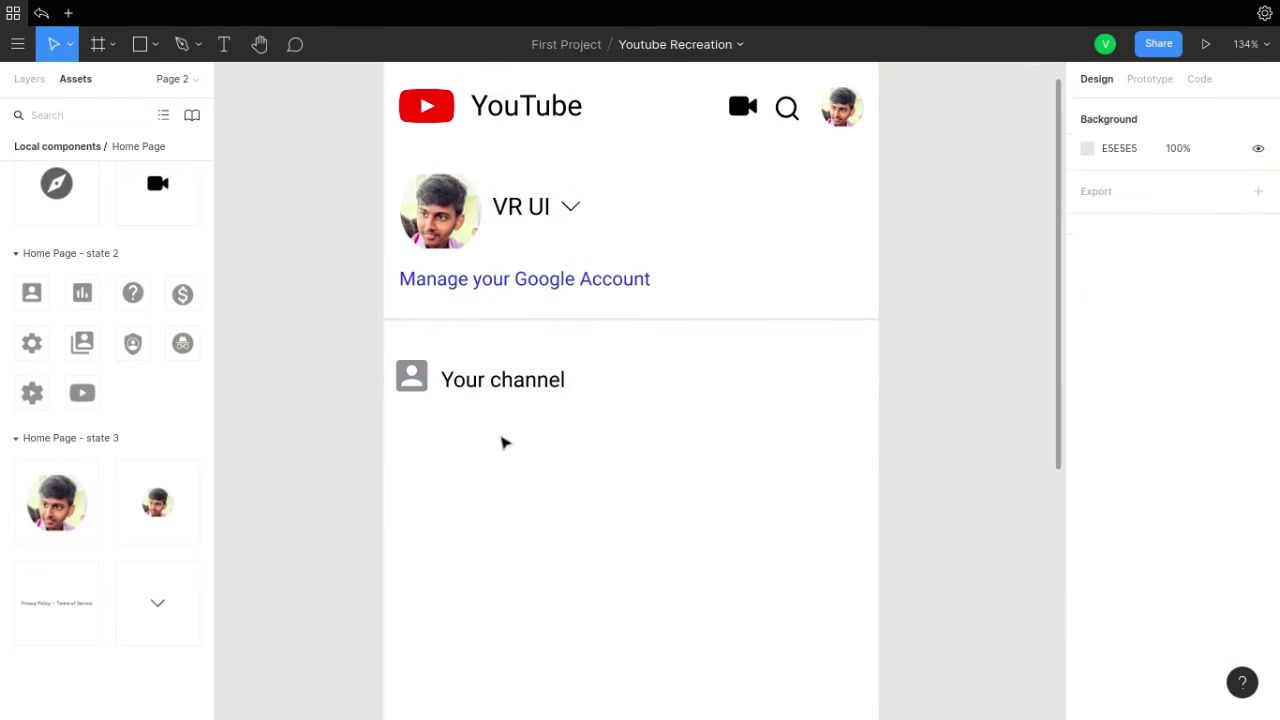
{"action": "left_click_drag", "start_coordinate": [523, 454], "coordinate": [514, 420]}
{"action": "key", "text": "ctrl+g"}
- Group the avatar, VR UI name and Manage link and name the group Profile link
{"action": "left_click", "coordinate": [29, 78]}
{"action": "type", "text": "Your Channel"}
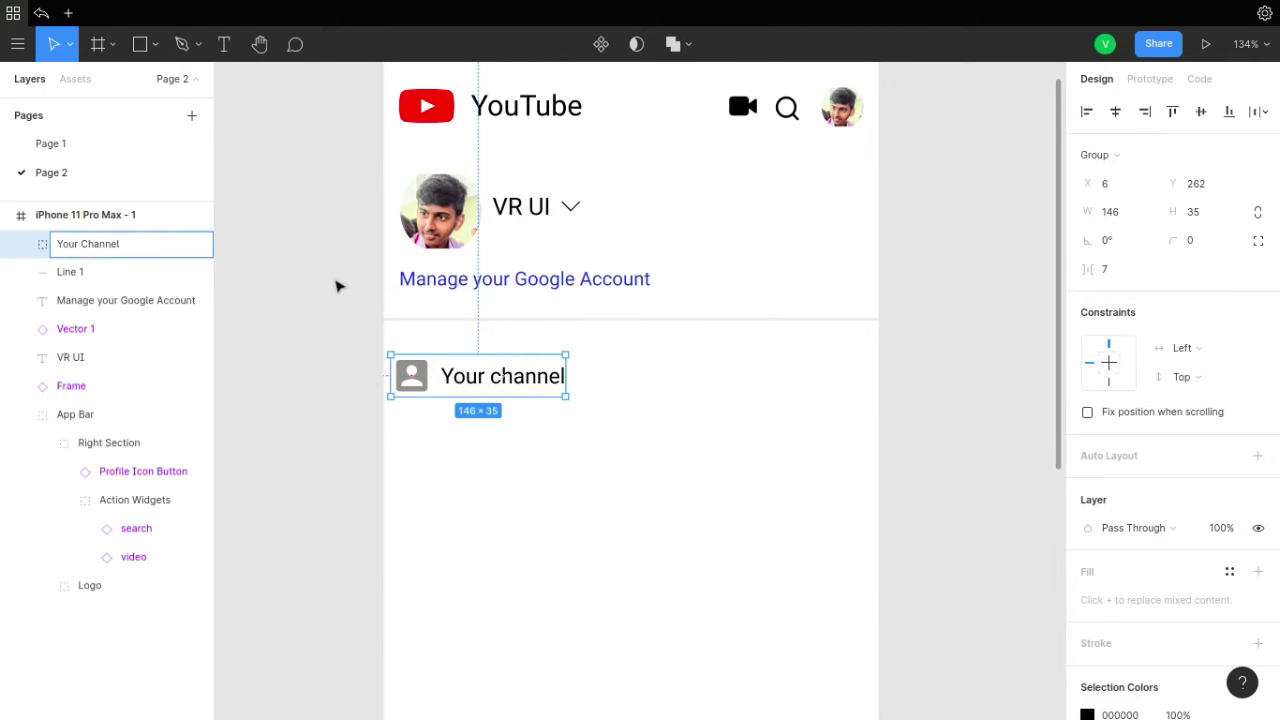
{"action": "left_click", "coordinate": [336, 287]}
{"action": "left_click", "coordinate": [21, 416]}
{"action": "left_click_drag", "start_coordinate": [446, 331], "coordinate": [392, 165]}
{"action": "key", "text": "ctrl+g"}
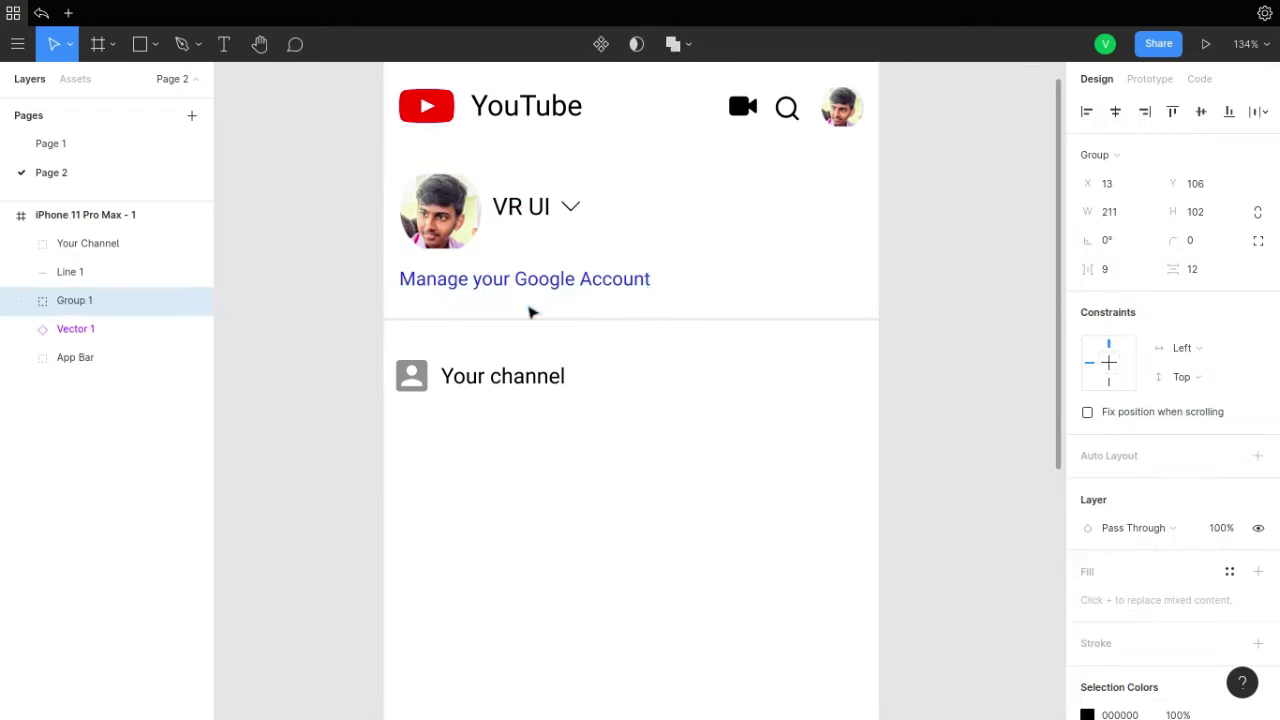
{"action": "double_click", "coordinate": [65, 309]}
{"action": "type", "text": "Profile link"}
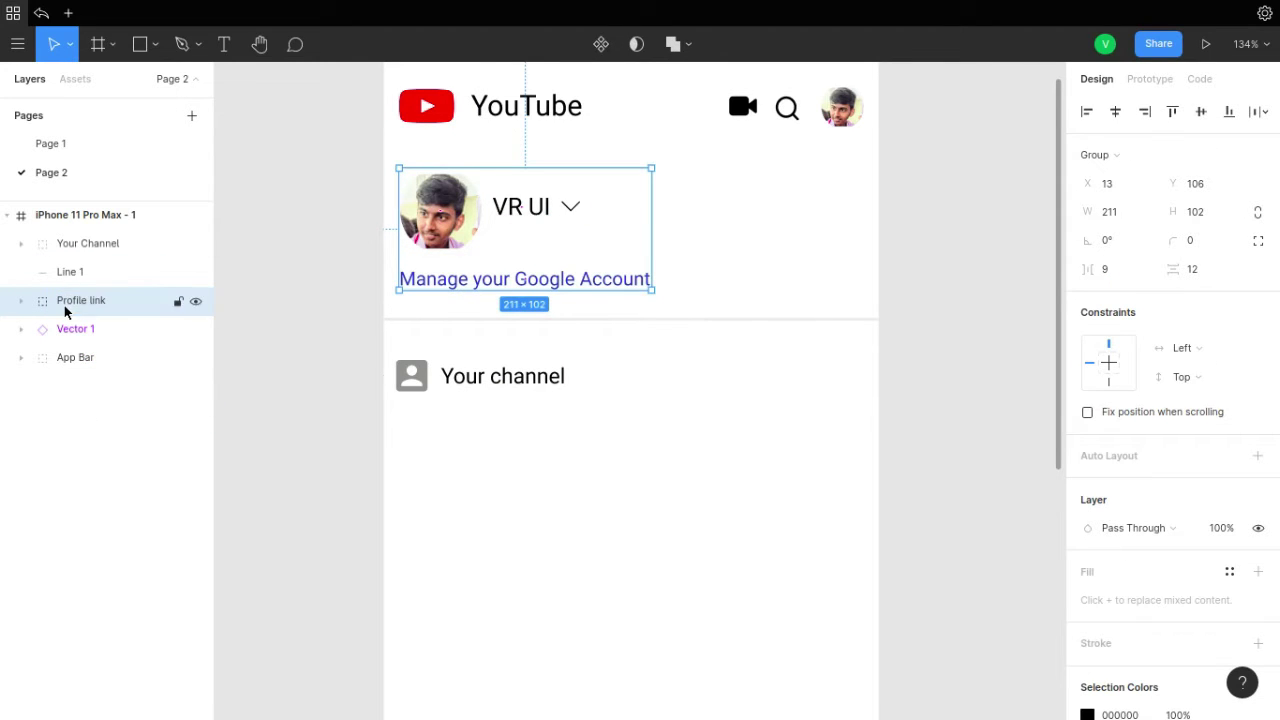
{"action": "key", "text": "Escape"}
- Place the gear icon below Your channel and start a 'Youtube Studio' label beside it
{"action": "left_click", "coordinate": [75, 78]}
{"action": "left_click_drag", "start_coordinate": [32, 343], "coordinate": [452, 441]}
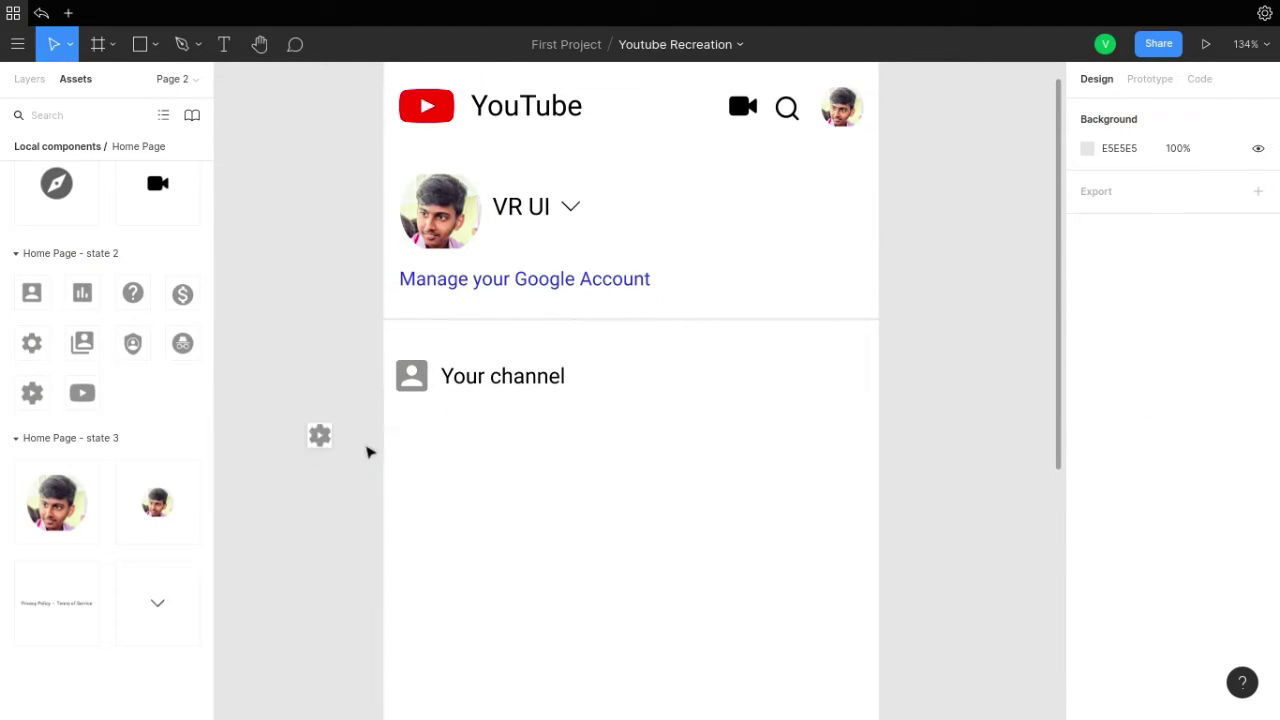
{"action": "key", "text": "t"}
{"action": "left_click", "coordinate": [455, 437]}
{"action": "type", "text": "Youtube Studio"}
- Insert Feather Icons' external-link icon at the Youtube Studio row's end and group the row as Group 1
{"action": "left_click", "coordinate": [18, 44]}
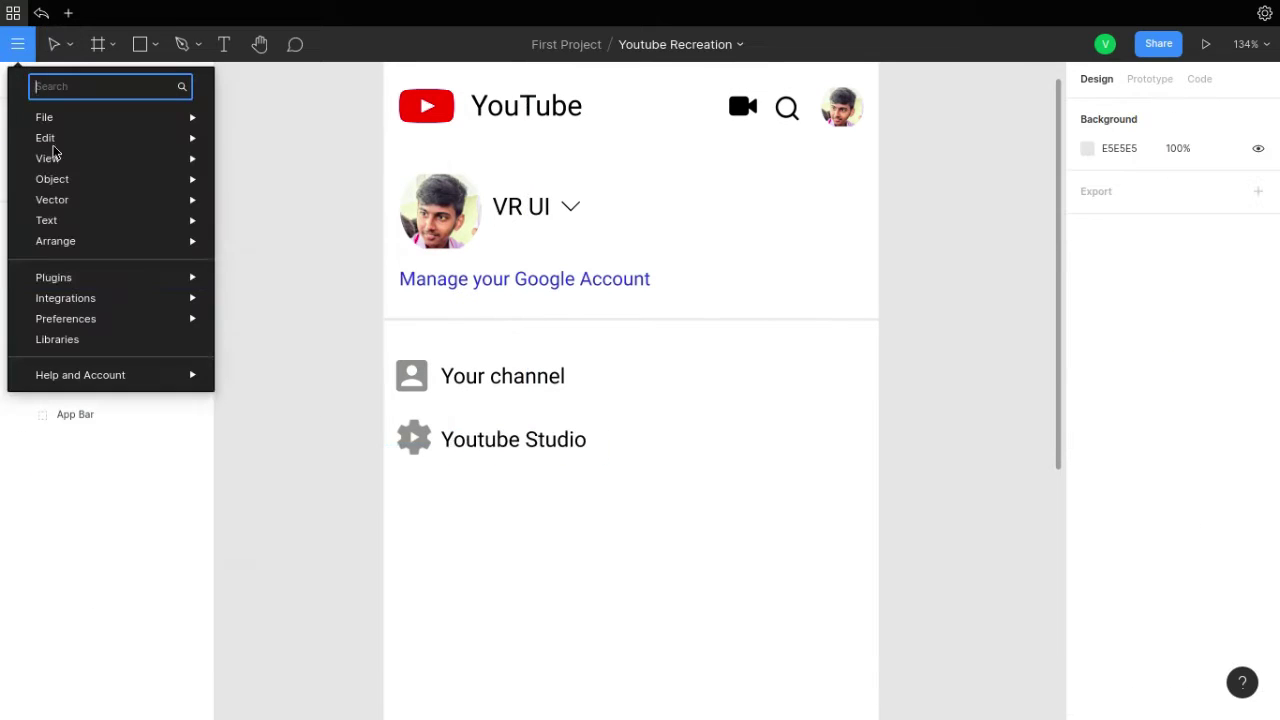
{"action": "left_click", "coordinate": [337, 278]}
{"action": "key", "text": "ctrl+alt+p"}
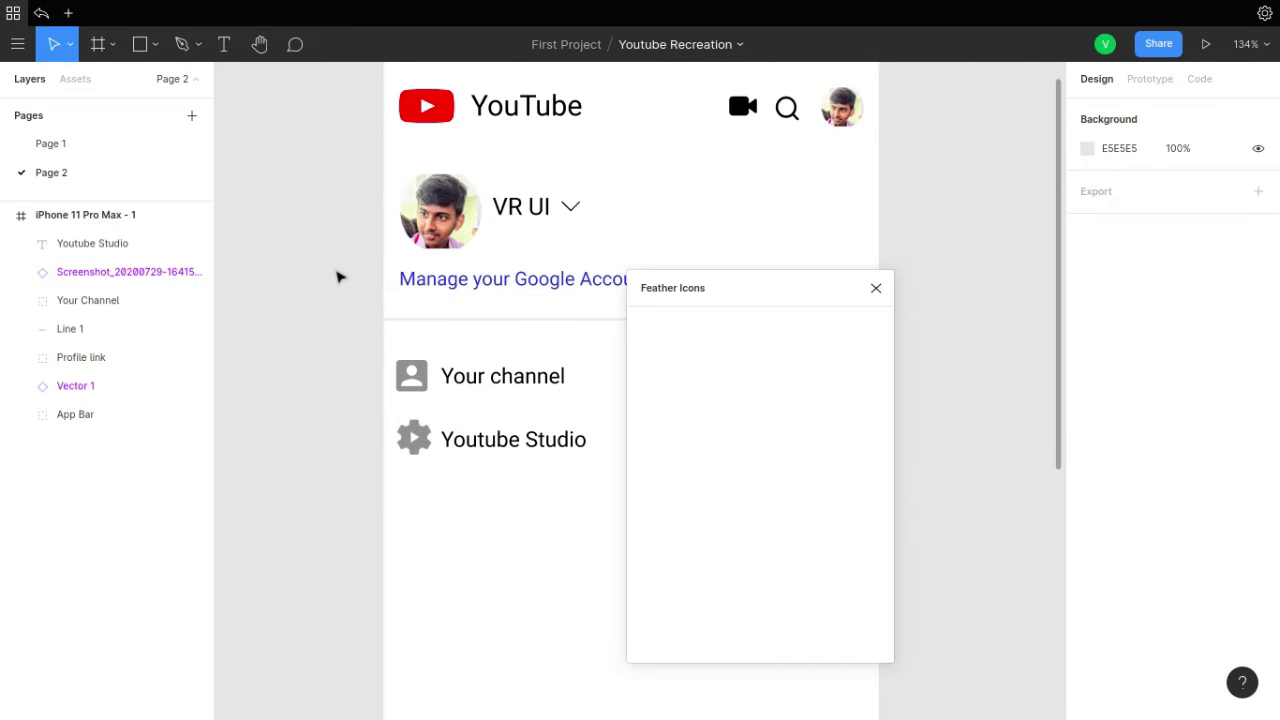
{"action": "type", "text": "exter"}
{"action": "left_click", "coordinate": [653, 368]}
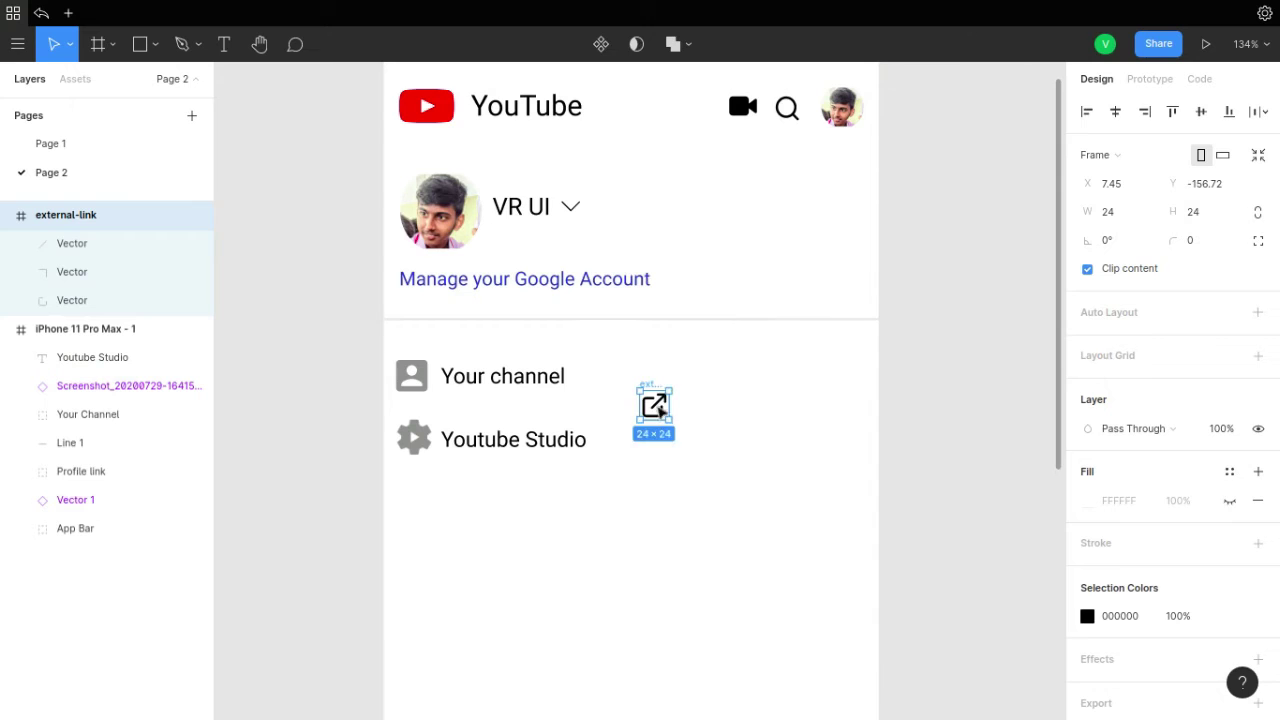
{"action": "left_click_drag", "start_coordinate": [655, 405], "coordinate": [842, 440]}
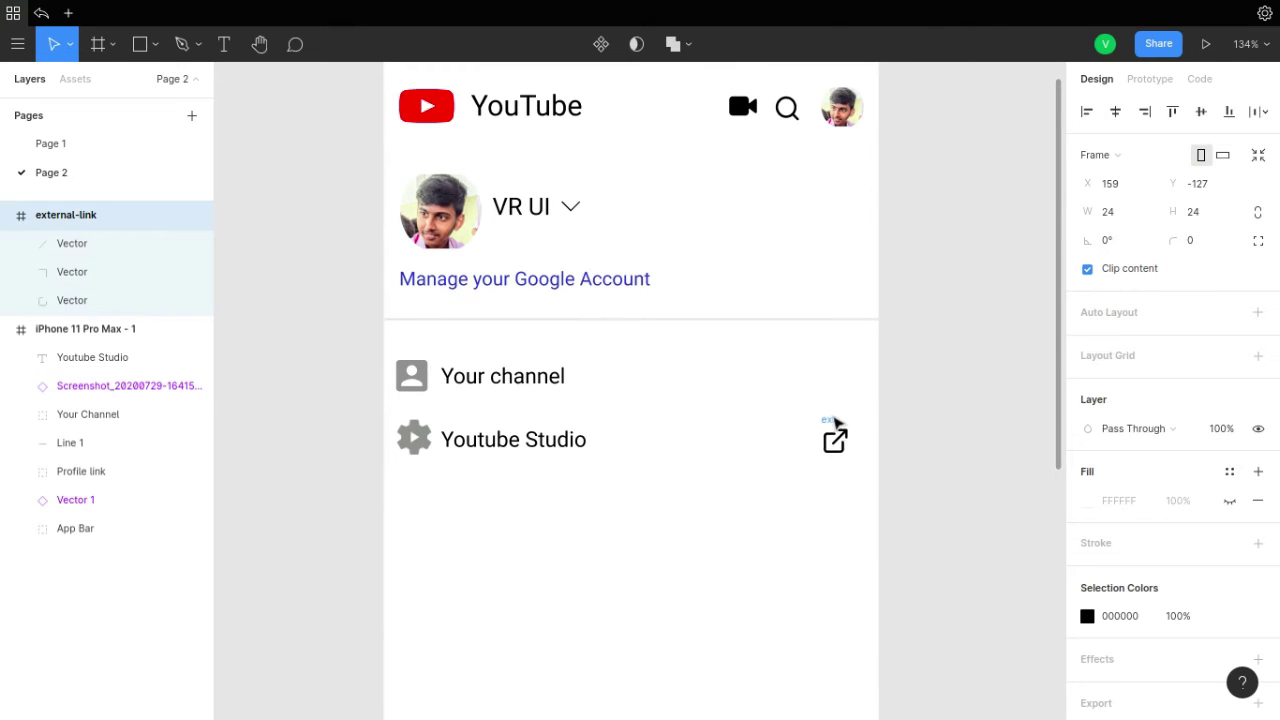
{"action": "left_click_drag", "start_coordinate": [409, 420], "coordinate": [923, 529]}
{"action": "key", "text": "ctrl+g"}
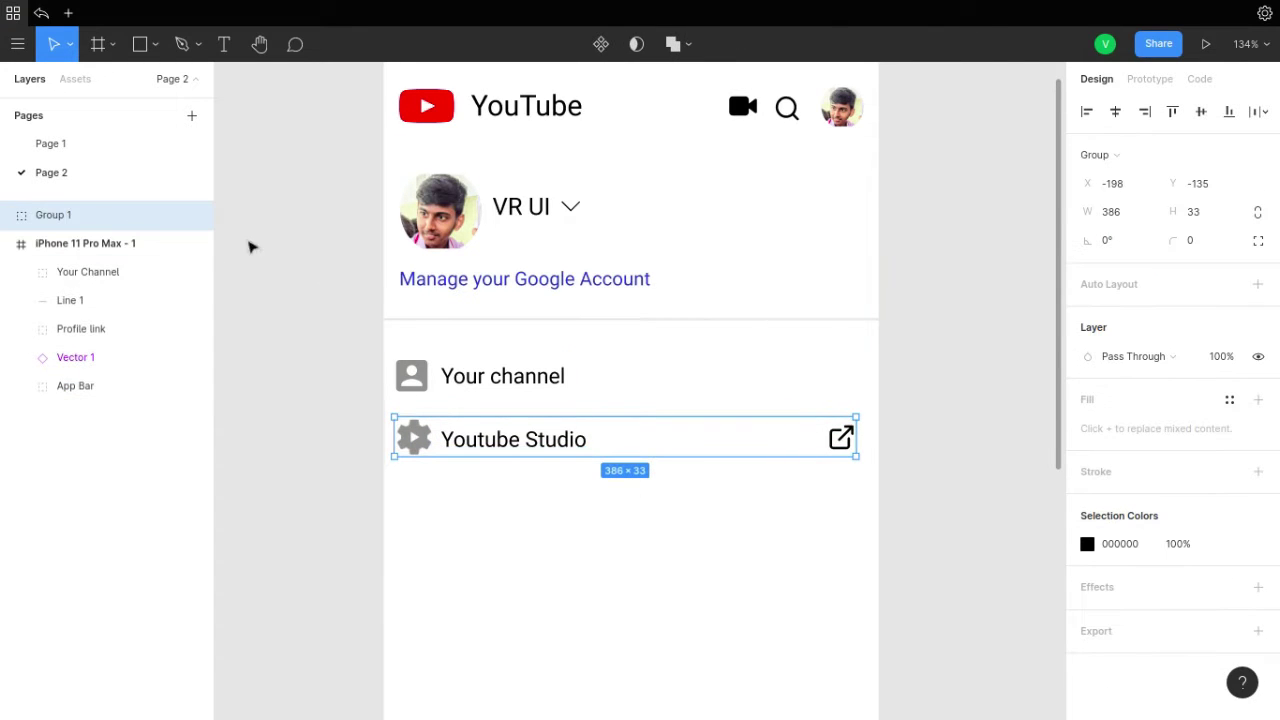
- Add a chart icon with a 'Time watched' label below YouTube Studio
{"action": "left_click", "coordinate": [73, 80]}
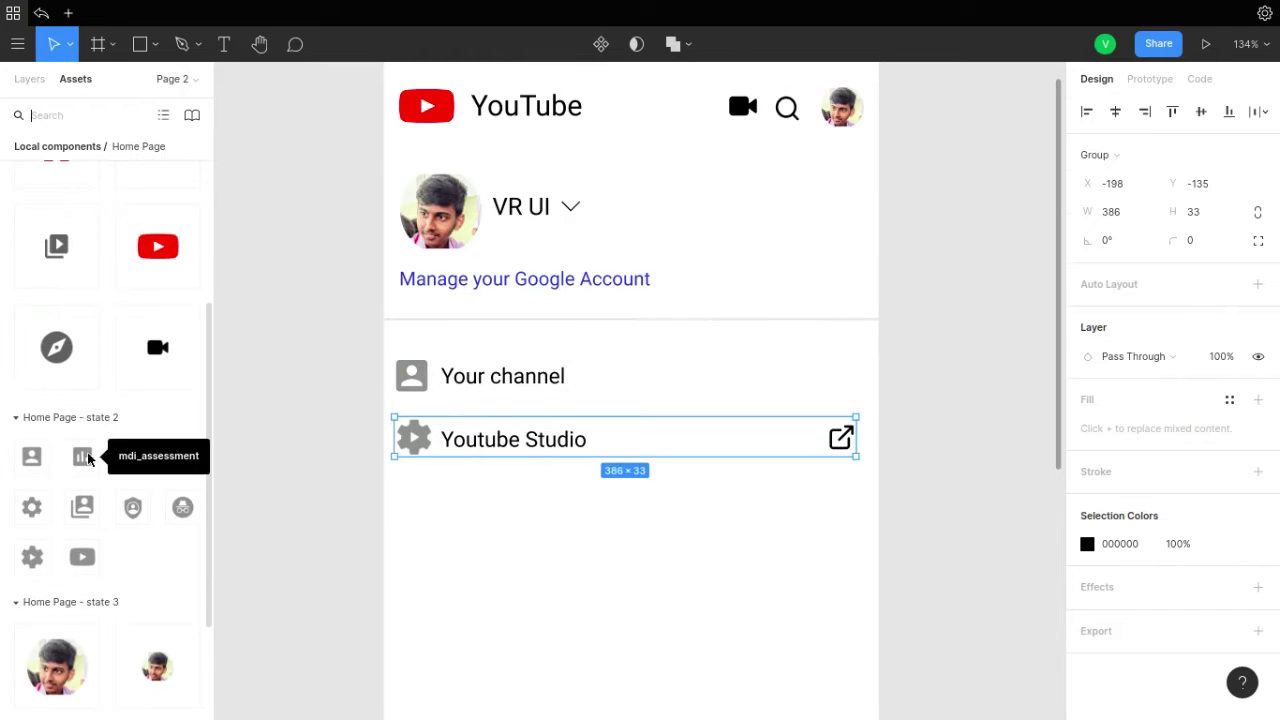
{"action": "left_click_drag", "start_coordinate": [82, 457], "coordinate": [416, 498]}
{"action": "key", "text": "t"}
{"action": "left_click", "coordinate": [458, 500]}
{"action": "type", "text": "Time watched"}
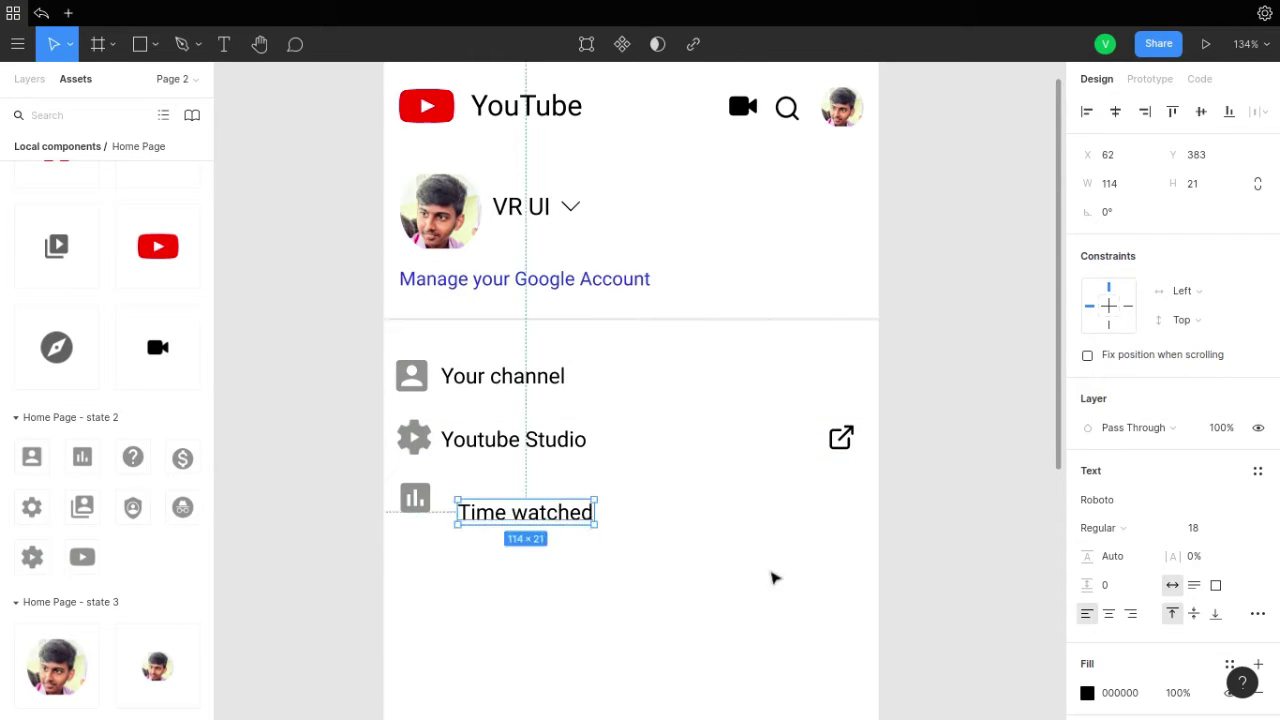
{"action": "left_click_drag", "start_coordinate": [536, 519], "coordinate": [518, 507]}
- Add a play icon with a 'Get YouTube Premium' label below Time watched
{"action": "left_click_drag", "start_coordinate": [82, 557], "coordinate": [418, 566]}
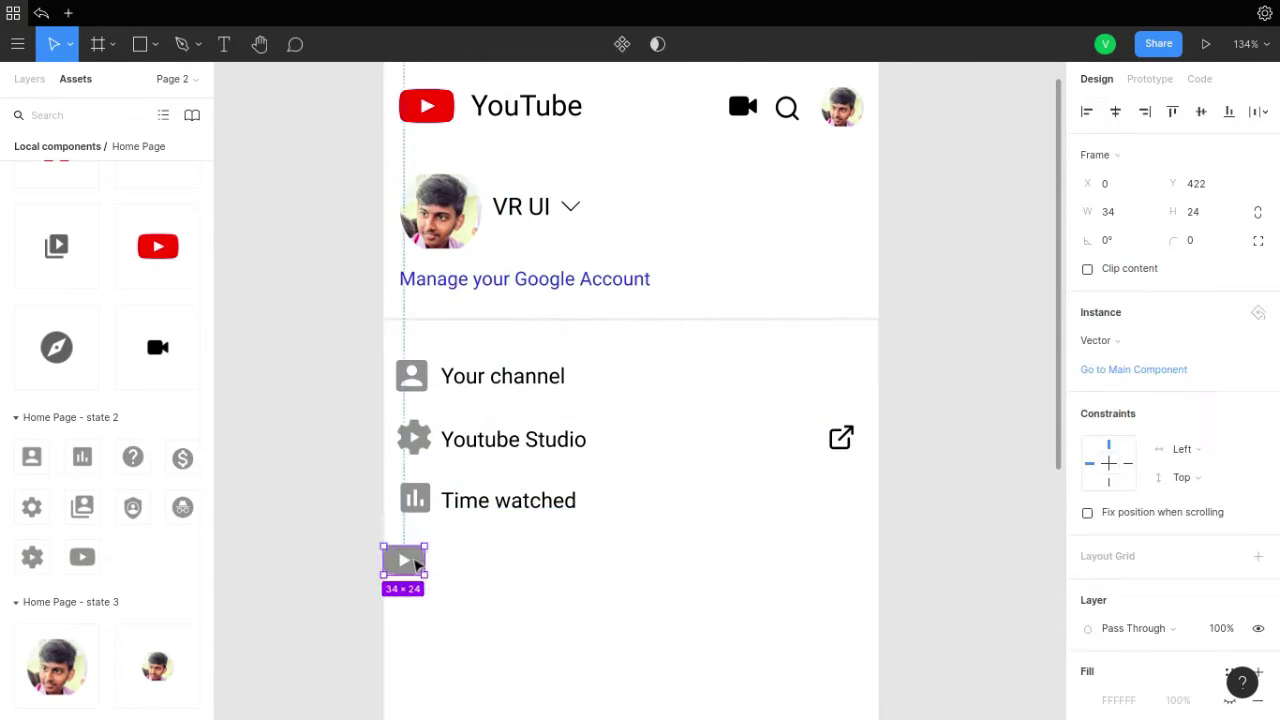
{"action": "key", "text": "Escape"}
{"action": "key", "text": "t"}
{"action": "left_click", "coordinate": [465, 548]}
{"action": "type", "text": "Get YouTube Premium"}
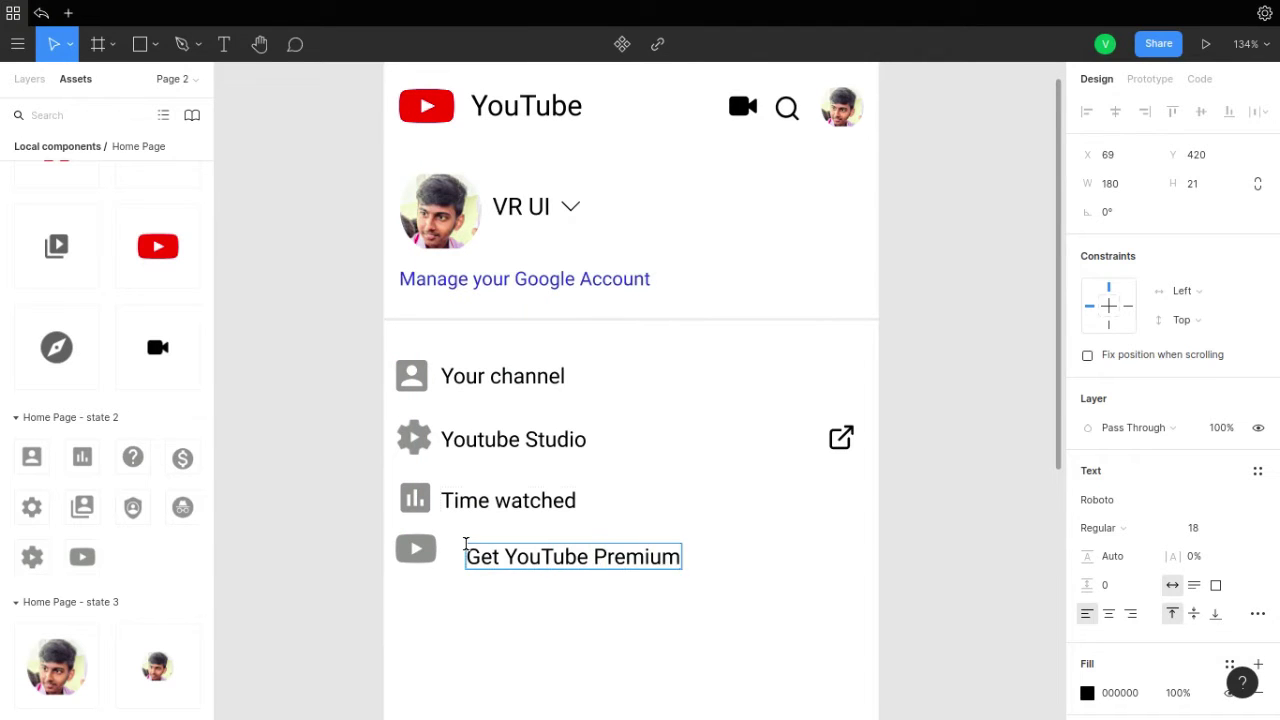
{"action": "left_click_drag", "start_coordinate": [589, 558], "coordinate": [566, 551]}
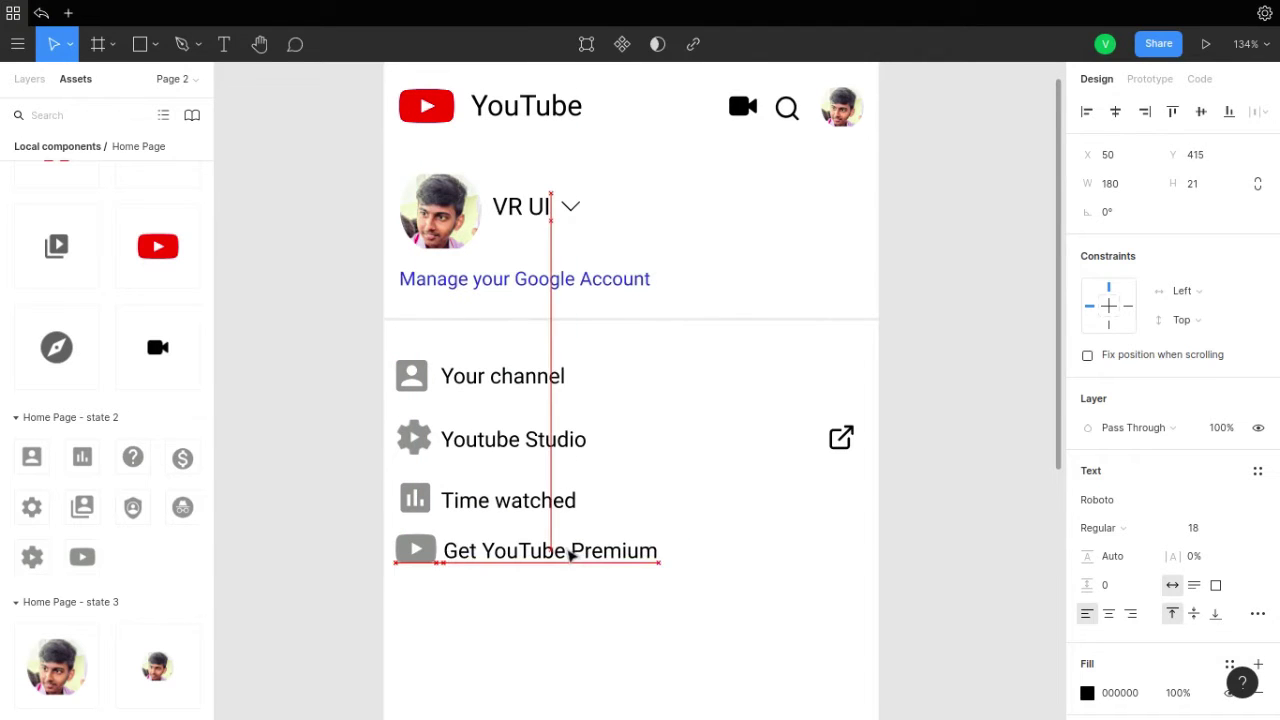
{"action": "left_click", "coordinate": [614, 629]}
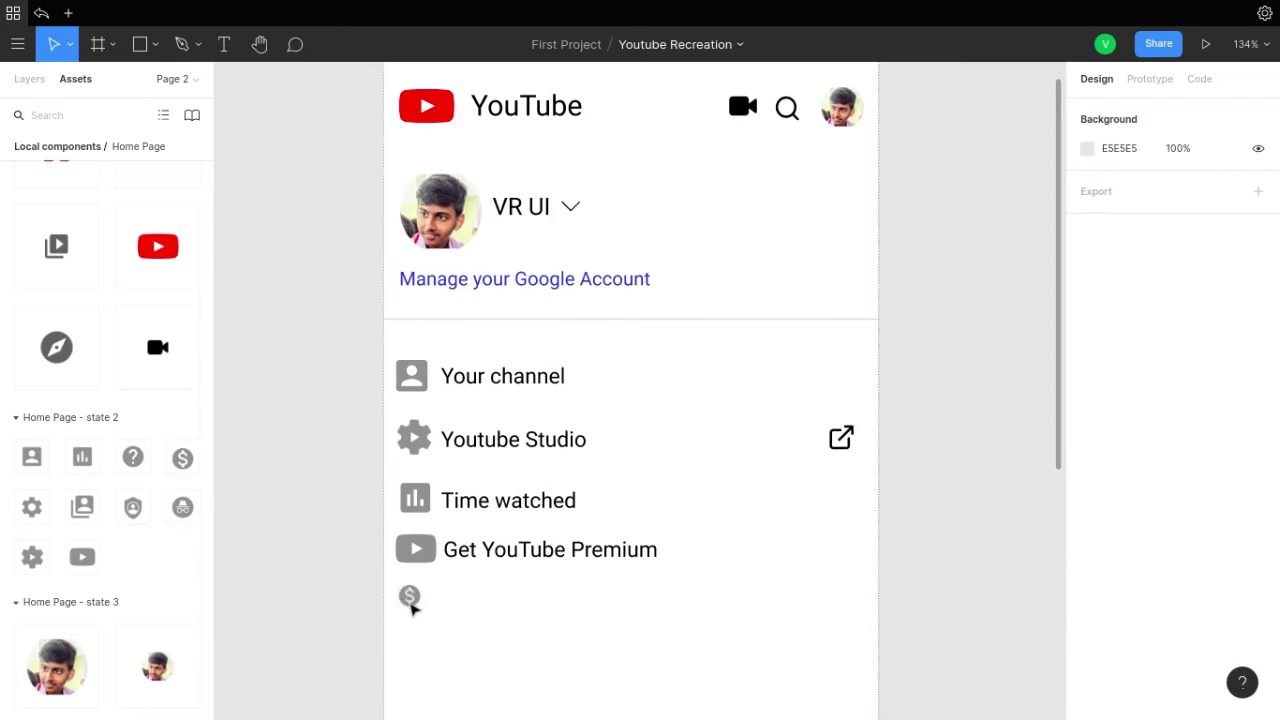
- Add a dollar icon with a 'Paid Membership' label below Get YouTube Premium
{"action": "left_click_drag", "start_coordinate": [412, 607], "coordinate": [419, 612]}
{"action": "key", "text": "t"}
{"action": "left_click", "coordinate": [451, 602]}
{"action": "type", "text": "Paid M"}
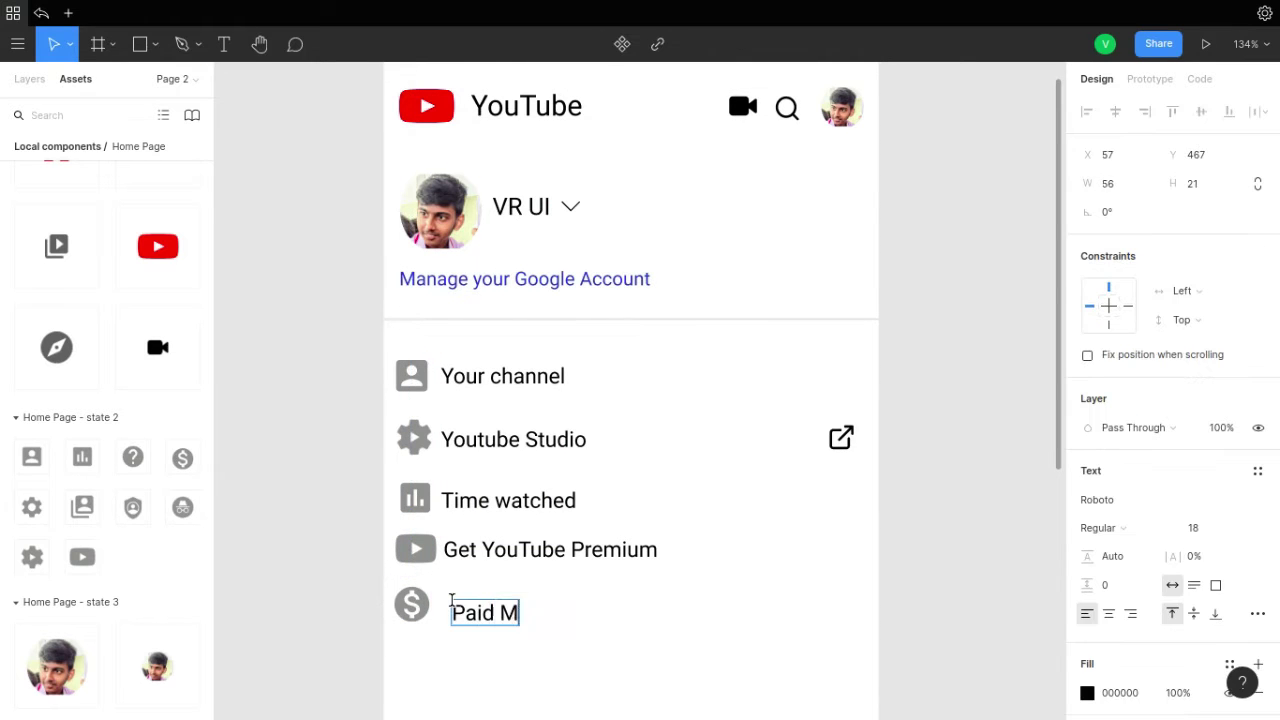
{"action": "key", "text": "Escape"}
{"action": "left_click_drag", "start_coordinate": [530, 613], "coordinate": [521, 604]}
{"action": "key", "text": "Escape"}
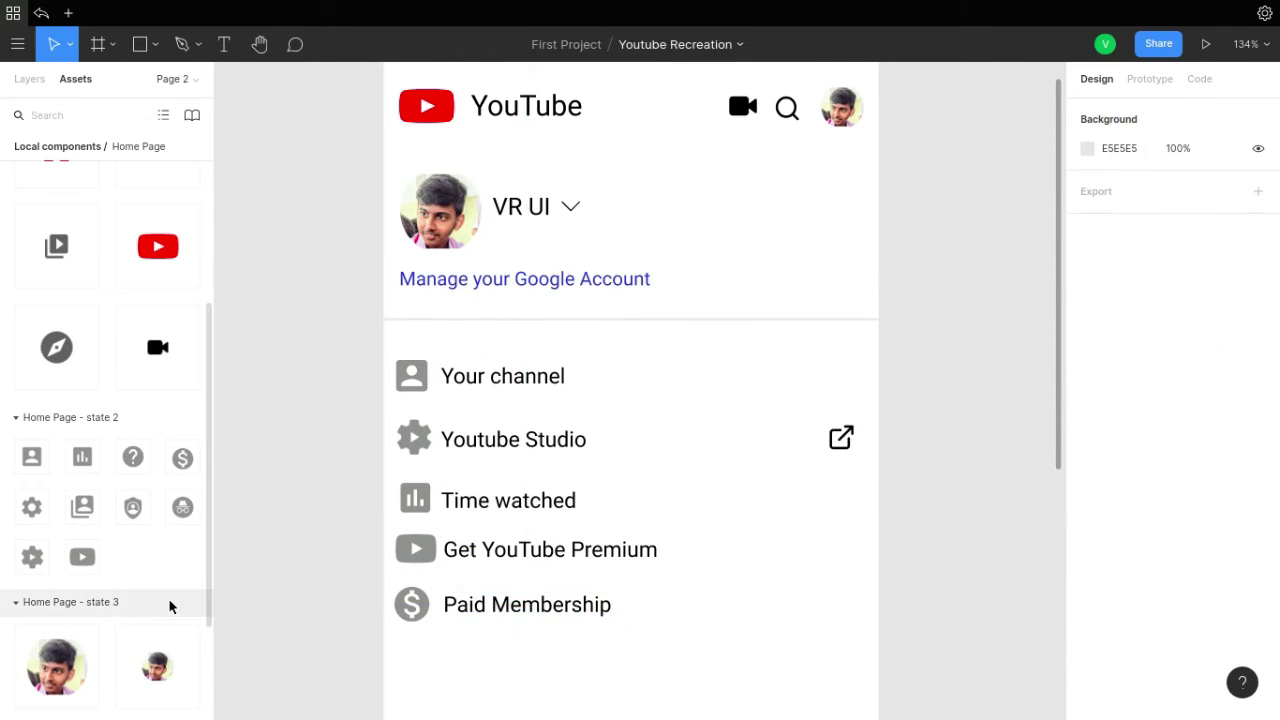
- Add an account-switch icon with a 'Switch Account' label below Paid Membership
{"action": "left_click_drag", "start_coordinate": [82, 507], "coordinate": [425, 660]}
{"action": "key", "text": "Escape"}
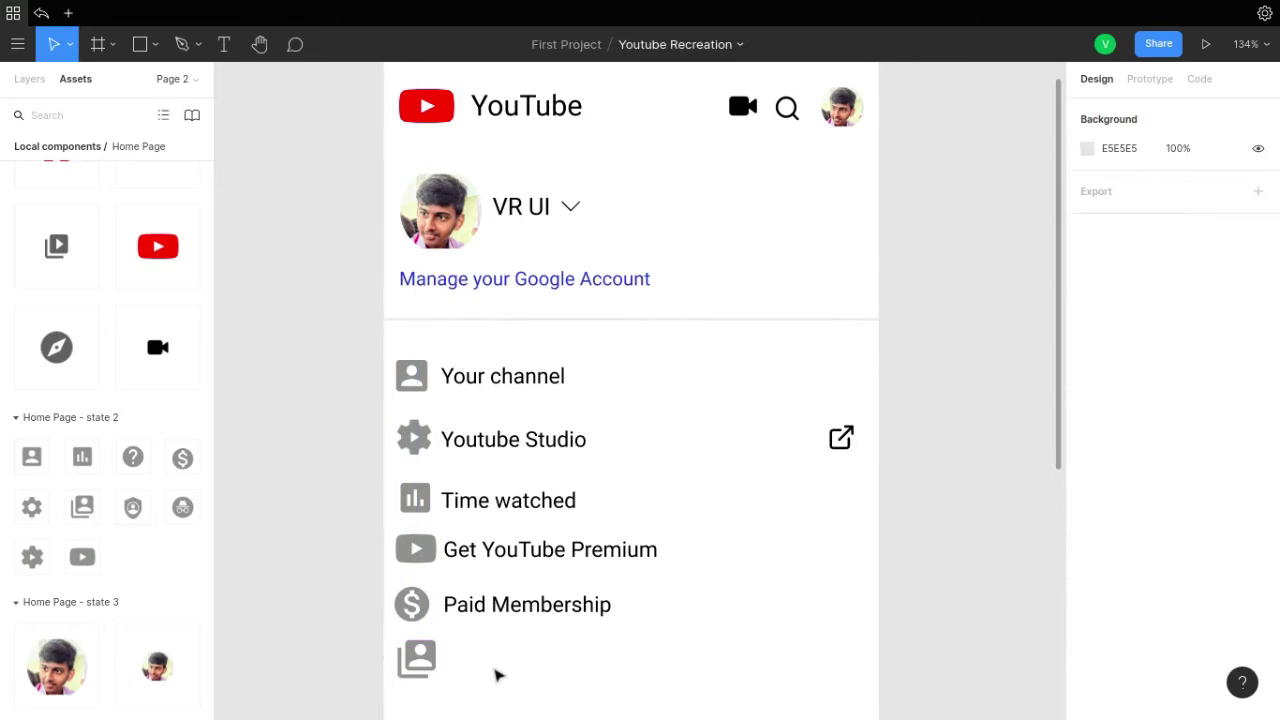
{"action": "key", "text": "t"}
{"action": "left_click", "coordinate": [459, 660]}
{"action": "type", "text": "S"}
{"action": "left_click_drag", "start_coordinate": [543, 676], "coordinate": [531, 665]}
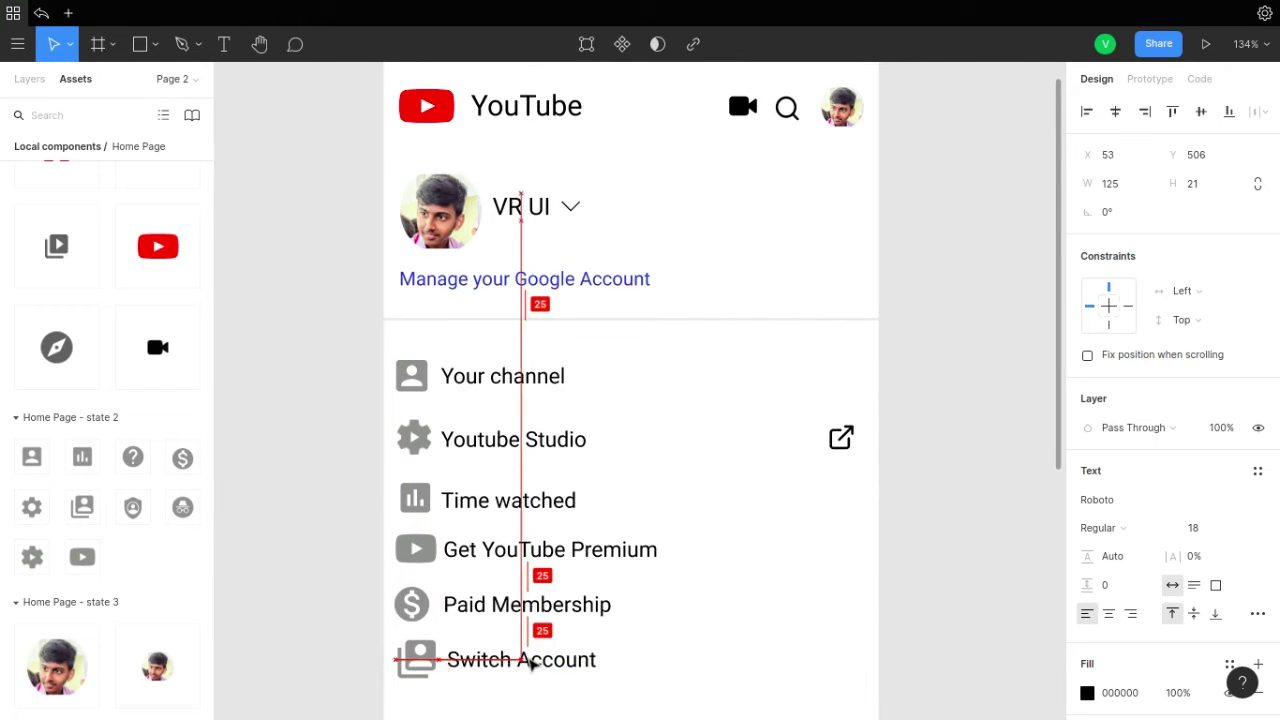
- Add an incognito icon with a 'Turn on Incognito' label aligned beside it
{"action": "left_click_drag", "start_coordinate": [182, 507], "coordinate": [421, 545]}
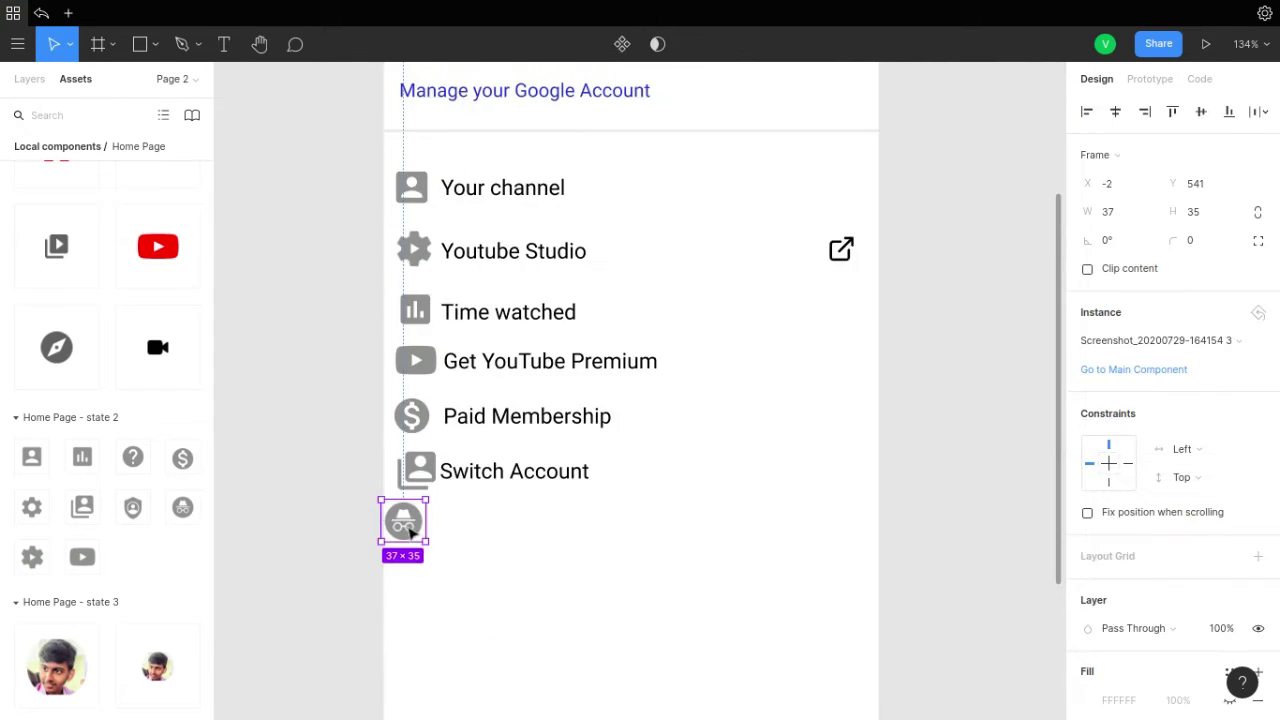
{"action": "key", "text": "t"}
{"action": "left_click", "coordinate": [461, 533]}
{"action": "type", "text": "Turn on Incognito"}
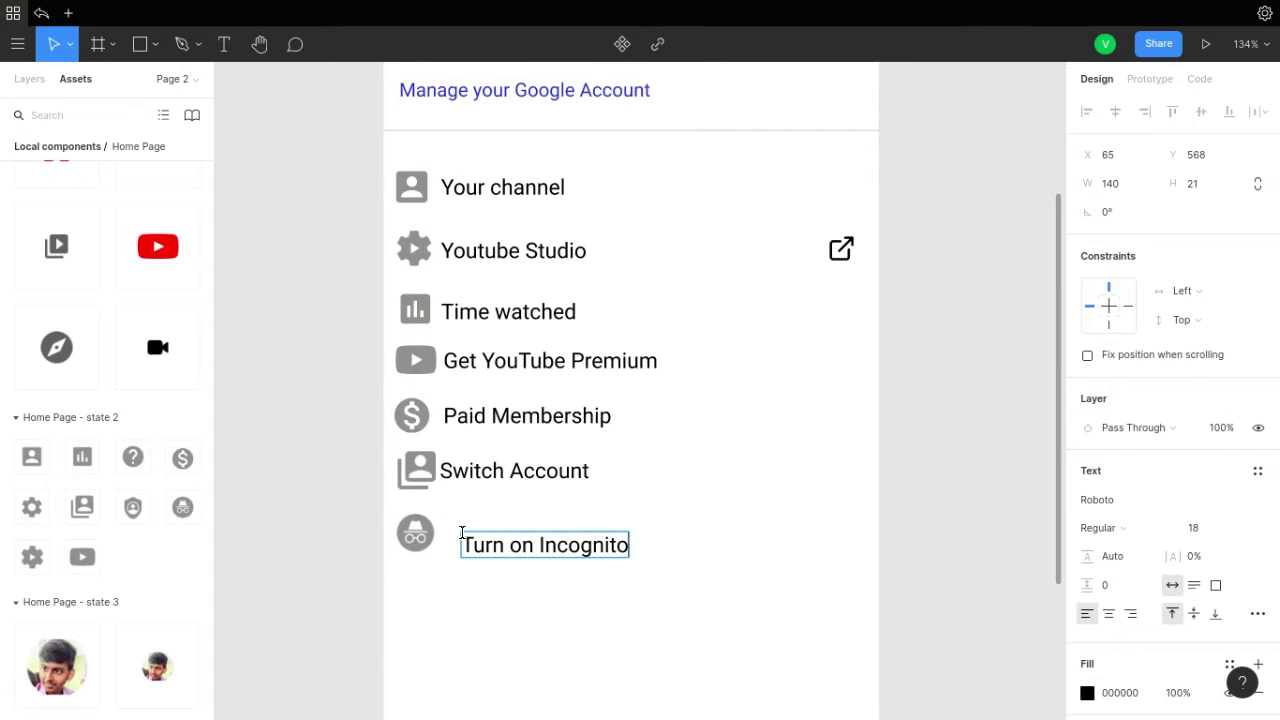
{"action": "key", "text": "Escape"}
{"action": "left_click_drag", "start_coordinate": [461, 533], "coordinate": [441, 521]}
{"action": "left_click", "coordinate": [569, 600]}
- Add a shield icon with a 'Your data in YouTube' label below Turn on Incognito
{"action": "scroll", "coordinate": [134, 457], "scroll_direction": "down", "scroll_amount": 1}
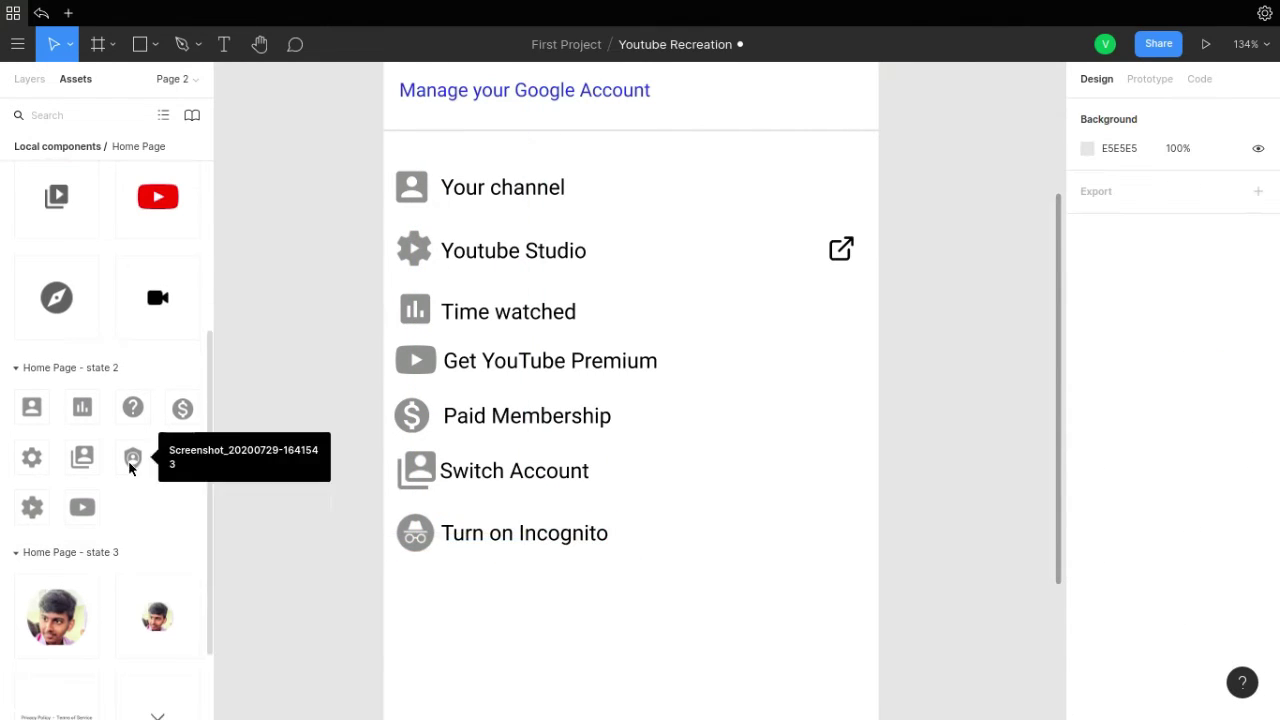
{"action": "left_click_drag", "start_coordinate": [134, 457], "coordinate": [419, 593]}
{"action": "key", "text": "t"}
{"action": "left_click", "coordinate": [447, 592]}
{"action": "type", "text": "Your"}
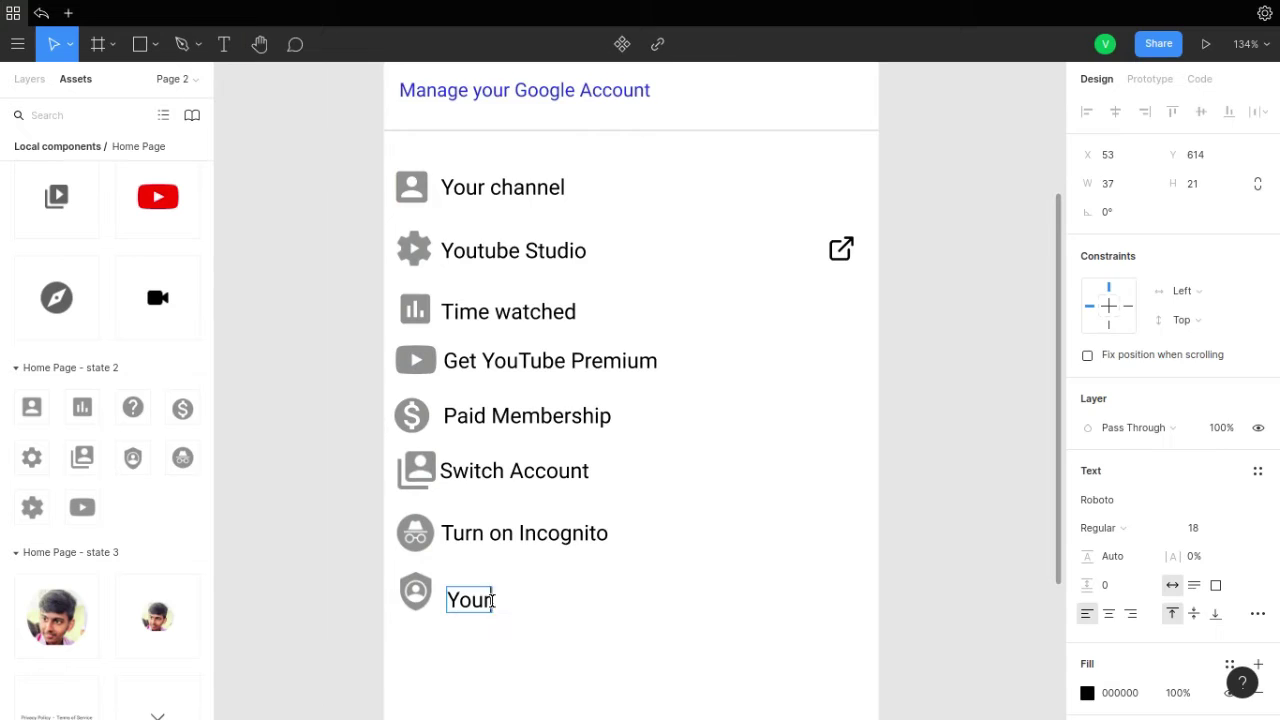
{"action": "type", "text": "e"}
{"action": "key", "text": "Escape"}
{"action": "left_click_drag", "start_coordinate": [580, 600], "coordinate": [574, 590]}
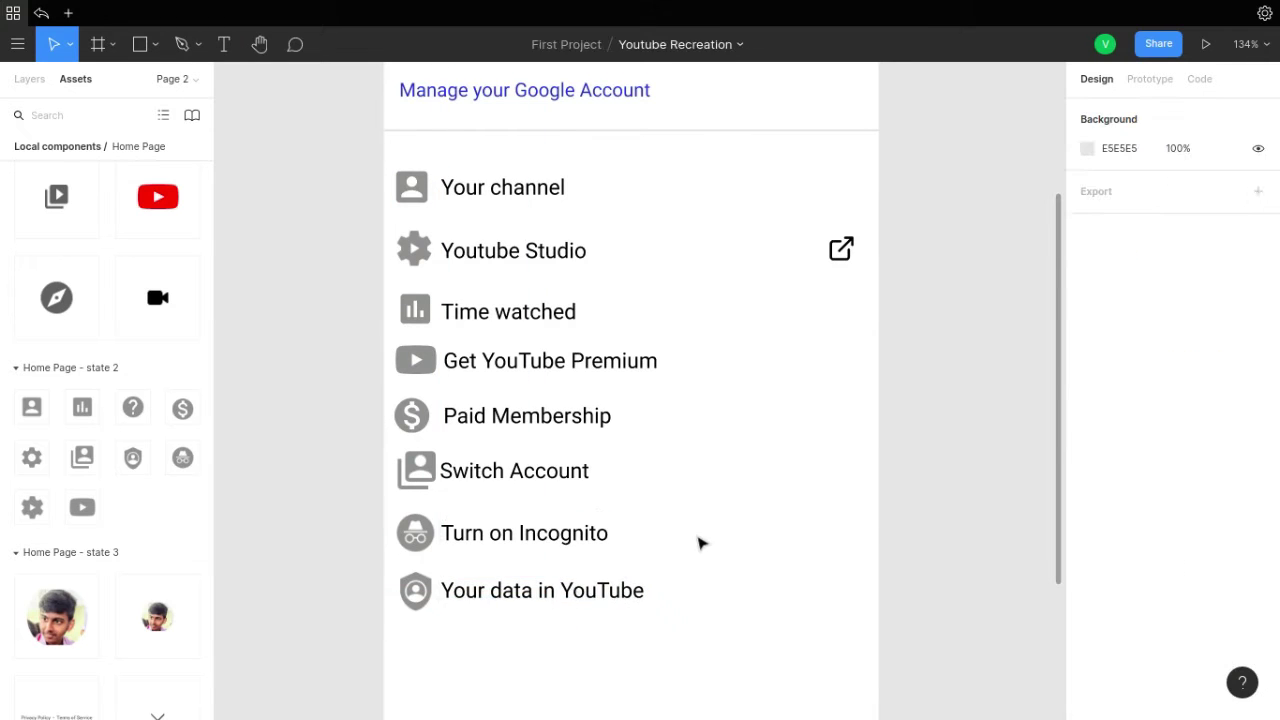
{"action": "left_click", "coordinate": [29, 78]}
- Group and name the Get YouTube Premium and Paid Membership rows
{"action": "left_click", "coordinate": [486, 317]}
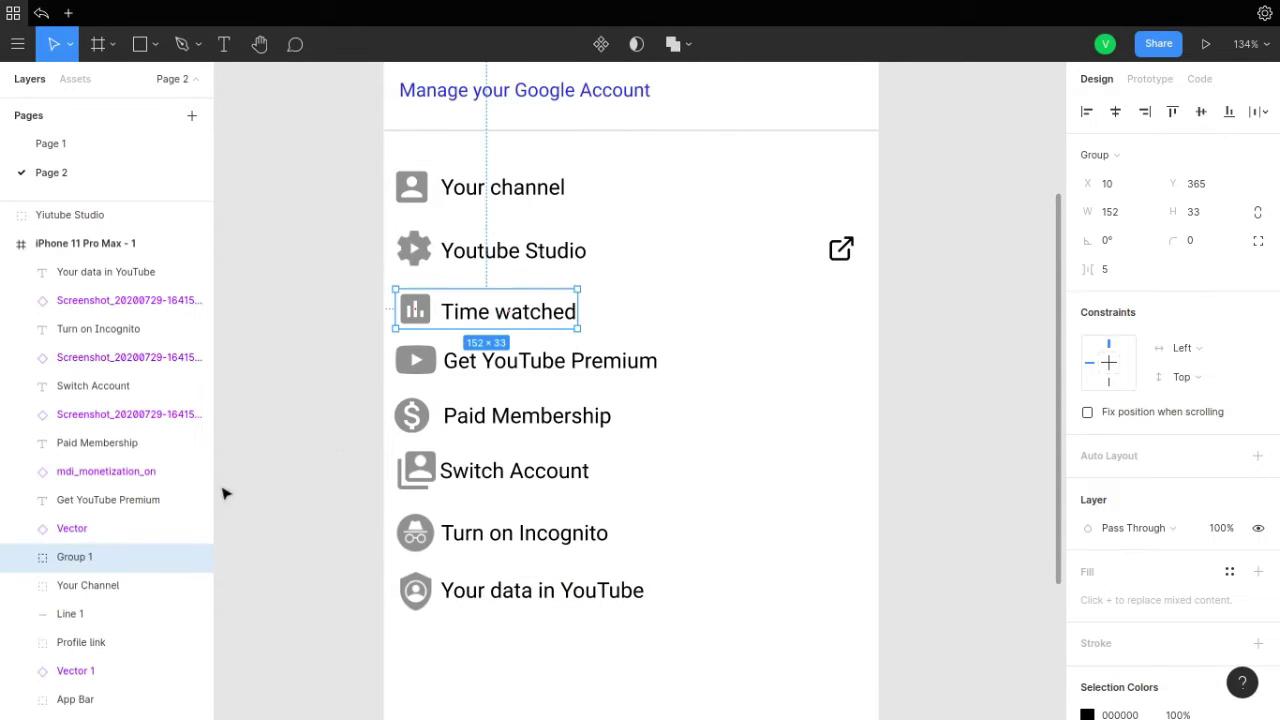
{"action": "left_click_drag", "start_coordinate": [384, 336], "coordinate": [711, 389]}
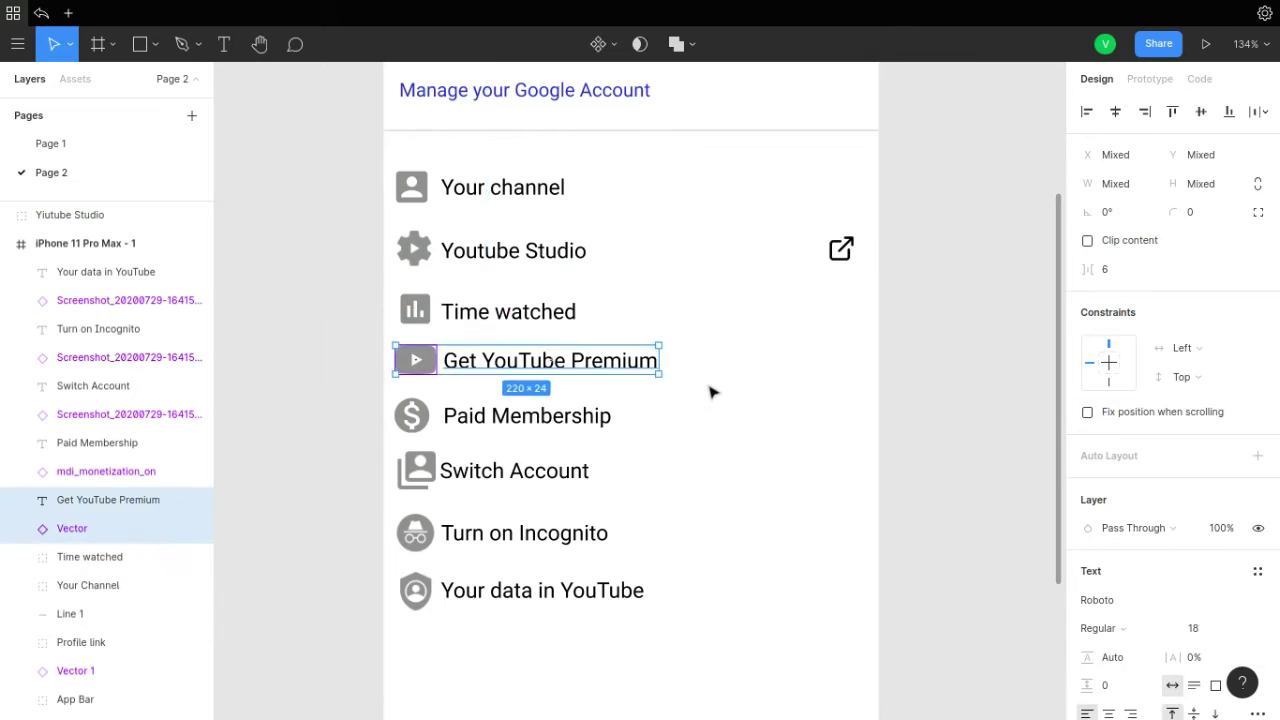
{"action": "key", "text": "ctrl+g"}
{"action": "type", "text": "Get Youtube premium"}
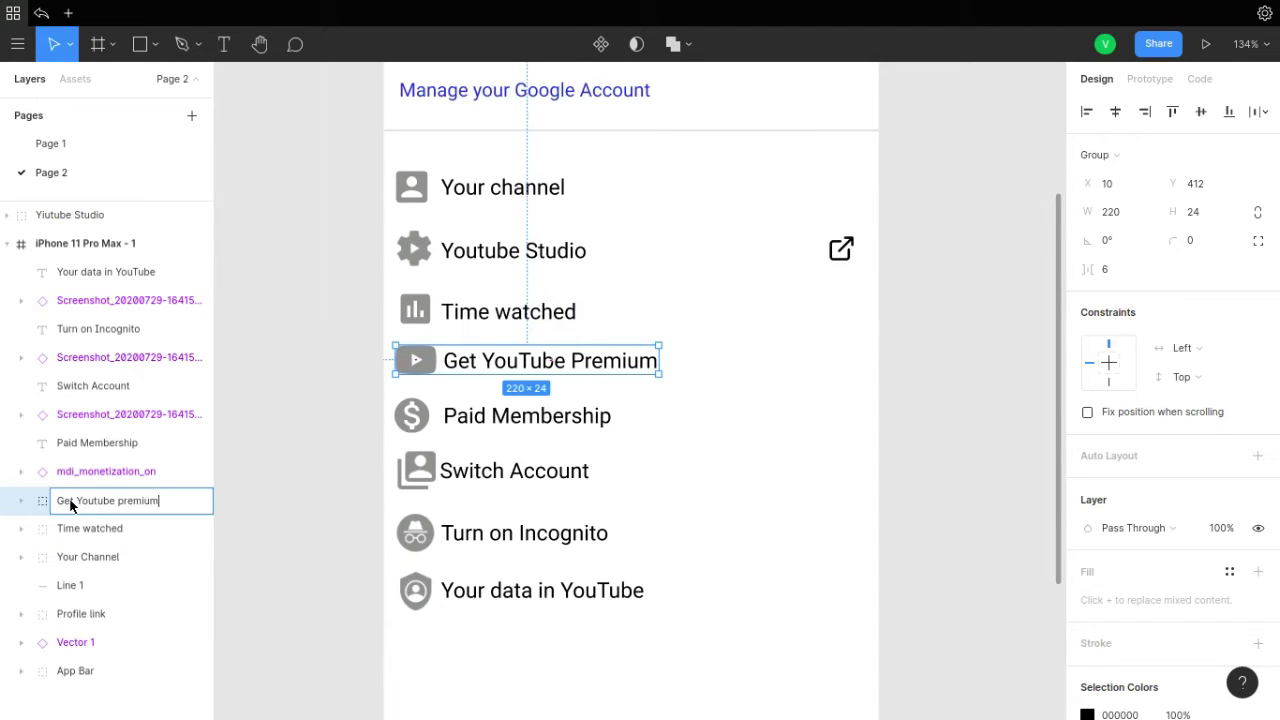
{"action": "key", "text": "Return"}
{"action": "left_click_drag", "start_coordinate": [643, 440], "coordinate": [388, 390]}
{"action": "key", "text": "ctrl+g"}
{"action": "double_click", "coordinate": [73, 442]}
{"action": "type", "text": "Paid Membersh"}
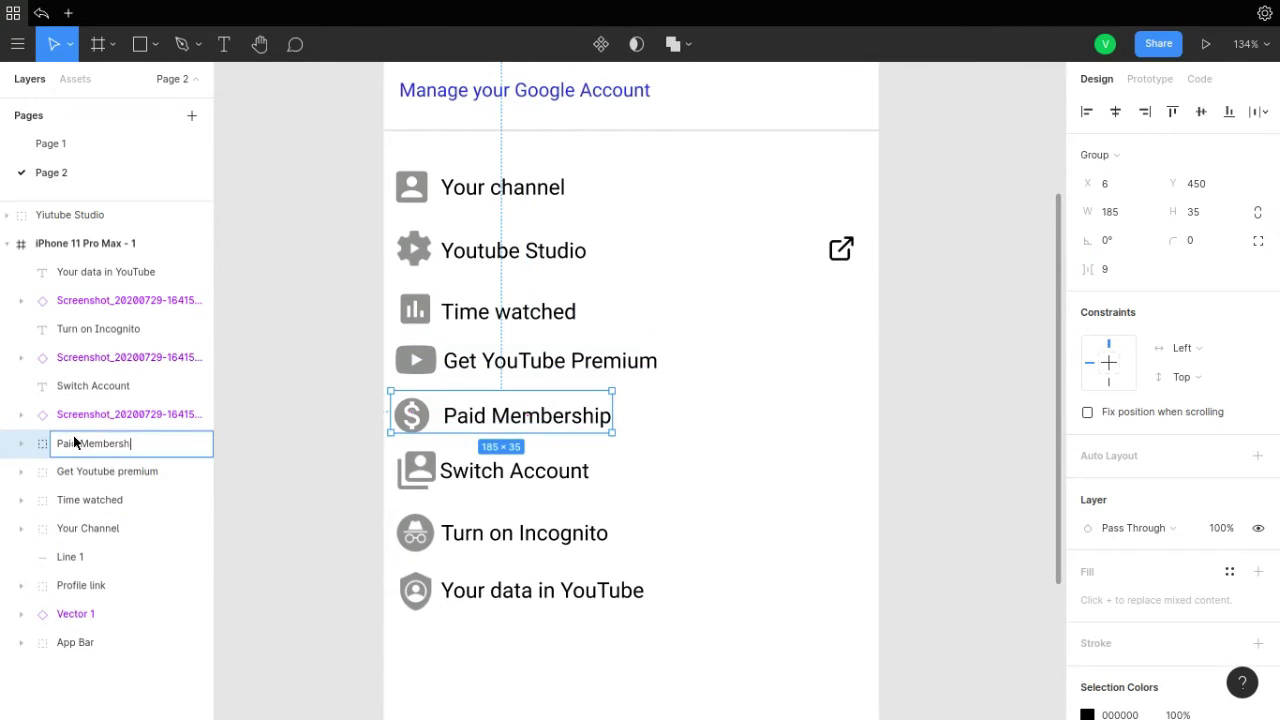
{"action": "type", "text": "ip"}
{"action": "left_click", "coordinate": [628, 503]}
- Group and name the Switch Account, Turn on Incognito and Your data in YouTube rows
{"action": "left_click_drag", "start_coordinate": [628, 503], "coordinate": [418, 470]}
{"action": "key", "text": "ctrl+g"}
{"action": "type", "text": "Switch accounts"}
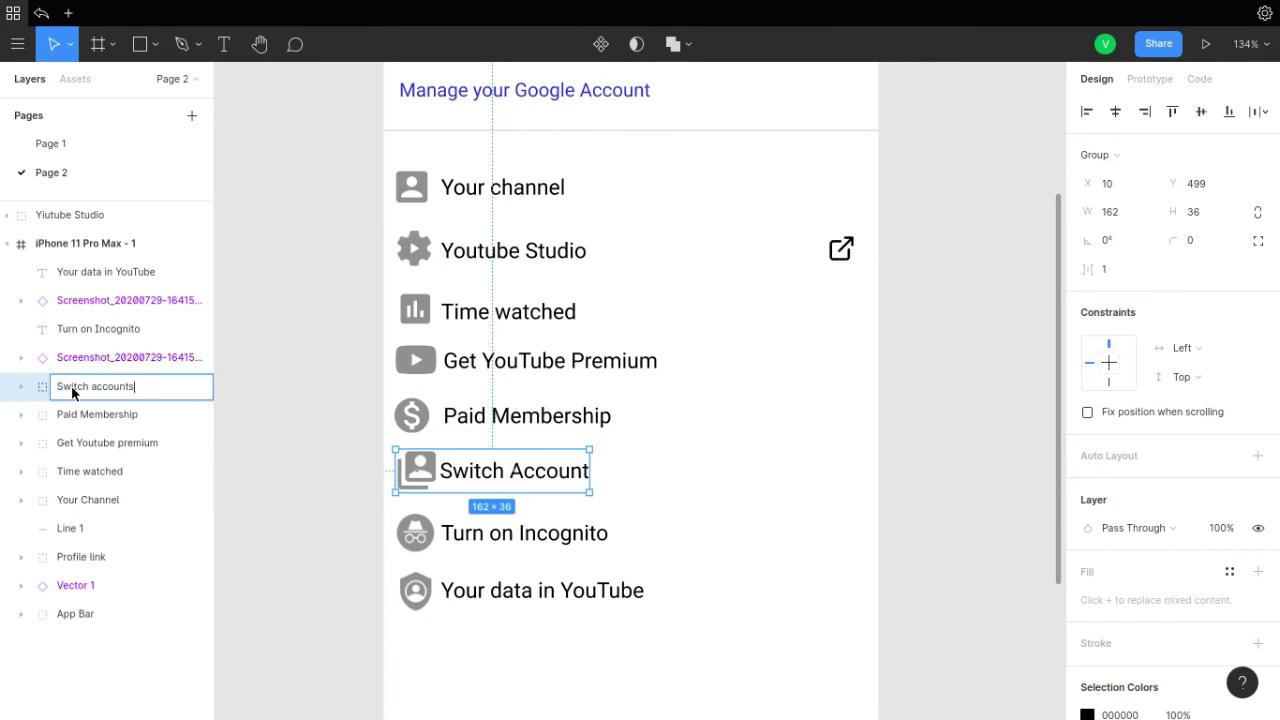
{"action": "left_click", "coordinate": [74, 329]}
{"action": "left_click", "coordinate": [74, 357], "text": "shift"}
{"action": "key", "text": "ctrl+g"}
{"action": "type", "text": "Turn on incogni"}
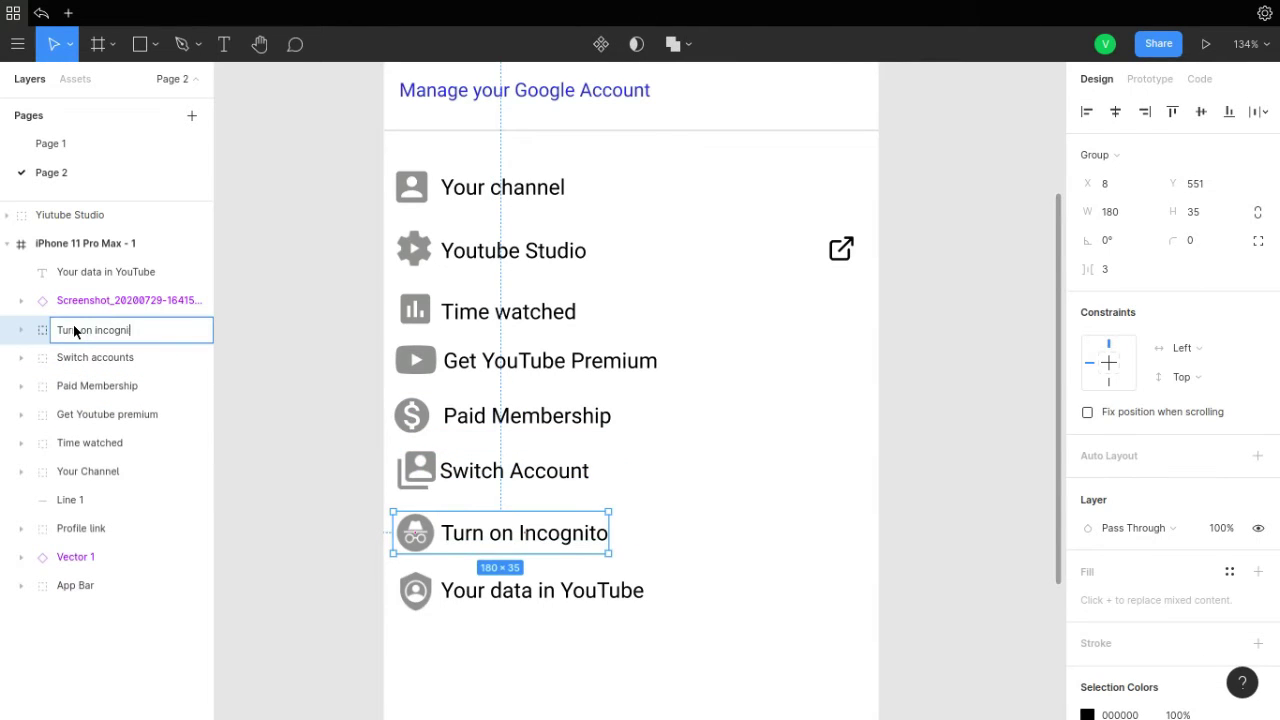
{"action": "type", "text": "to"}
{"action": "left_click", "coordinate": [686, 626]}
{"action": "left_click_drag", "start_coordinate": [686, 626], "coordinate": [390, 570]}
{"action": "key", "text": "ctrl+g"}
{"action": "type", "text": "data in youtuber"}
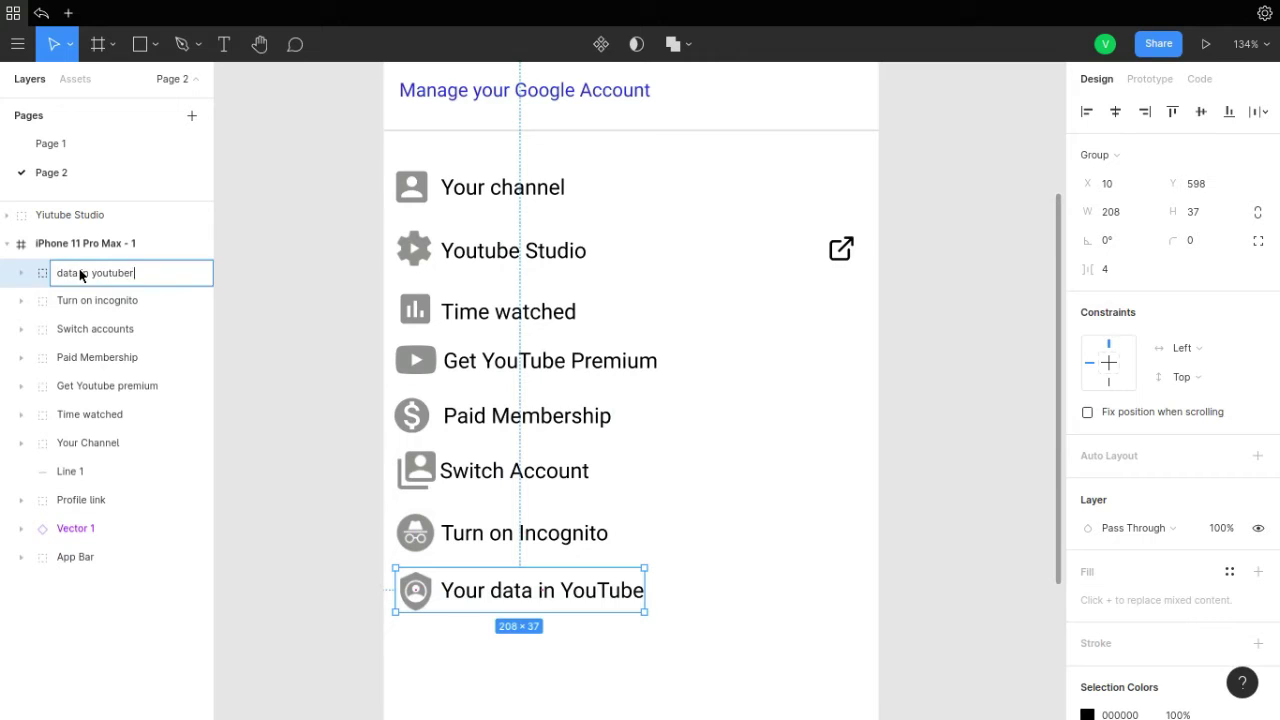
{"action": "key", "text": "Return"}
- Shift the YouTube Studio, Time watched, Switch Account, Incognito and other rows down to spread them out
{"action": "left_click_drag", "start_coordinate": [513, 250], "coordinate": [513, 262]}
{"action": "left_click_drag", "start_coordinate": [508, 311], "coordinate": [508, 324]}
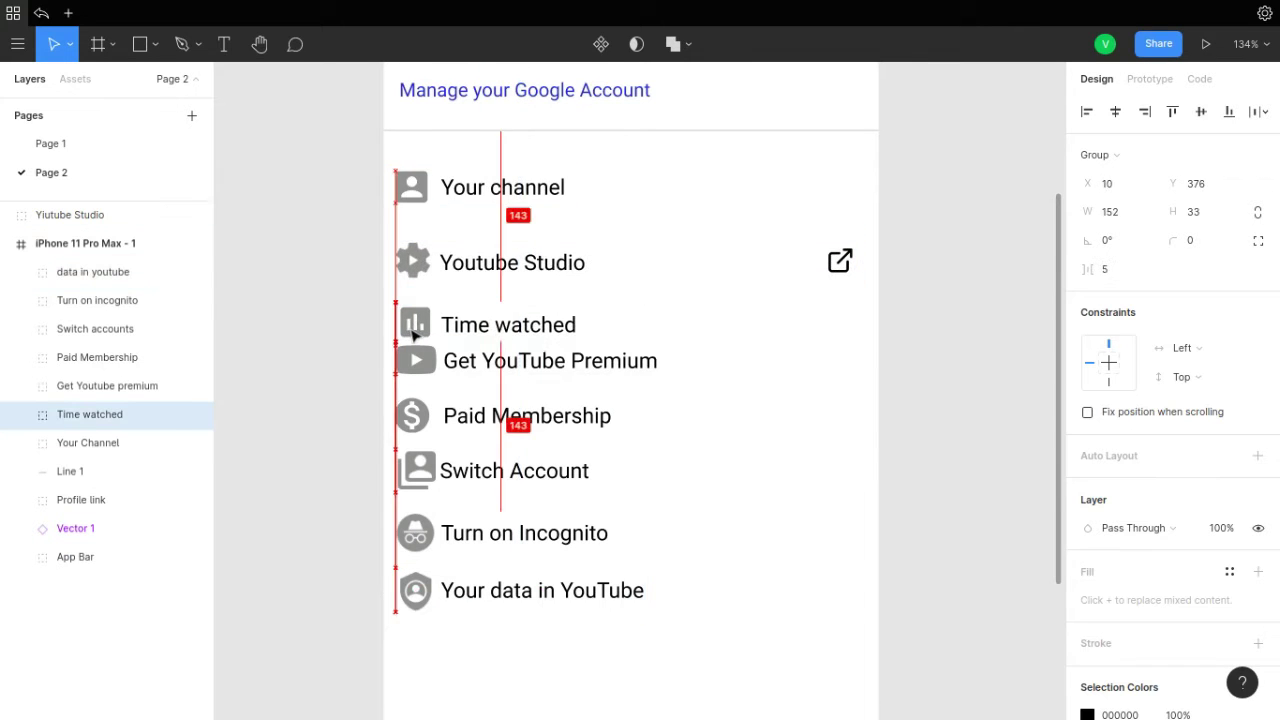
{"action": "left_click_drag", "start_coordinate": [541, 590], "coordinate": [545, 626]}
{"action": "left_click_drag", "start_coordinate": [416, 540], "coordinate": [418, 570]}
{"action": "left_click_drag", "start_coordinate": [416, 470], "coordinate": [416, 490]}
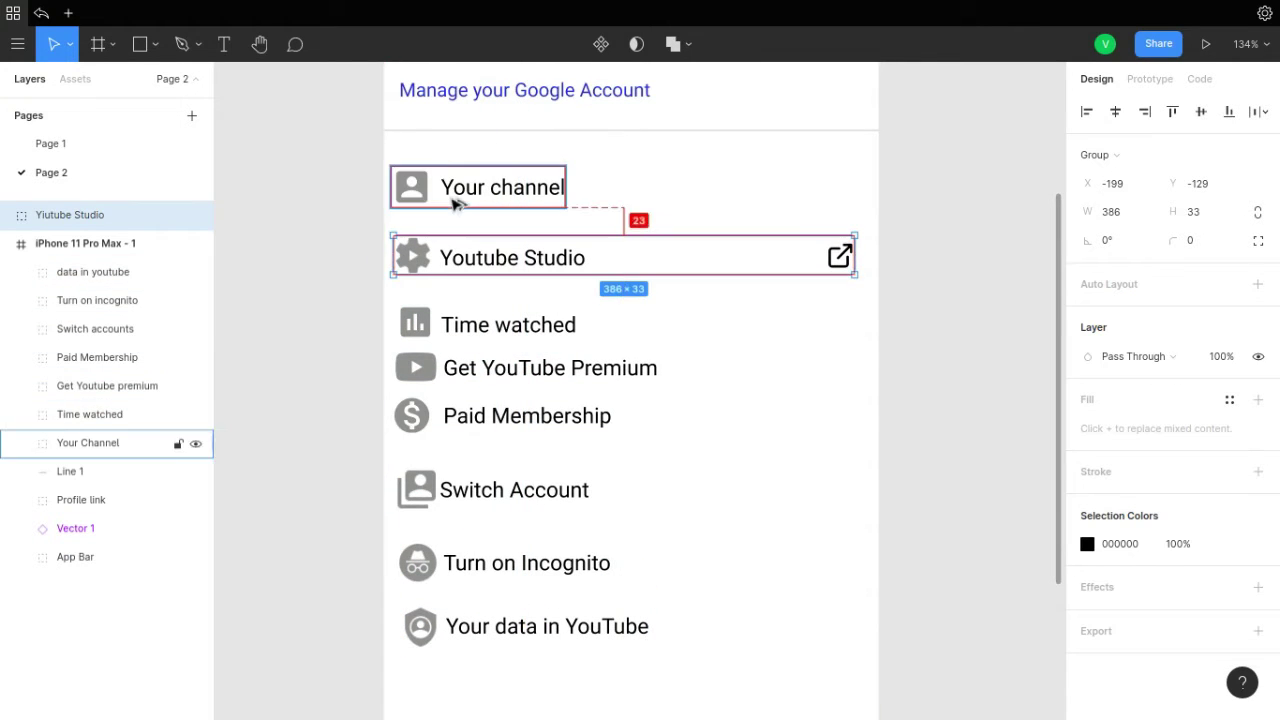
{"action": "left_click_drag", "start_coordinate": [415, 323], "coordinate": [433, 383]}
{"action": "scroll", "coordinate": [433, 357], "scroll_direction": "down", "scroll_amount": 2}
{"action": "left_click_drag", "start_coordinate": [470, 320], "coordinate": [470, 325]}
{"action": "left_click_drag", "start_coordinate": [486, 114], "coordinate": [520, 600]}
- Undo an accidental grouping of the menu items and move Get YouTube Premium into even spacing
{"action": "key", "text": "ctrl+g"}
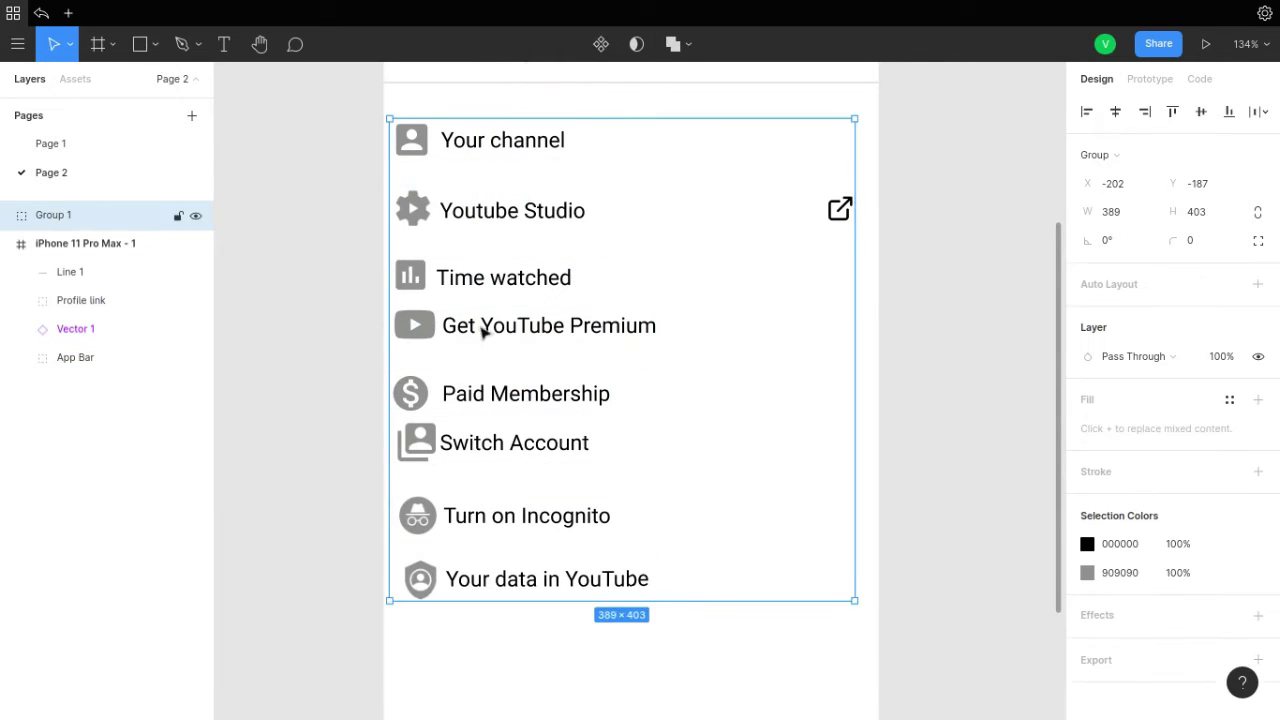
{"action": "double_click", "coordinate": [465, 147]}
{"action": "key", "text": "ctrl+shift+g"}
{"action": "left_click", "coordinate": [556, 281]}
{"action": "left_click_drag", "start_coordinate": [486, 327], "coordinate": [477, 341]}
- Tighten Premium, Paid Membership, Switch Account and Incognito rows up into equal spacing
{"action": "left_click", "coordinate": [440, 400]}
{"action": "left_click", "coordinate": [500, 337]}
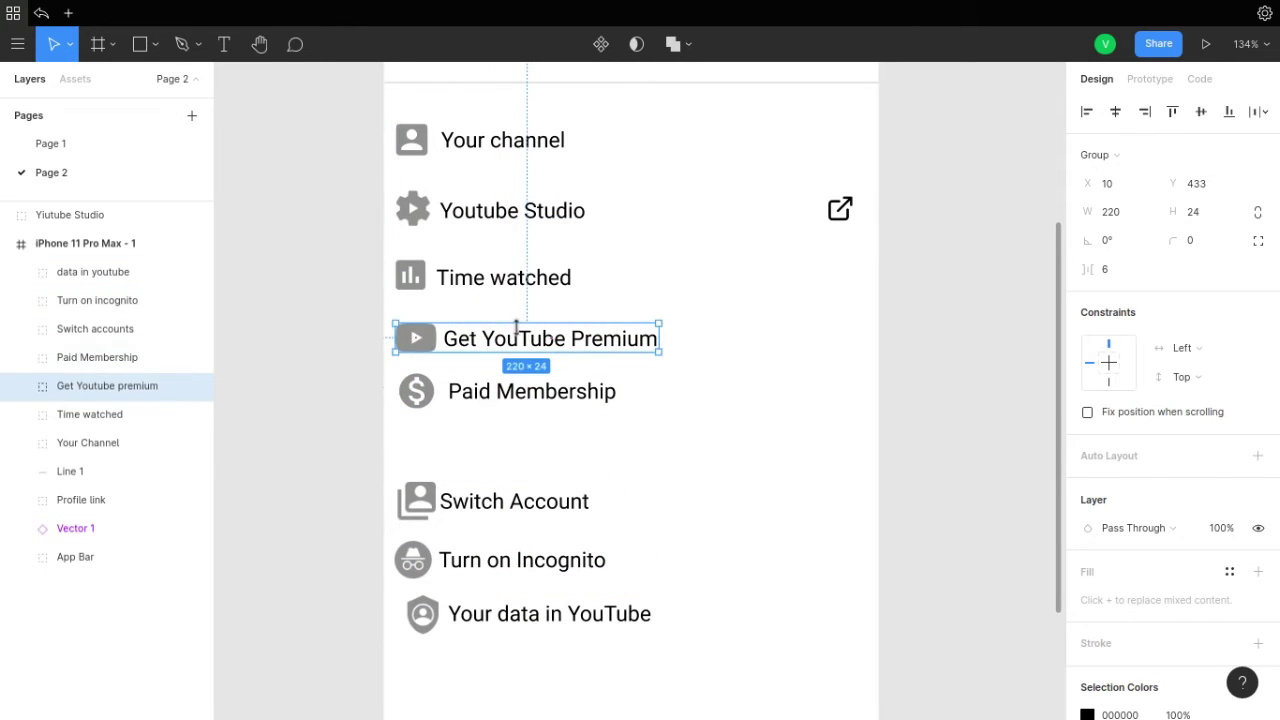
{"action": "left_click", "coordinate": [512, 405], "text": "shift"}
{"action": "mouse_move", "coordinate": [512, 410]}
{"action": "left_mouse_down"}
{"action": "mouse_move", "coordinate": [503, 400]}
{"action": "mouse_move", "coordinate": [491, 414]}
{"action": "left_mouse_up"}
{"action": "left_click_drag", "start_coordinate": [491, 500], "coordinate": [483, 472]}
{"action": "mouse_move", "coordinate": [483, 570]}
{"action": "left_mouse_down"}
{"action": "mouse_move", "coordinate": [483, 550]}
{"action": "mouse_move", "coordinate": [505, 535]}
{"action": "left_mouse_up"}
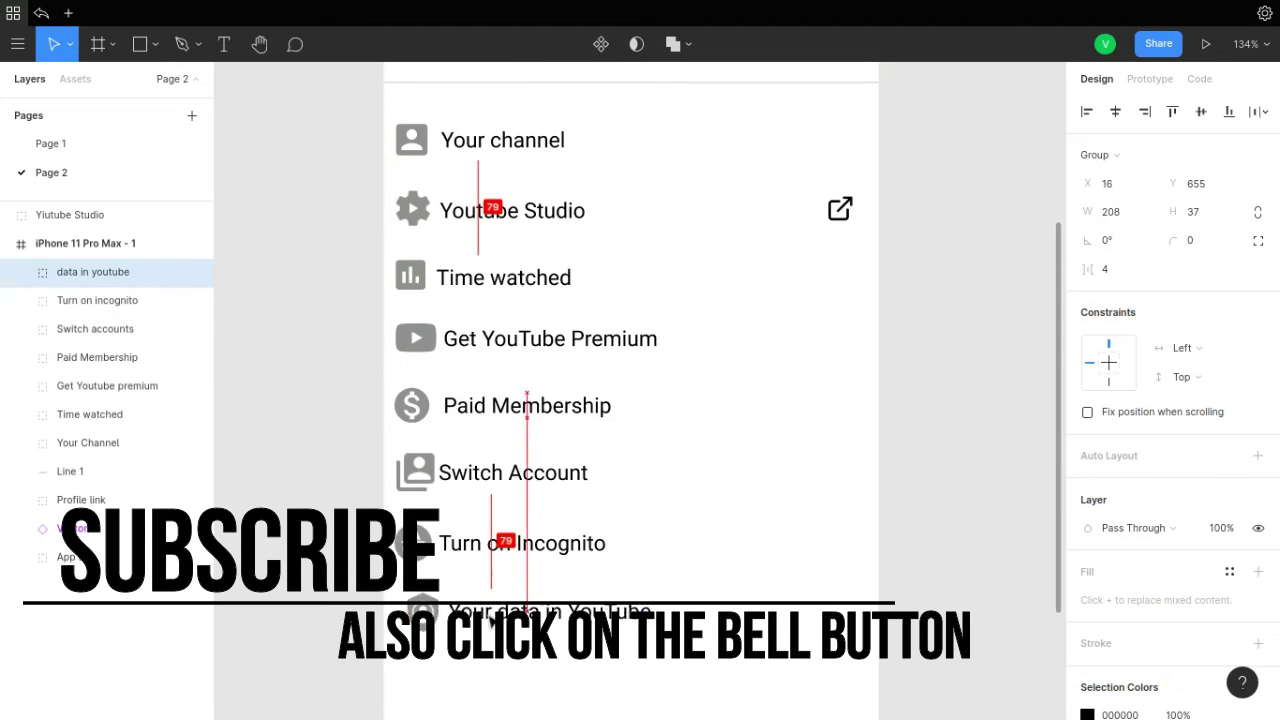
{"action": "left_click", "coordinate": [749, 563]}
{"action": "scroll", "coordinate": [749, 570], "scroll_direction": "down", "scroll_amount": 5}
{"action": "scroll", "coordinate": [749, 600], "scroll_direction": "up", "scroll_amount": 5}
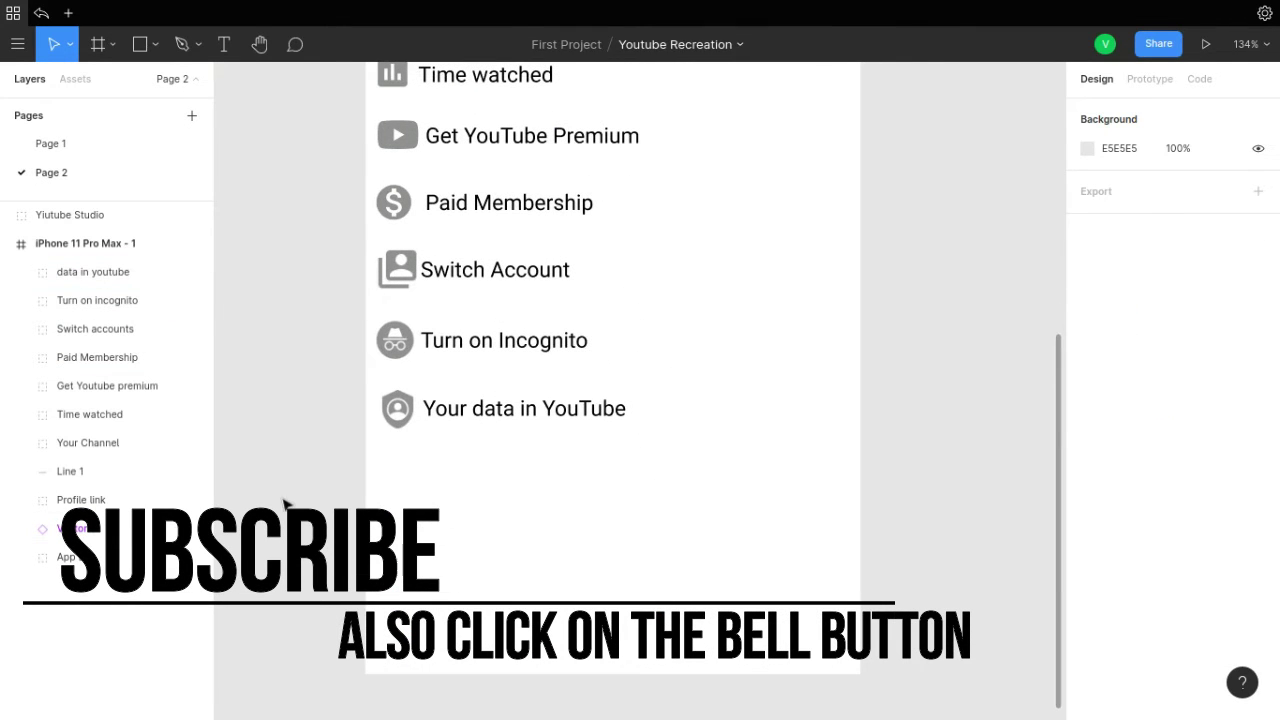
{"action": "left_click", "coordinate": [56, 214]}
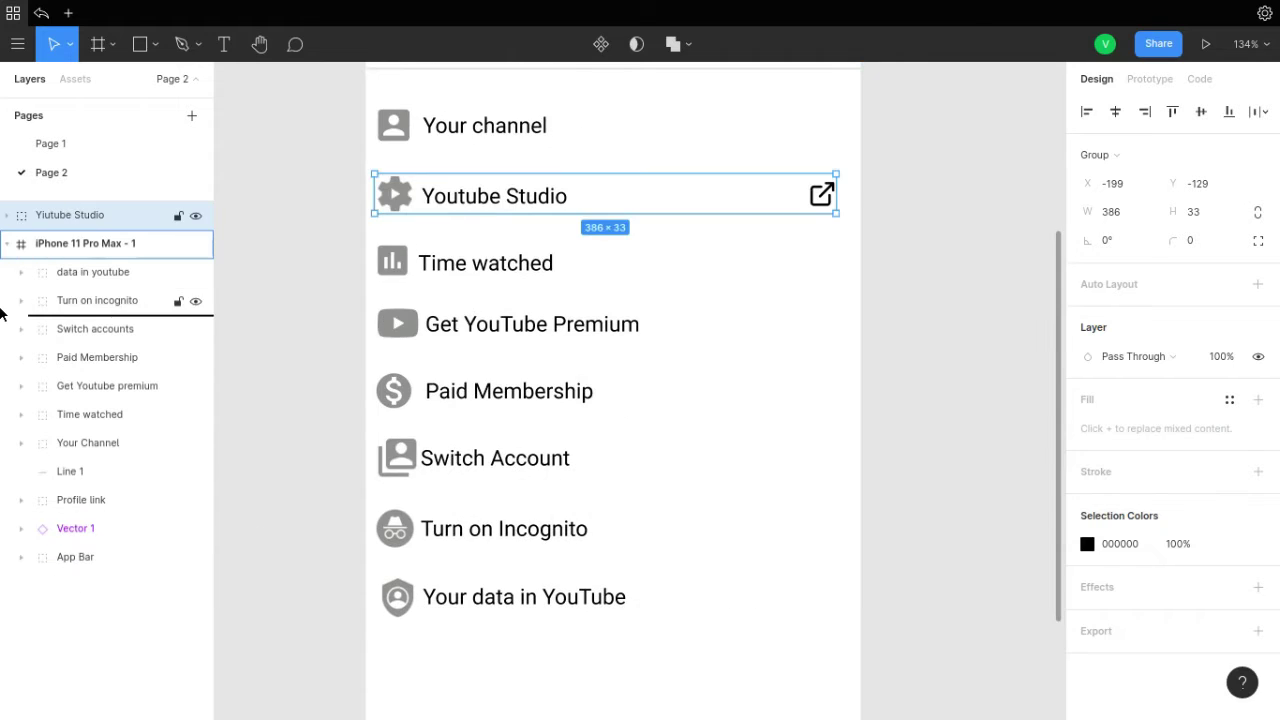
- Draw a divider line across the frame below the menu with stroke colour E1E1E1
{"action": "left_click_drag", "start_coordinate": [0, 313], "coordinate": [20, 314]}
{"action": "left_click", "coordinate": [948, 268]}
{"action": "scroll", "coordinate": [948, 268], "scroll_direction": "down", "scroll_amount": 3}
{"action": "left_click_drag", "start_coordinate": [364, 331], "coordinate": [898, 340]}
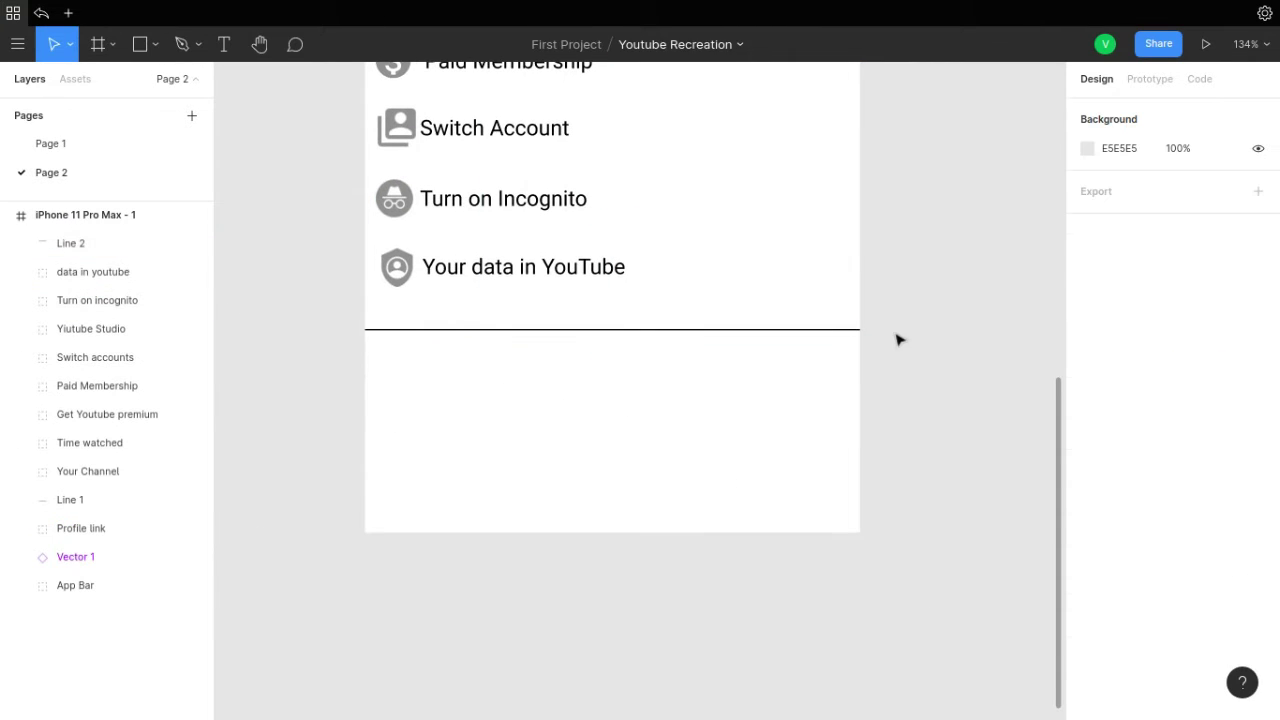
{"action": "left_click", "coordinate": [1118, 542]}
{"action": "type", "text": "e1"}
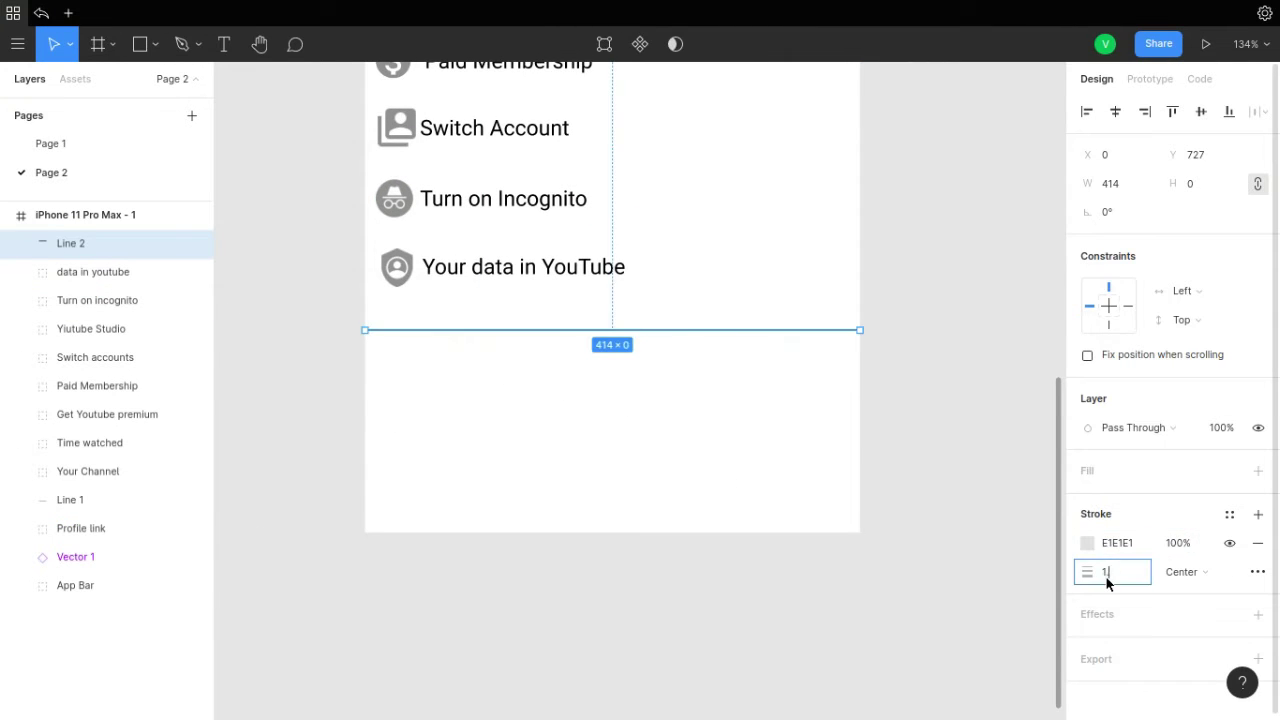
{"action": "left_click", "coordinate": [926, 444]}
- Add a gear icon with a 'Settings' label below the divider
{"action": "left_click", "coordinate": [77, 82]}
{"action": "scroll", "coordinate": [100, 500], "scroll_direction": "down", "scroll_amount": 1}
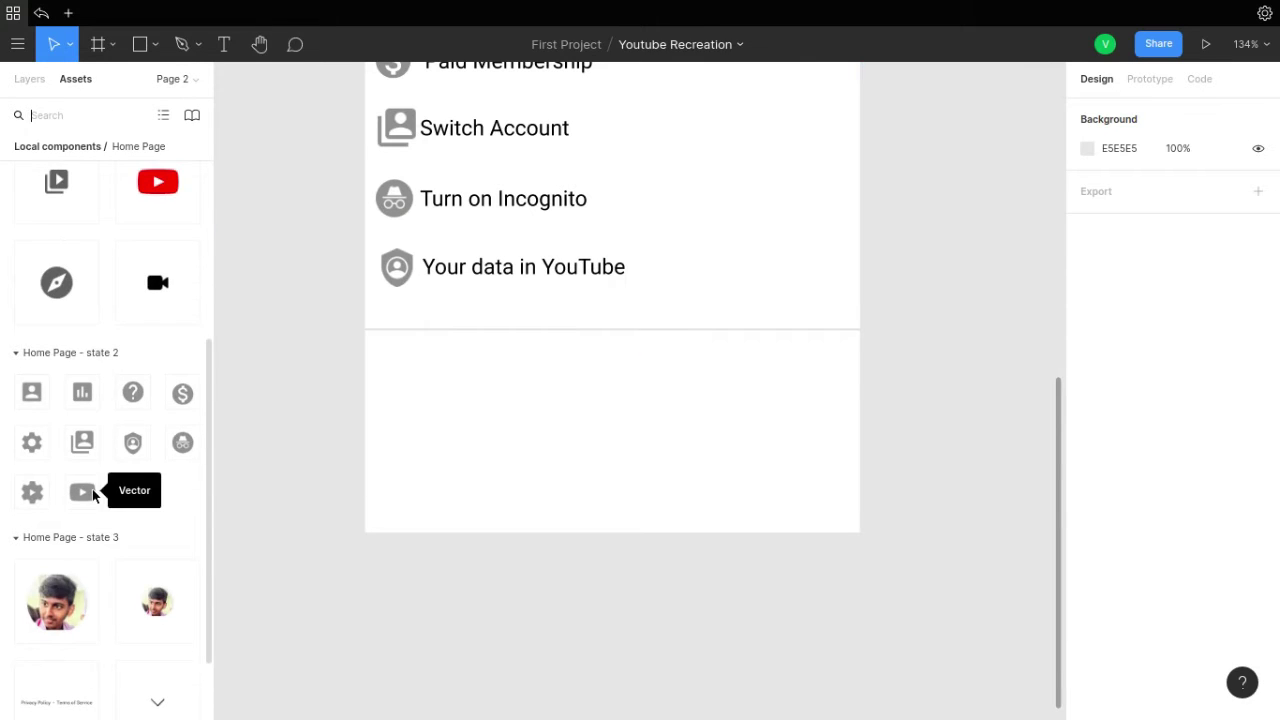
{"action": "left_click_drag", "start_coordinate": [32, 442], "coordinate": [390, 370]}
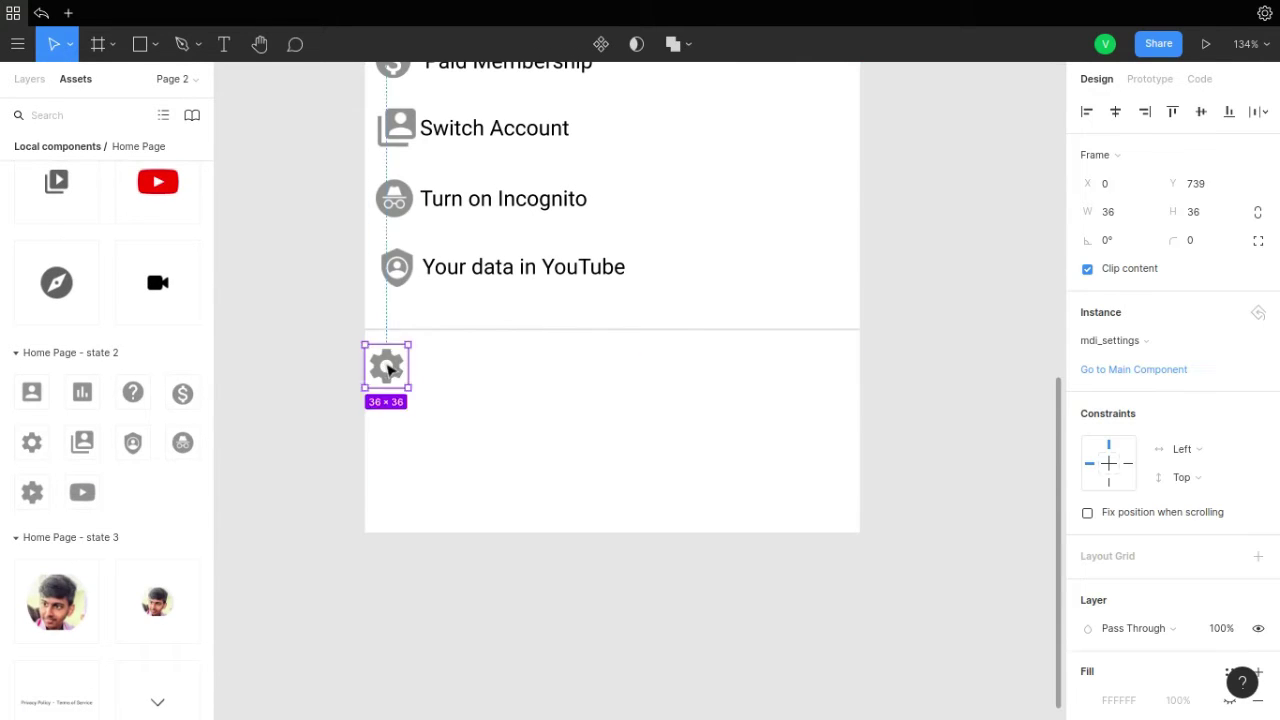
{"action": "key", "text": "t"}
{"action": "left_click", "coordinate": [447, 362]}
{"action": "type", "text": "Settings"}
{"action": "left_click_drag", "start_coordinate": [487, 371], "coordinate": [462, 369]}
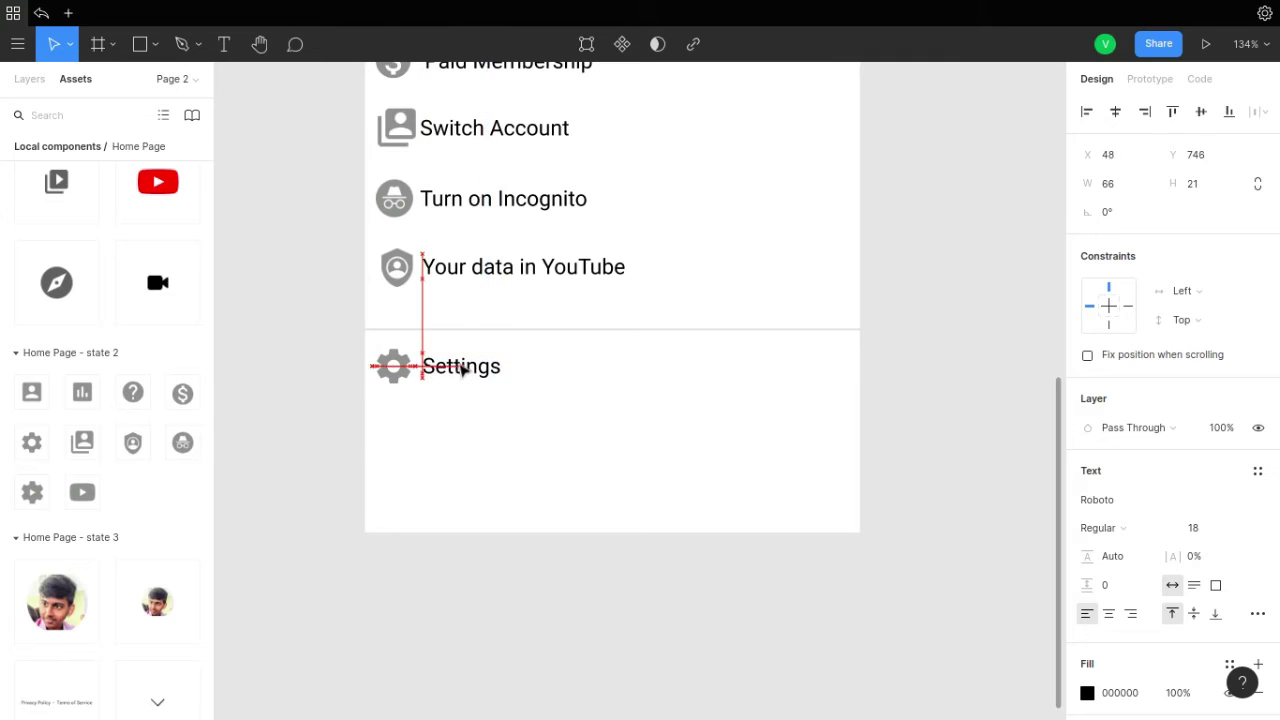
- Add a help icon with a 'Help & feedback' label below Settings
{"action": "left_click_drag", "start_coordinate": [133, 392], "coordinate": [398, 430]}
{"action": "left_click", "coordinate": [473, 440]}
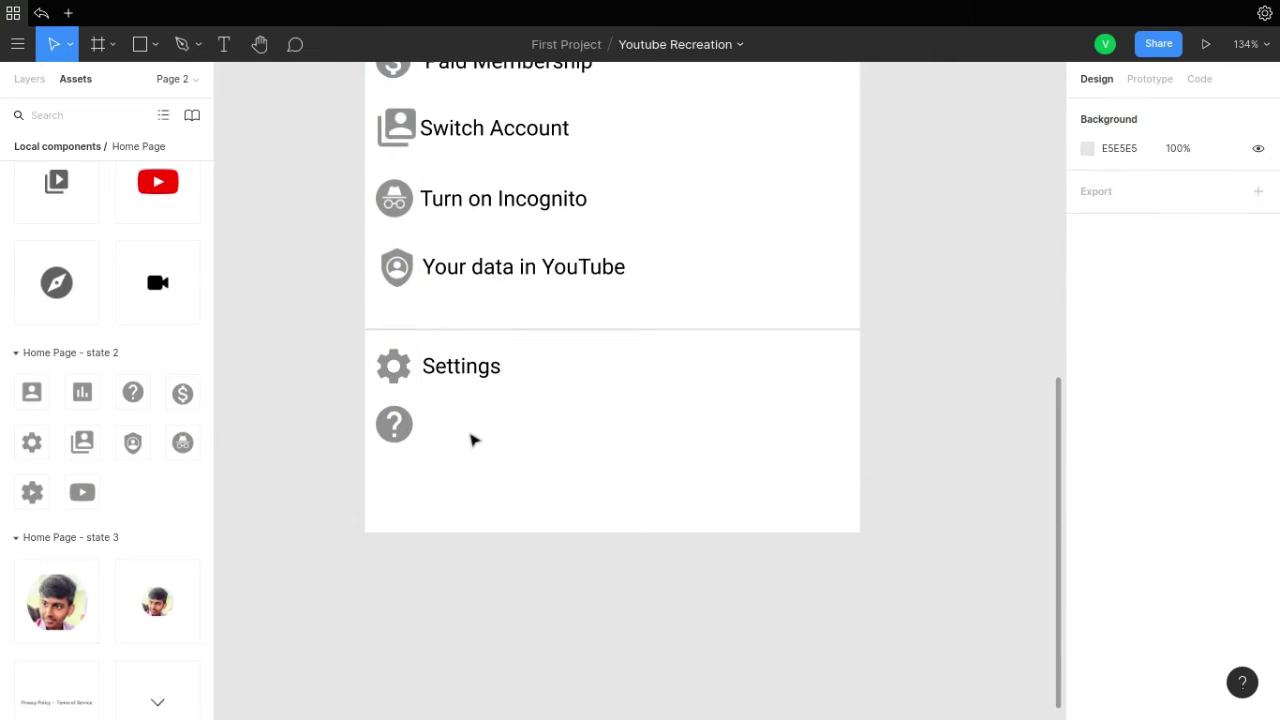
{"action": "left_click", "coordinate": [436, 425]}
{"action": "type", "text": "Help & feedback"}
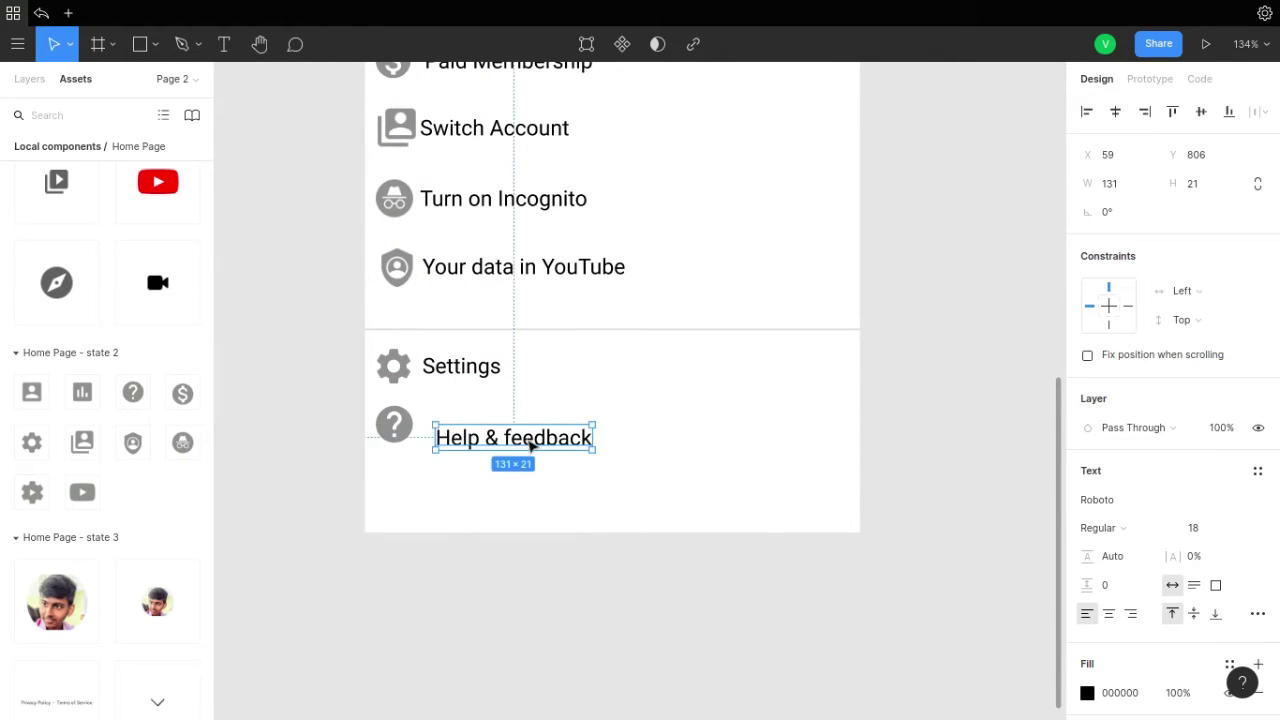
{"action": "left_click_drag", "start_coordinate": [530, 445], "coordinate": [516, 432]}
- Name the Settings group and group the help icon with its Help & feedback label
{"action": "left_click", "coordinate": [380, 348]}
{"action": "left_click", "coordinate": [29, 78]}
{"action": "double_click", "coordinate": [88, 299]}
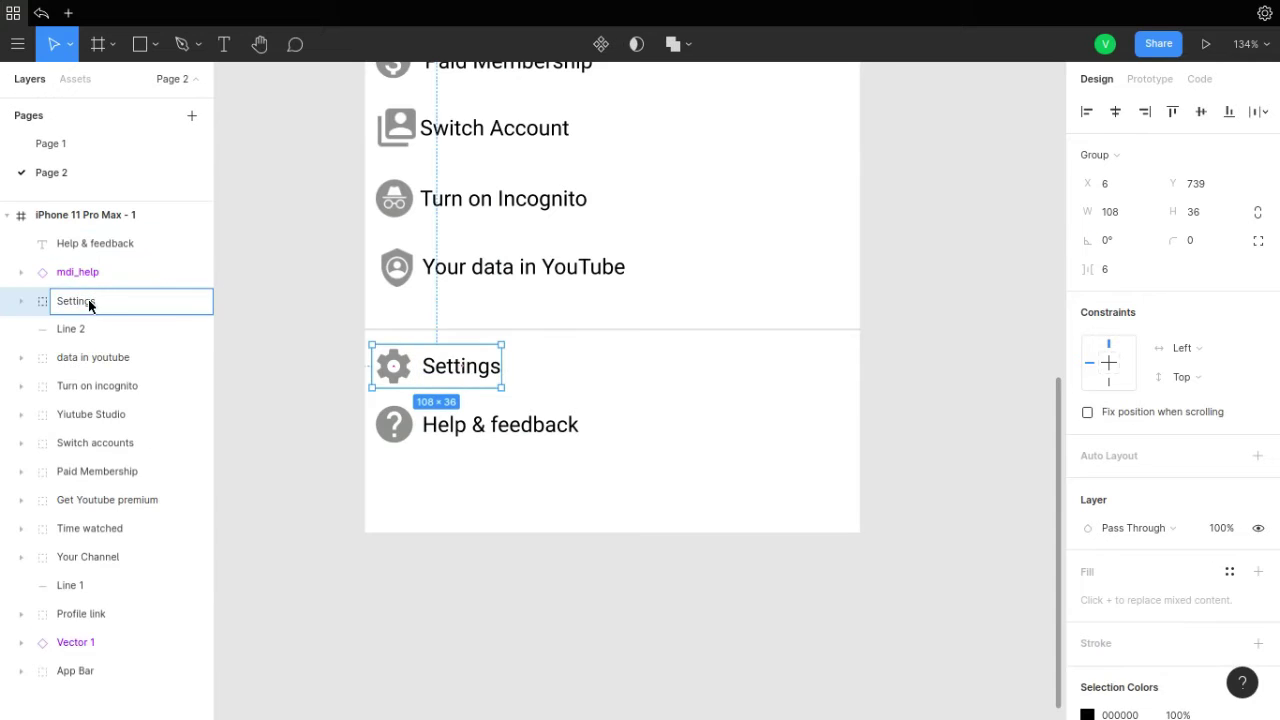
{"action": "left_click", "coordinate": [77, 272]}
{"action": "left_click", "coordinate": [73, 245], "text": "shift"}
{"action": "key", "text": "ctrl+g"}
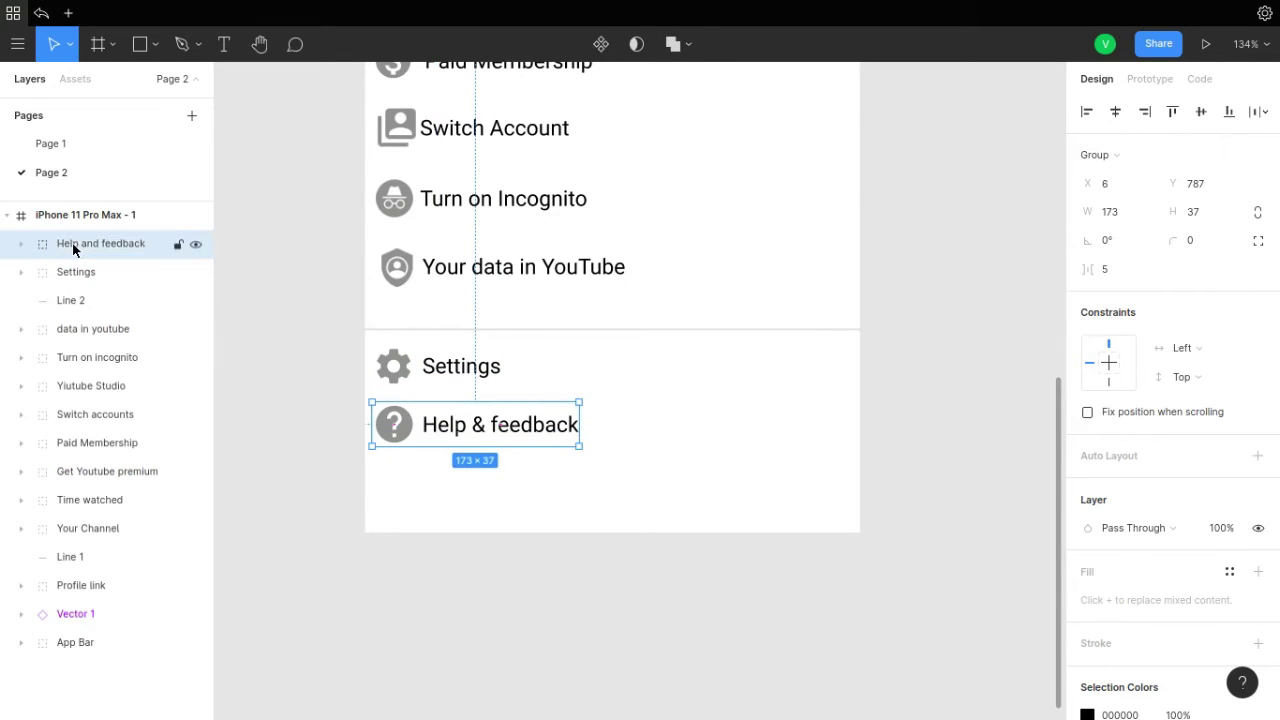
{"action": "key", "text": "Escape"}
- Place the policy footer from Assets and marquee-select all the account menu items
{"action": "left_click", "coordinate": [77, 79]}
{"action": "left_click_drag", "start_coordinate": [57, 603], "coordinate": [608, 511]}
{"action": "scroll", "coordinate": [668, 551], "scroll_direction": "up", "scroll_amount": 5}
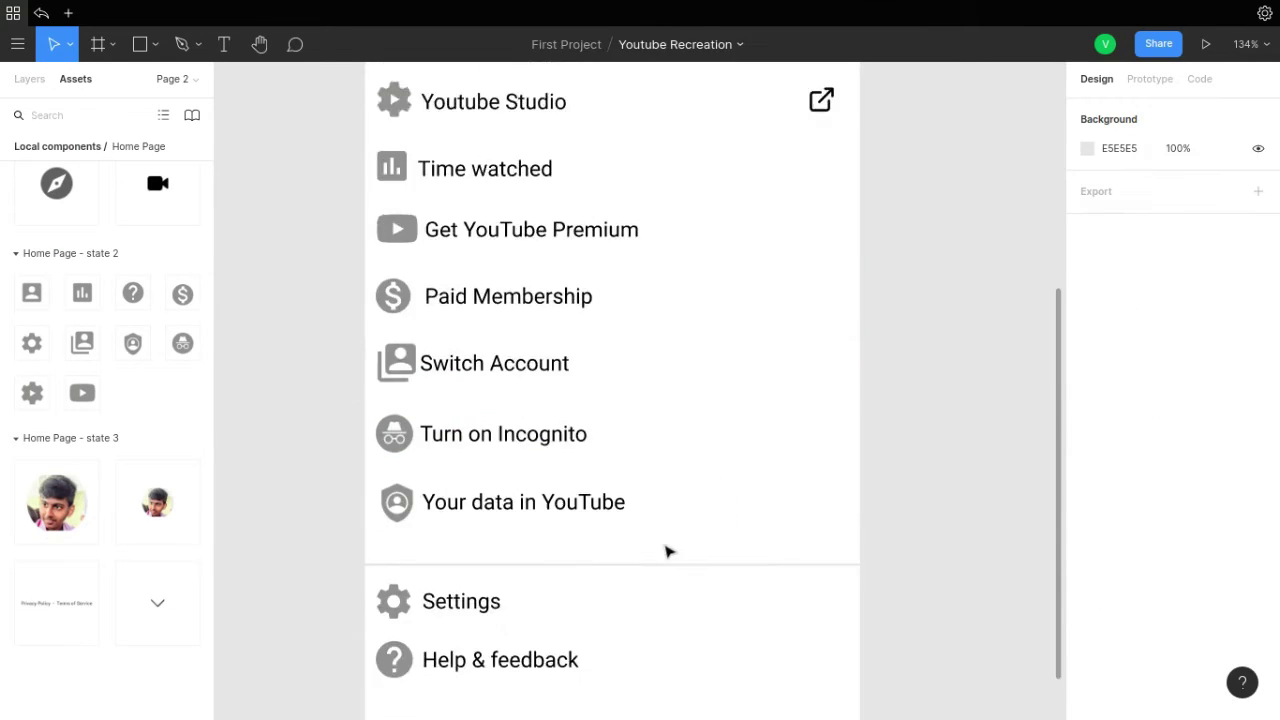
{"action": "key", "text": "shift+1"}
{"action": "left_click_drag", "start_coordinate": [770, 212], "coordinate": [829, 634]}
- Group the whole account menu and name the group 'Hidden data'
{"action": "key", "text": "ctrl+g"}
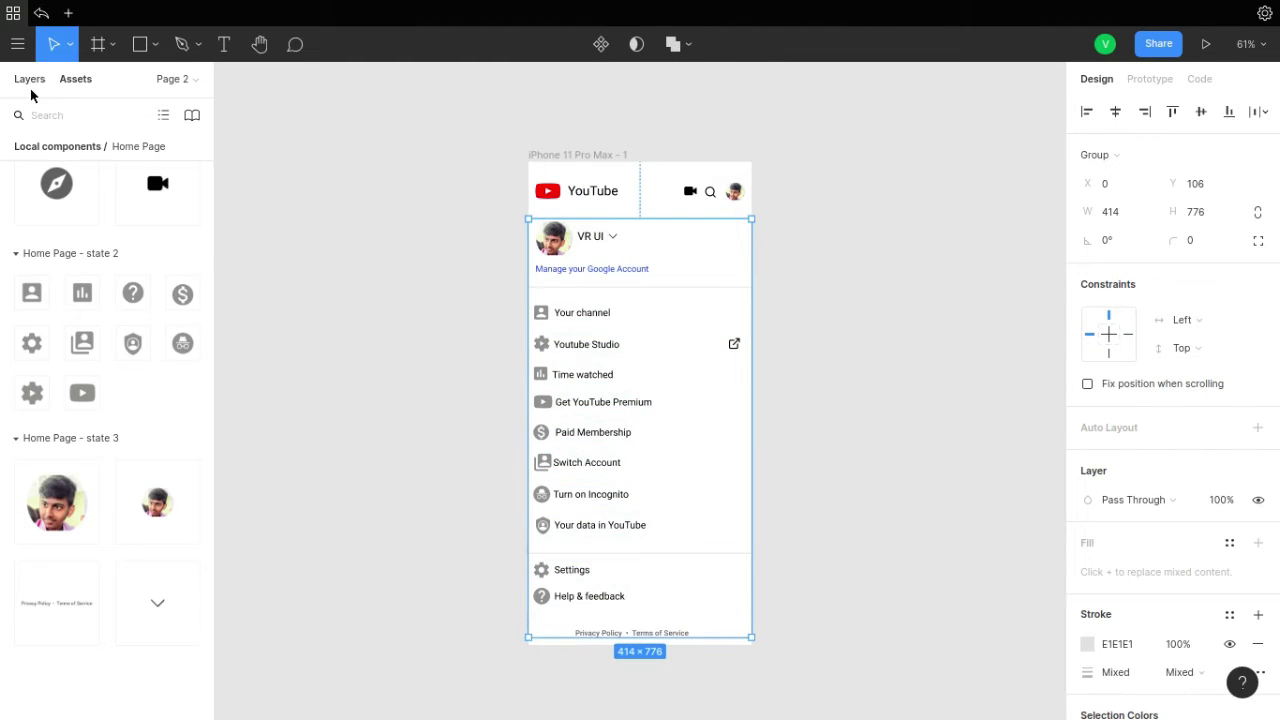
{"action": "left_click", "coordinate": [31, 82]}
{"action": "double_click", "coordinate": [113, 249]}
{"action": "left_click", "coordinate": [337, 357]}
{"action": "left_click", "coordinate": [640, 440]}
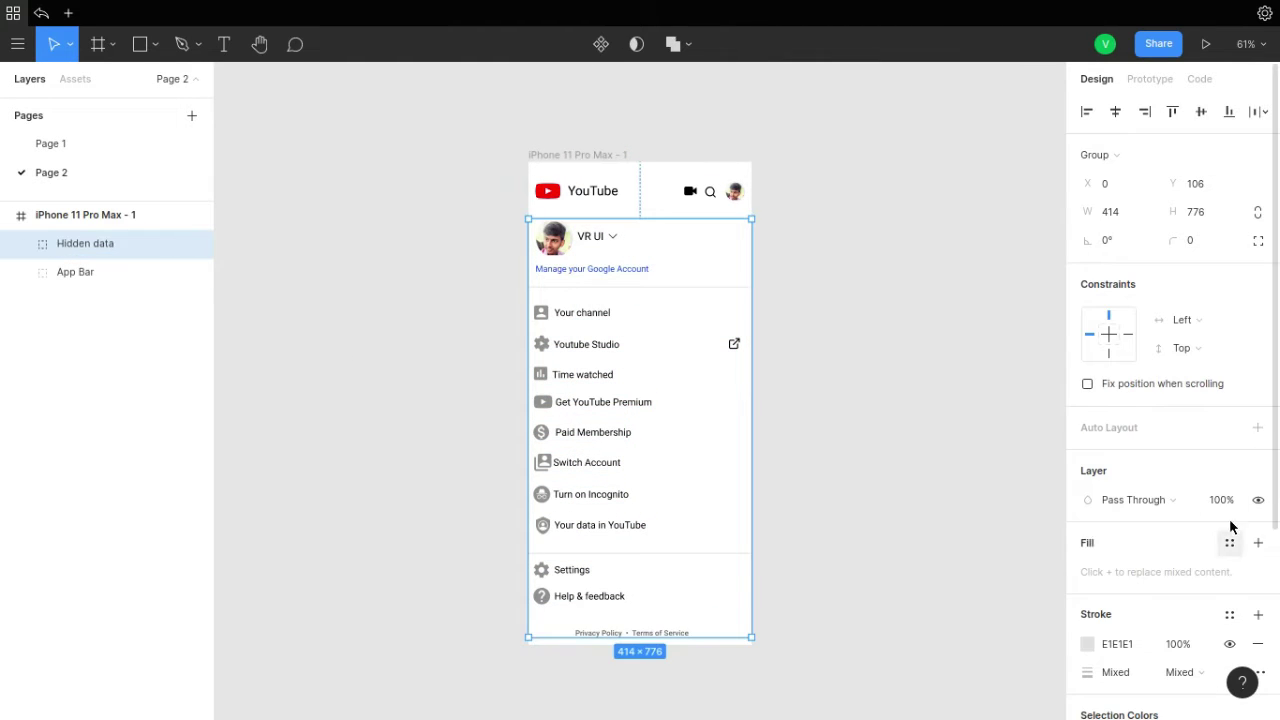
{"action": "left_click", "coordinate": [494, 248]}
- Draw a rectangle covering the menu area and give it a white fill
{"action": "mouse_move", "coordinate": [523, 214]}
{"action": "left_mouse_down"}
{"action": "mouse_move", "coordinate": [646, 650]}
{"action": "mouse_move", "coordinate": [752, 645]}
{"action": "left_mouse_up"}
{"action": "left_click", "coordinate": [1087, 500]}
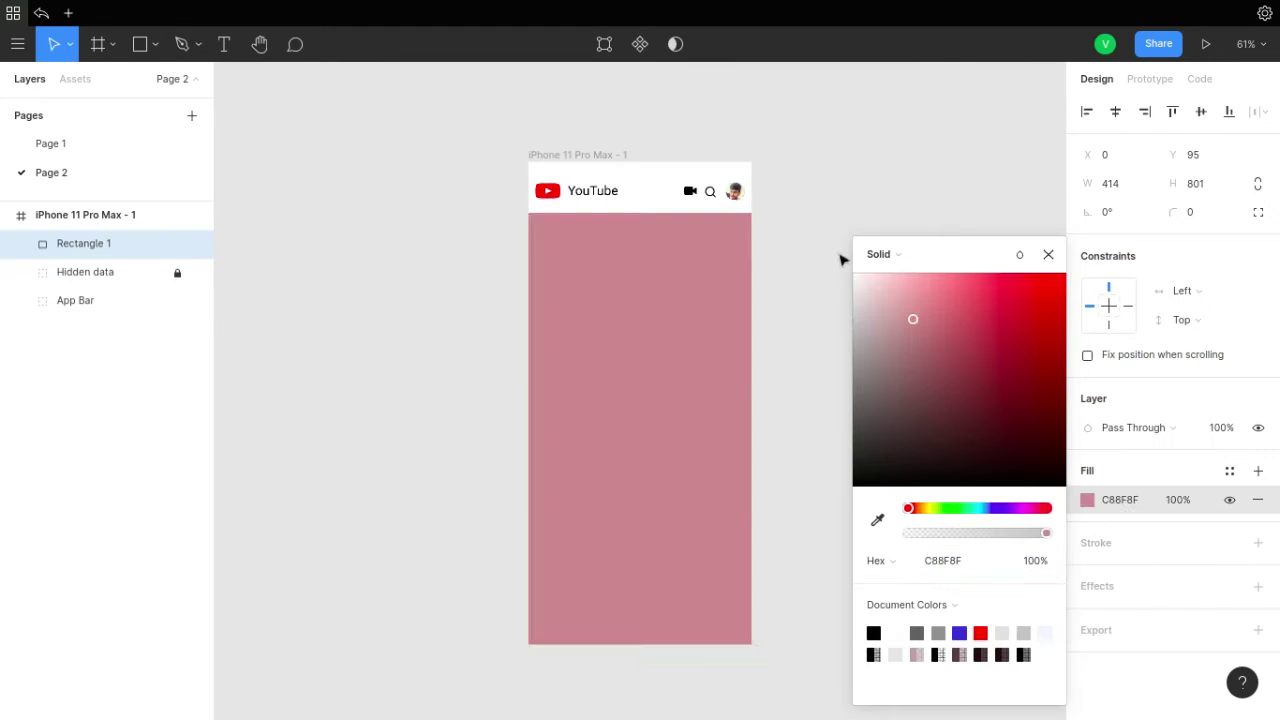
{"action": "left_click_drag", "start_coordinate": [911, 320], "coordinate": [854, 220]}
{"action": "key", "text": "Escape"}
- Add a drop shadow to the rectangle, hide its stroke, and enter shadow value 4
{"action": "left_click", "coordinate": [1117, 590]}
{"action": "left_click", "coordinate": [1086, 611]}
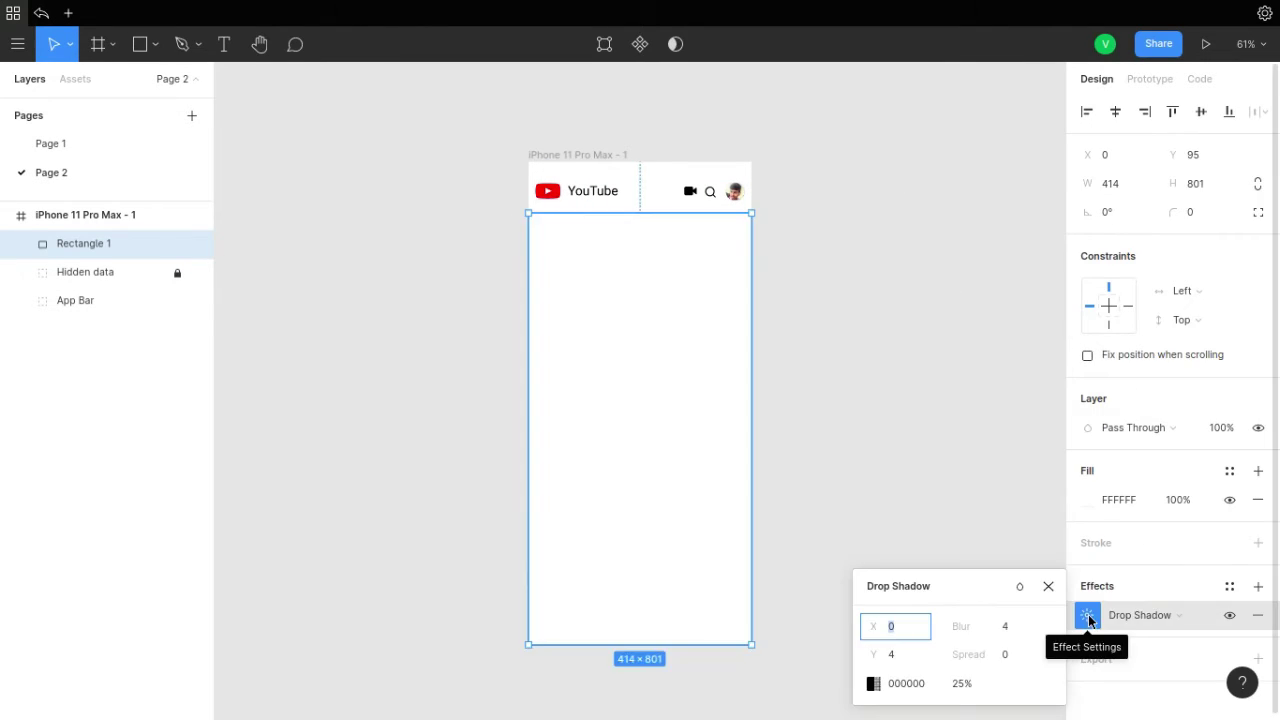
{"action": "left_click", "coordinate": [1096, 543]}
{"action": "left_click", "coordinate": [1230, 572]}
{"action": "scroll", "coordinate": [1102, 600], "scroll_direction": "down", "scroll_amount": 1}
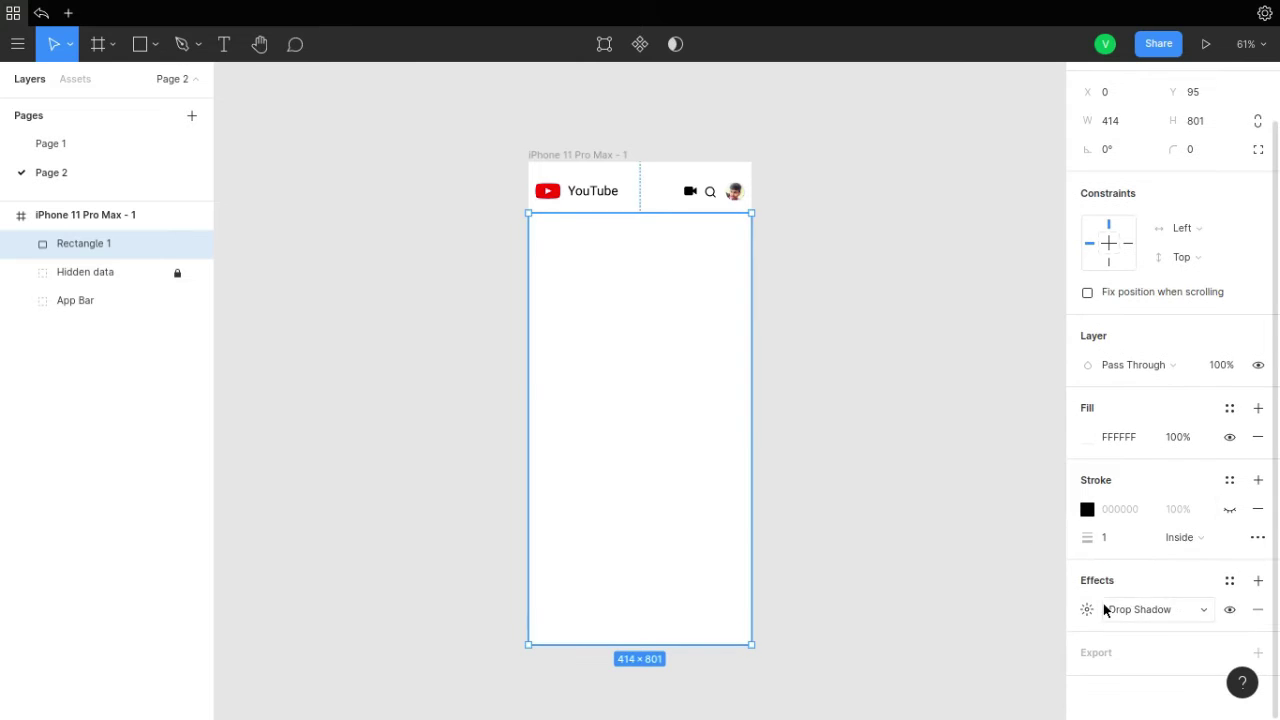
{"action": "left_click", "coordinate": [1088, 609]}
{"action": "type", "text": "4"}
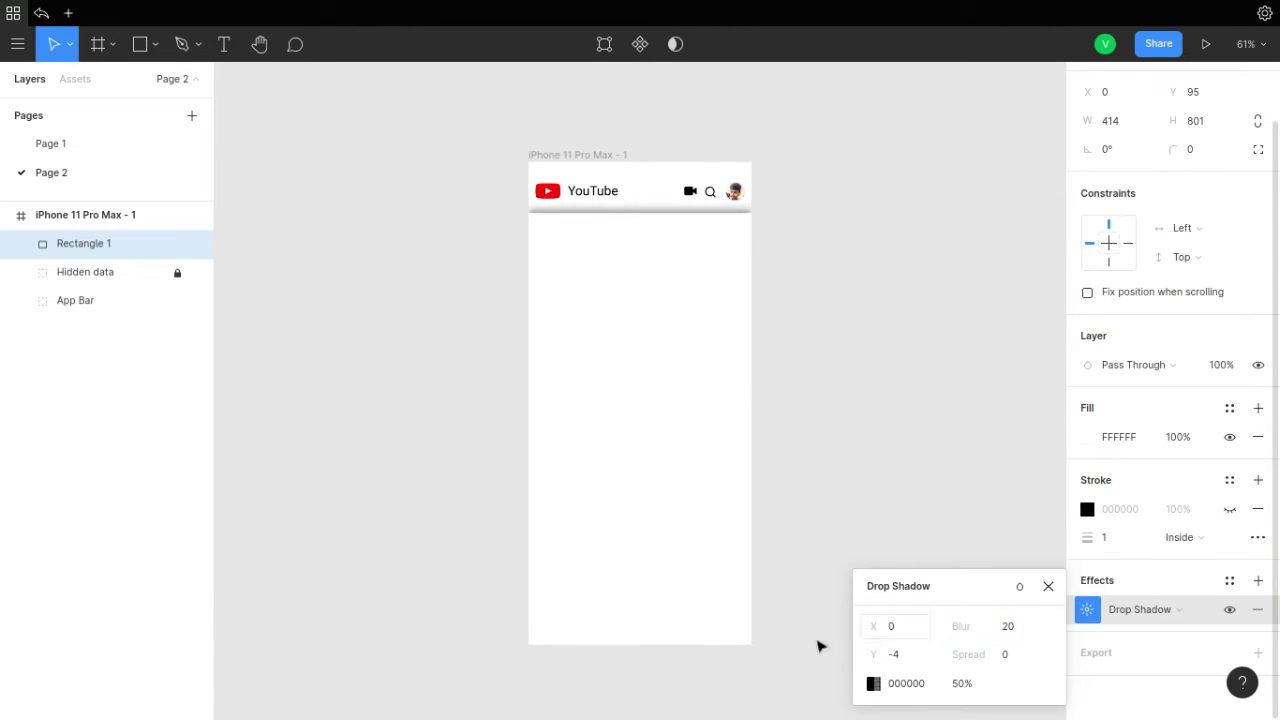
{"action": "key", "text": "Escape"}
{"action": "key", "text": "Escape"}
- Increase the rectangle's drop shadow blur for a softer shadow
{"action": "left_click", "coordinate": [726, 316]}
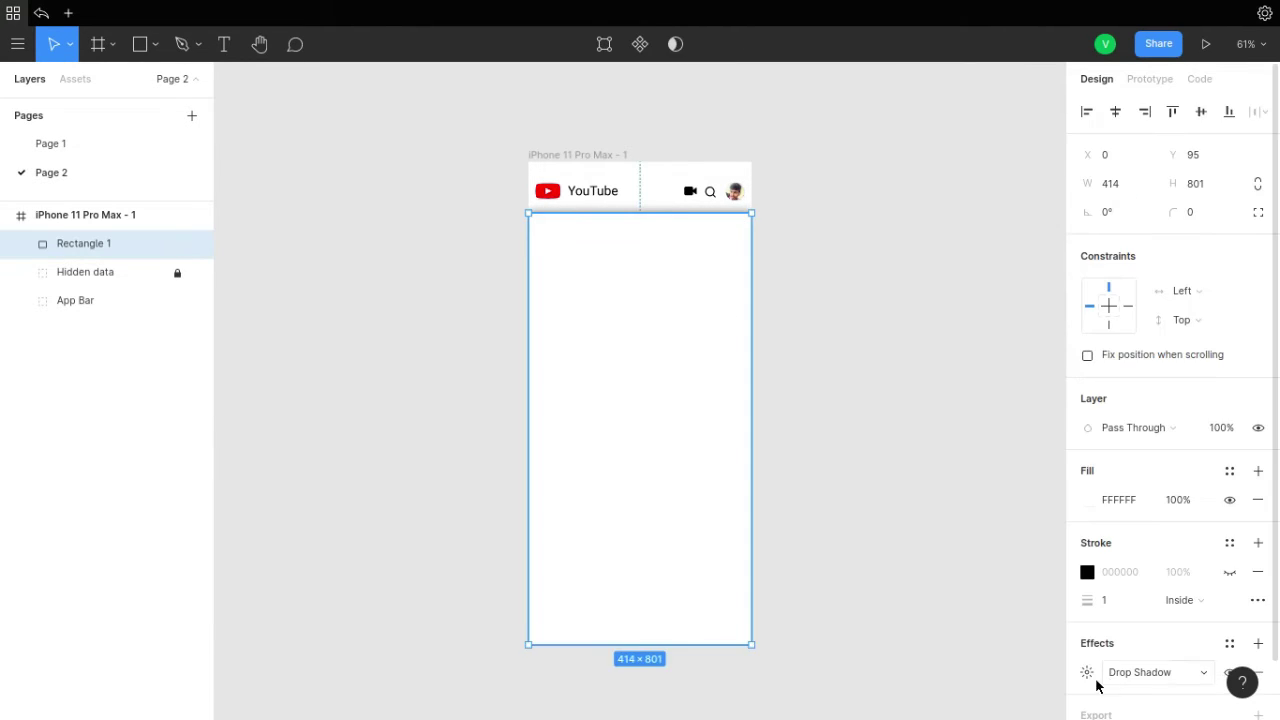
{"action": "left_click", "coordinate": [1087, 672]}
{"action": "left_click_drag", "start_coordinate": [967, 628], "coordinate": [1073, 628]}
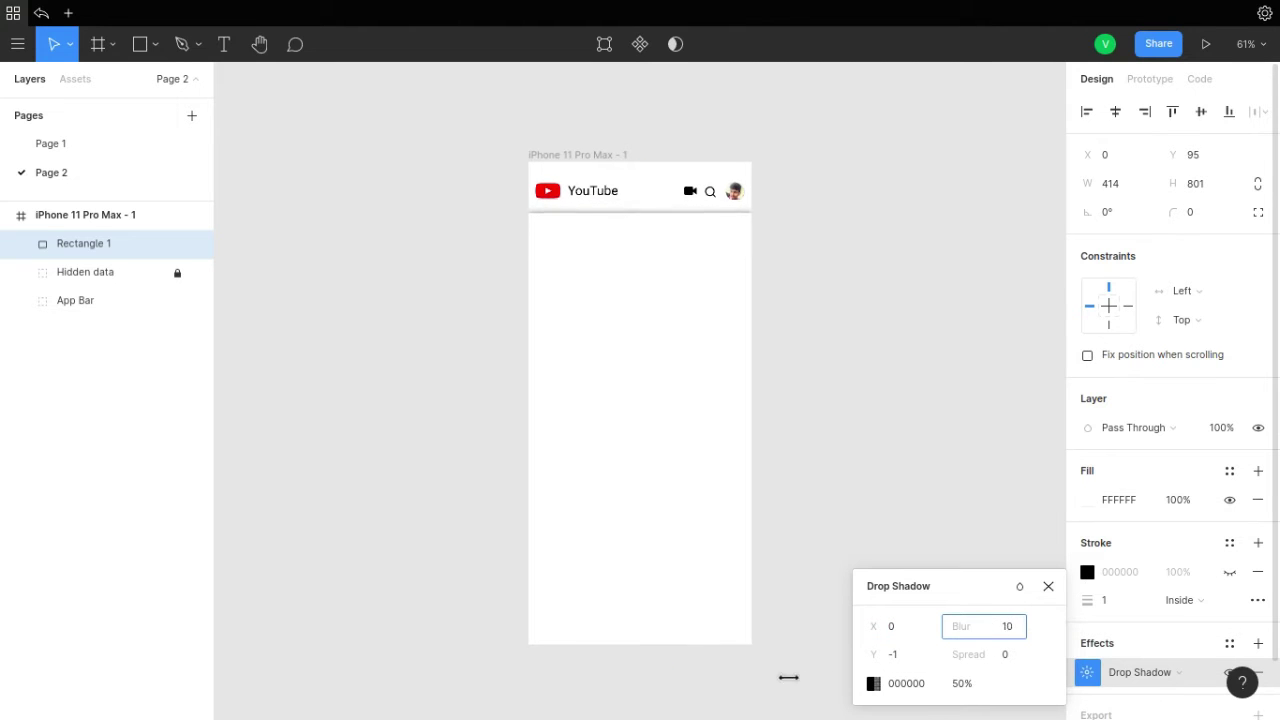
{"action": "key", "text": "Escape"}
{"action": "key", "text": "Escape"}
- Place the Google Ads card and the Bhai Ka Surprise Visit card in the phone frame
{"action": "left_click", "coordinate": [75, 78]}
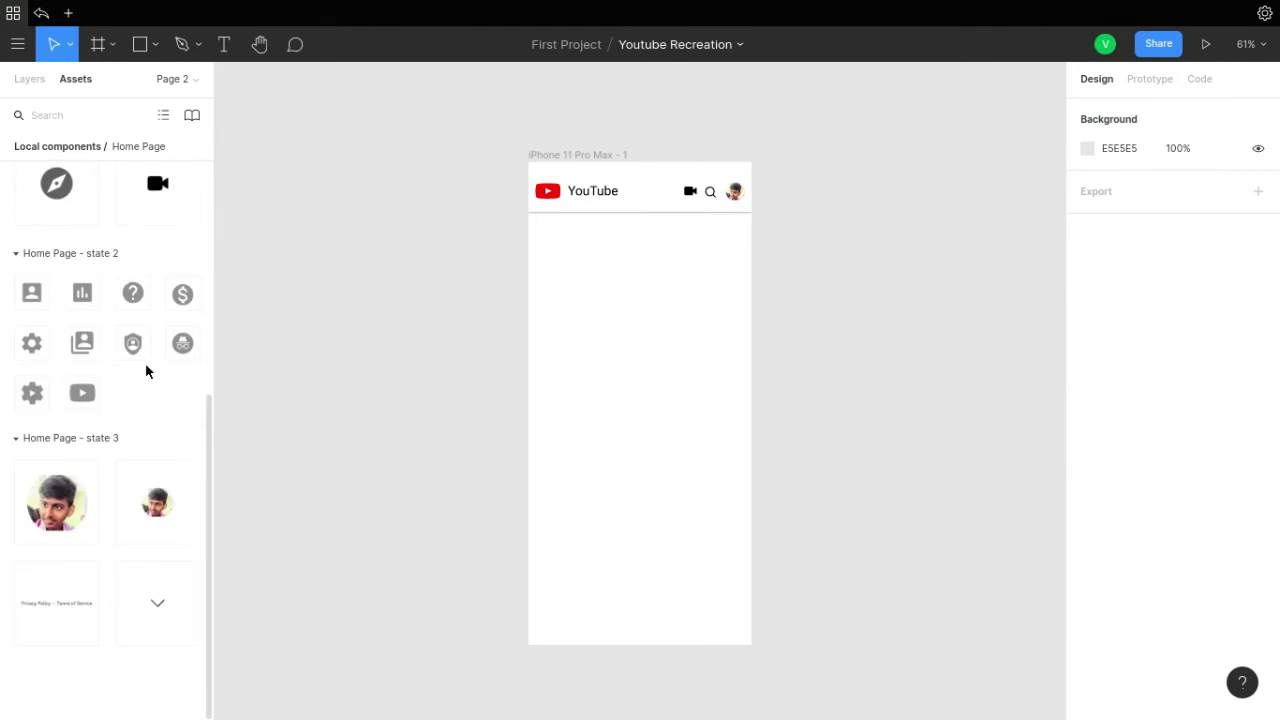
{"action": "left_click_drag", "start_coordinate": [56, 235], "coordinate": [630, 300]}
{"action": "left_click_drag", "start_coordinate": [56, 340], "coordinate": [607, 493]}
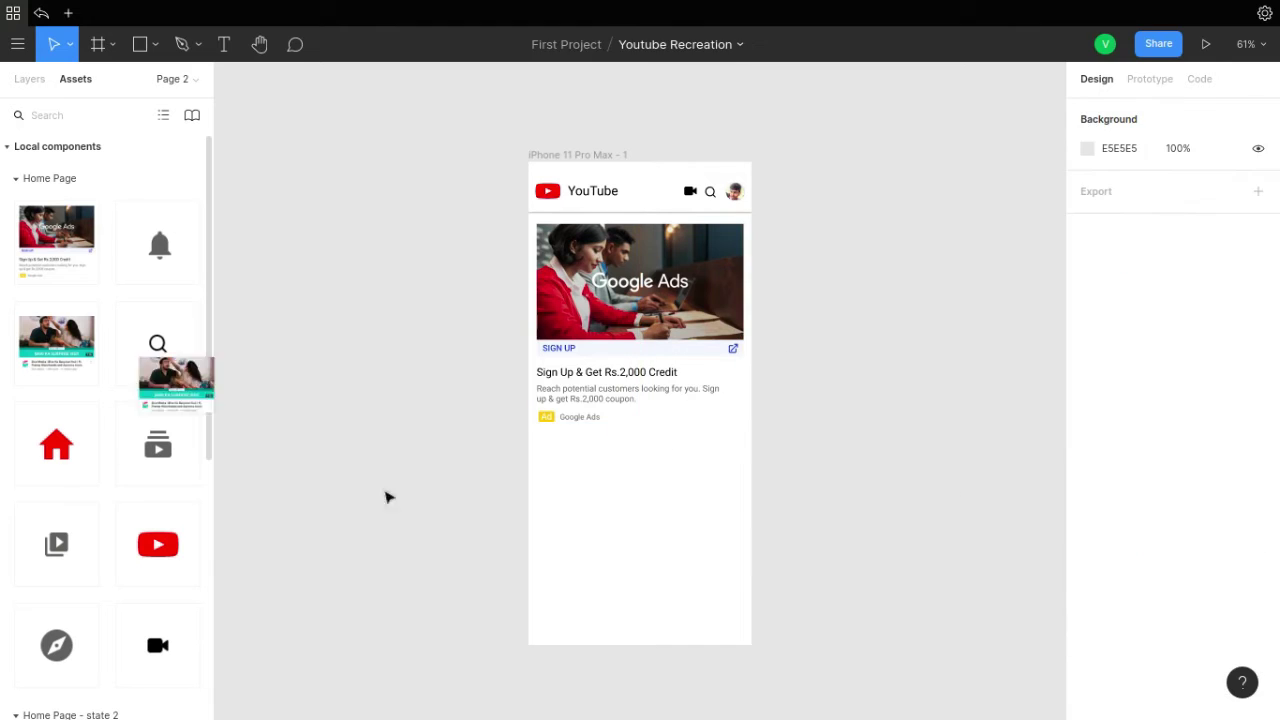
{"action": "scroll", "coordinate": [771, 514], "scroll_direction": "up", "scroll_amount": 5}
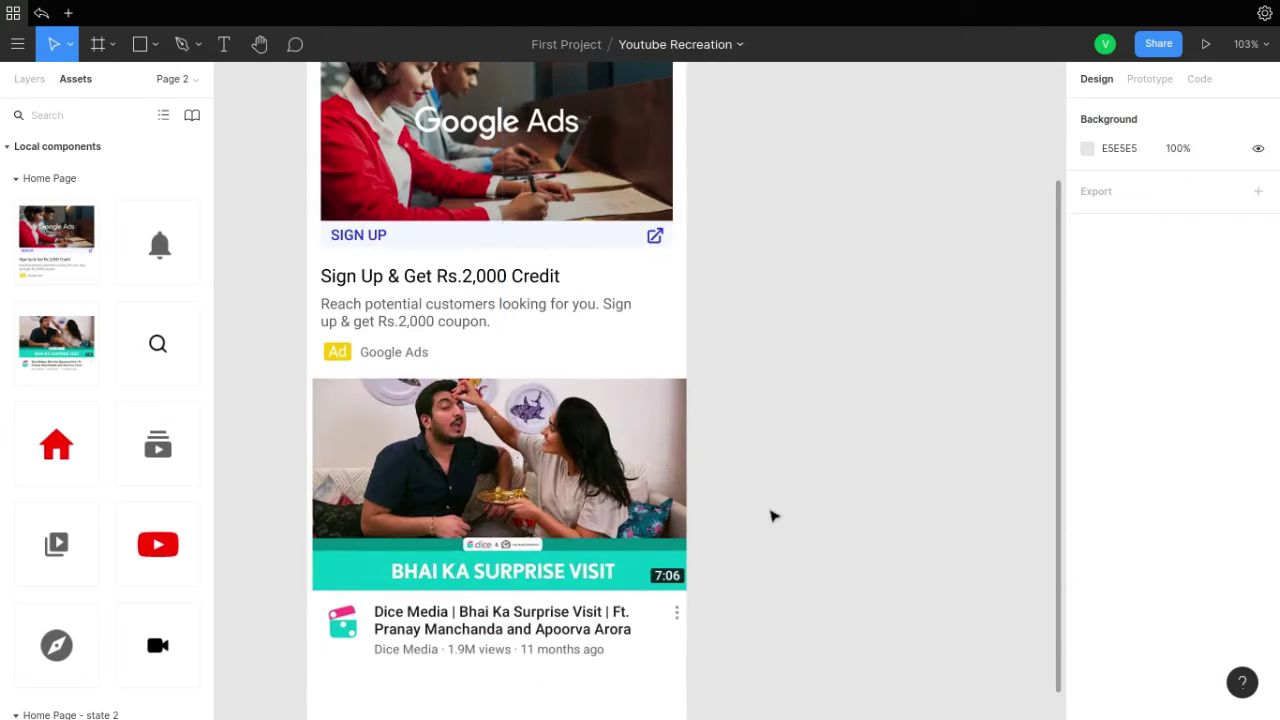
{"action": "left_click", "coordinate": [735, 676]}
{"action": "scroll", "coordinate": [735, 676], "scroll_direction": "down", "scroll_amount": 3}
- Draw the grey nav bar rectangle below the phone screen, under the house icon
{"action": "left_click_drag", "start_coordinate": [343, 459], "coordinate": [727, 509]}
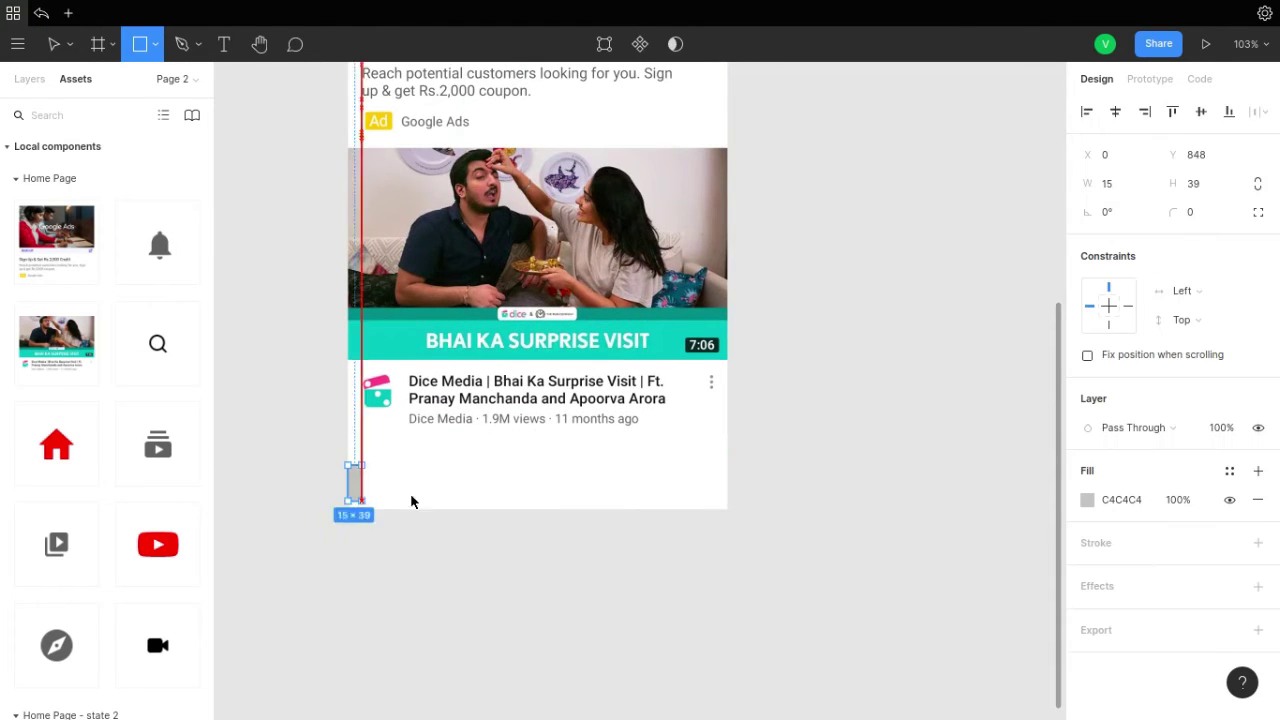
{"action": "left_click_drag", "start_coordinate": [566, 511], "coordinate": [591, 676]}
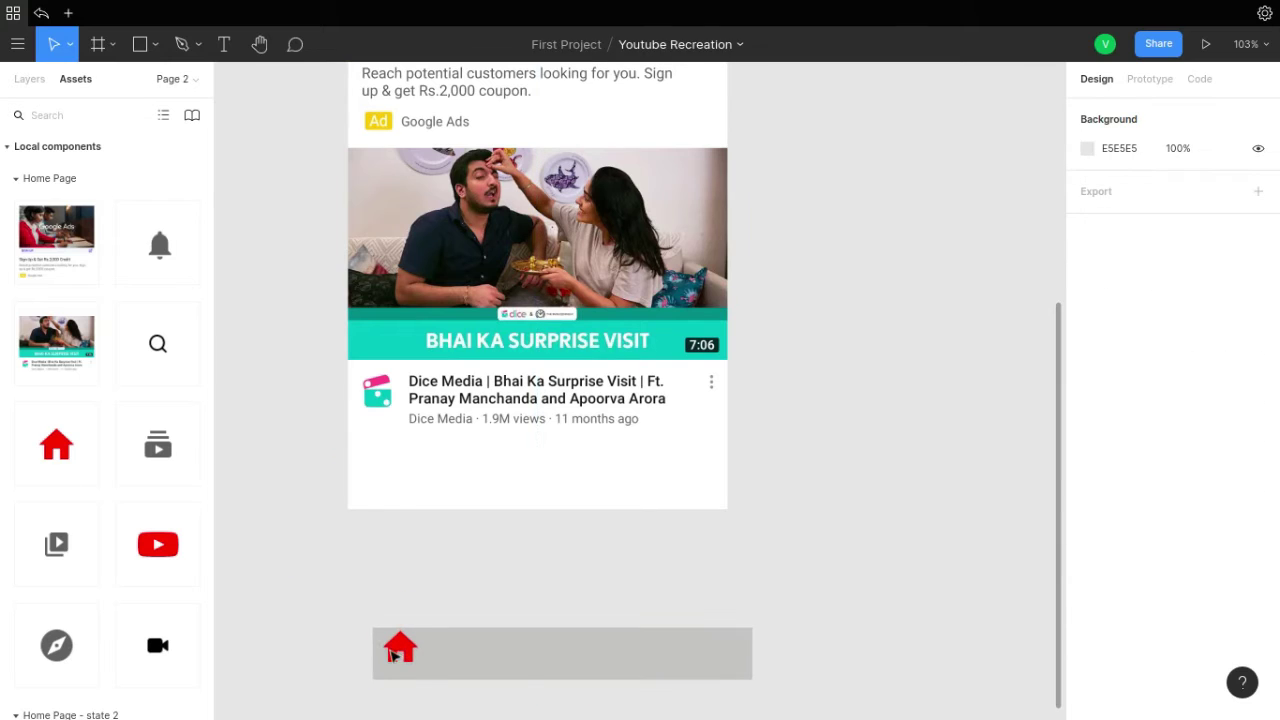
{"action": "left_click", "coordinate": [393, 655]}
{"action": "left_click", "coordinate": [403, 676]}
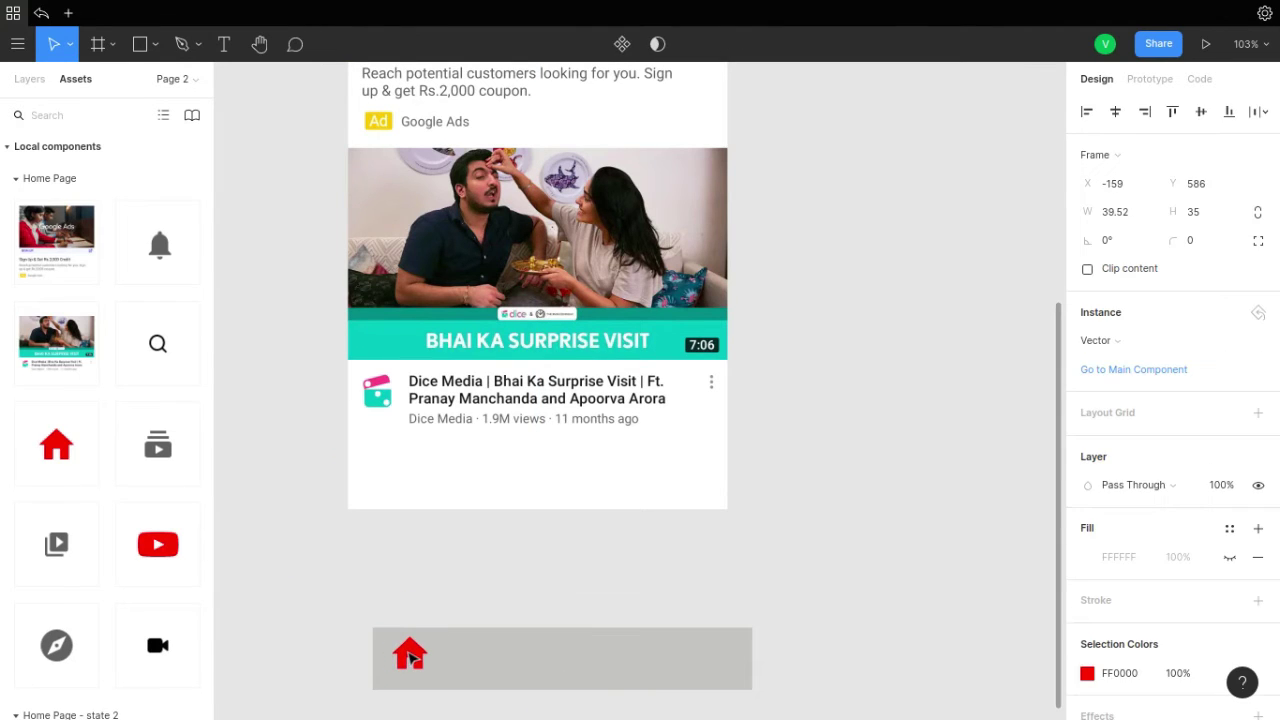
{"action": "scroll", "coordinate": [440, 515], "scroll_direction": "up", "scroll_amount": 5}
{"action": "scroll", "coordinate": [523, 626], "scroll_direction": "down", "scroll_amount": 3}
- Add a red (FF0000) 'Home' label under the house icon
{"action": "left_click", "coordinate": [503, 581]}
{"action": "type", "text": "Home"}
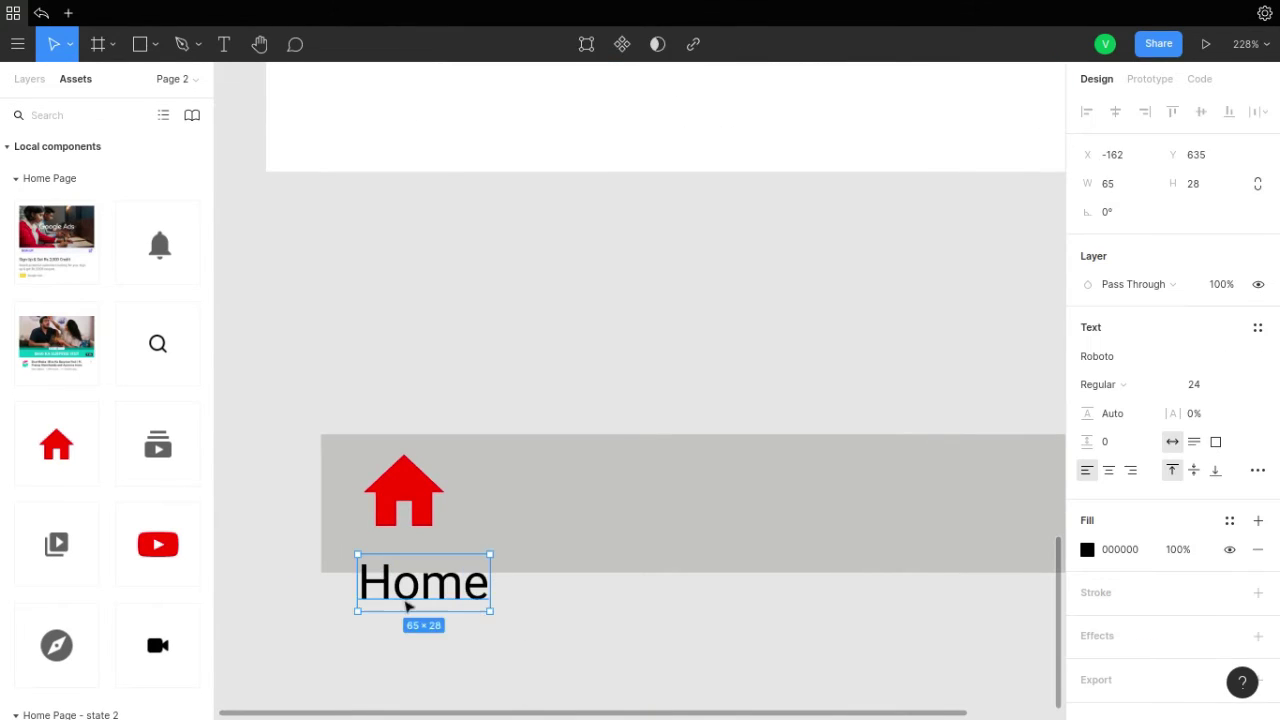
{"action": "left_click", "coordinate": [1087, 549]}
{"action": "type", "text": "FF0000"}
{"action": "key", "text": "Return"}
{"action": "left_click", "coordinate": [405, 492]}
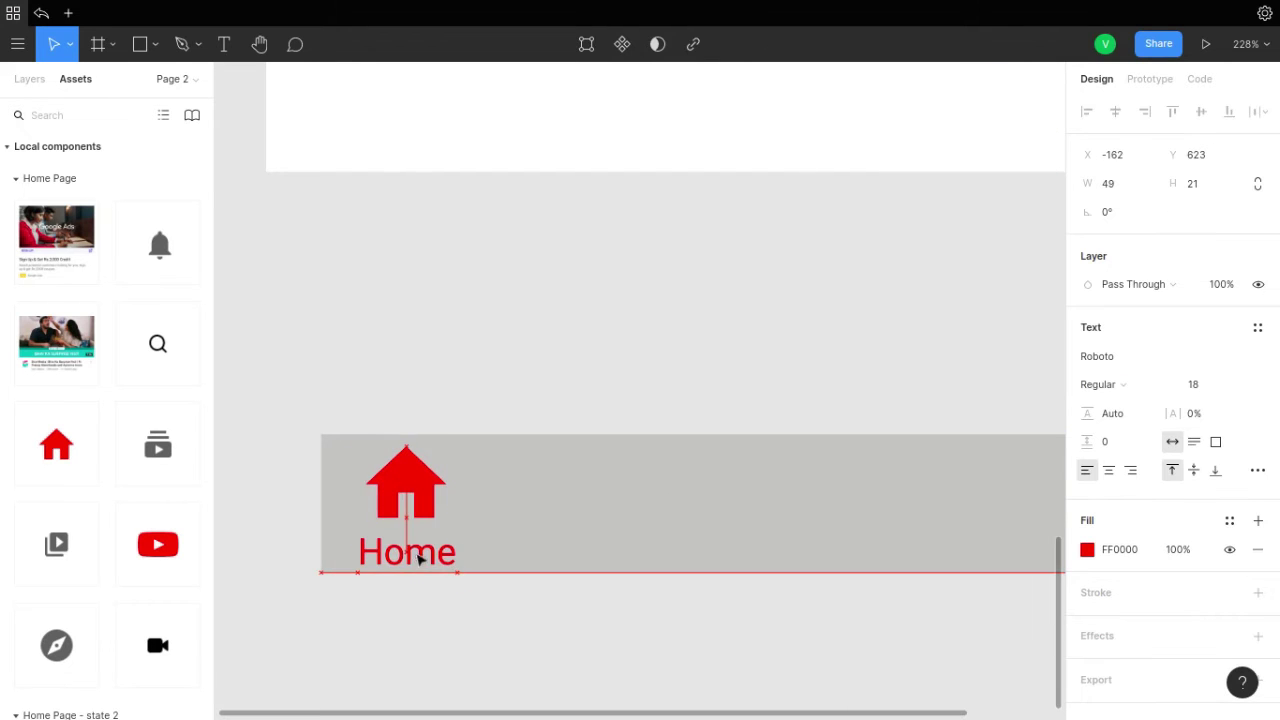
{"action": "left_click_drag", "start_coordinate": [406, 578], "coordinate": [406, 547]}
{"action": "left_click", "coordinate": [745, 657]}
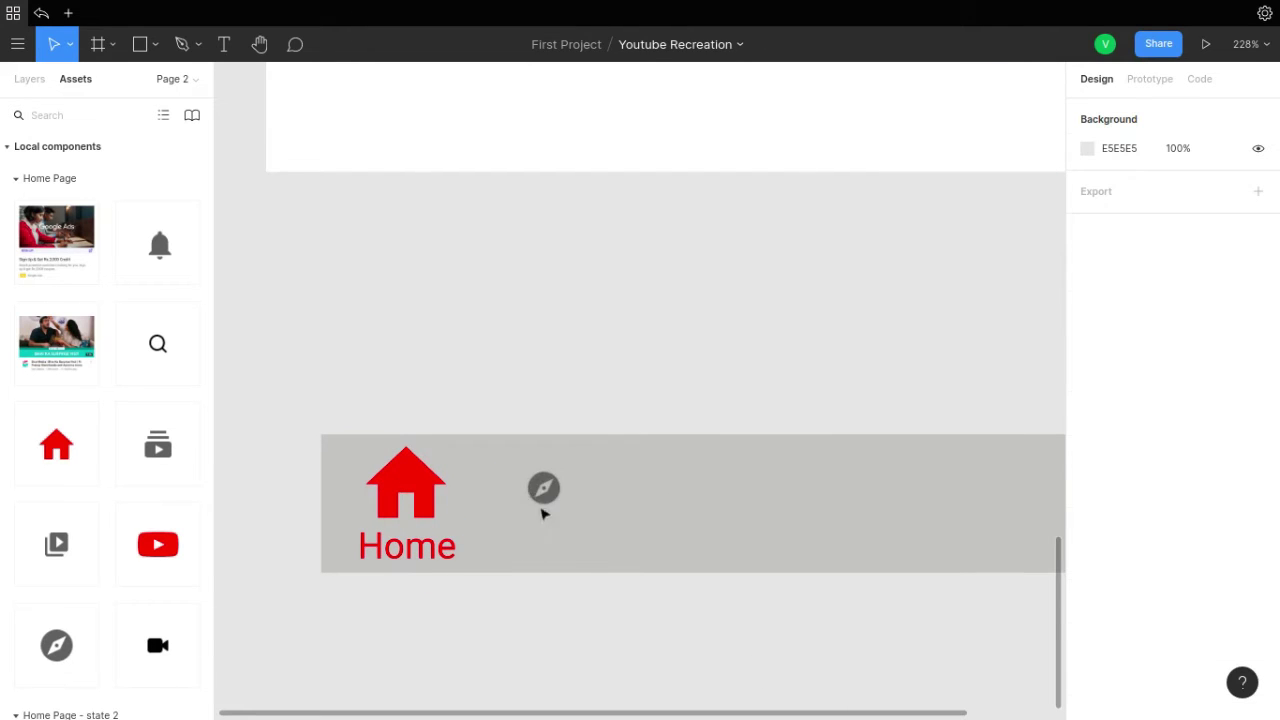
- Add the compass icon with an 'Explore' label beneath it
{"action": "left_click_drag", "start_coordinate": [56, 645], "coordinate": [555, 490]}
{"action": "left_click", "coordinate": [640, 623]}
{"action": "key", "text": "t"}
{"action": "left_click", "coordinate": [656, 623]}
{"action": "type", "text": "Explore"}
{"action": "key", "text": "Escape"}
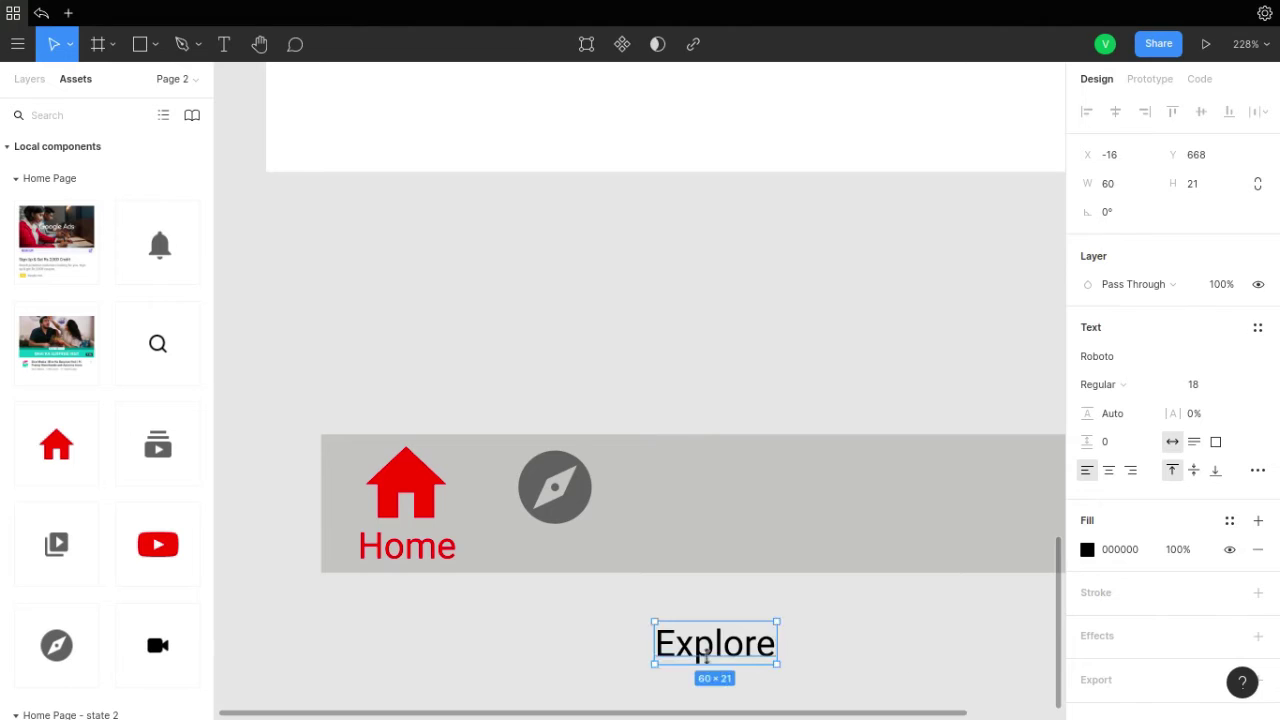
{"action": "left_click_drag", "start_coordinate": [715, 643], "coordinate": [565, 545]}
{"action": "left_click", "coordinate": [1087, 549]}
{"action": "left_click", "coordinate": [806, 631]}
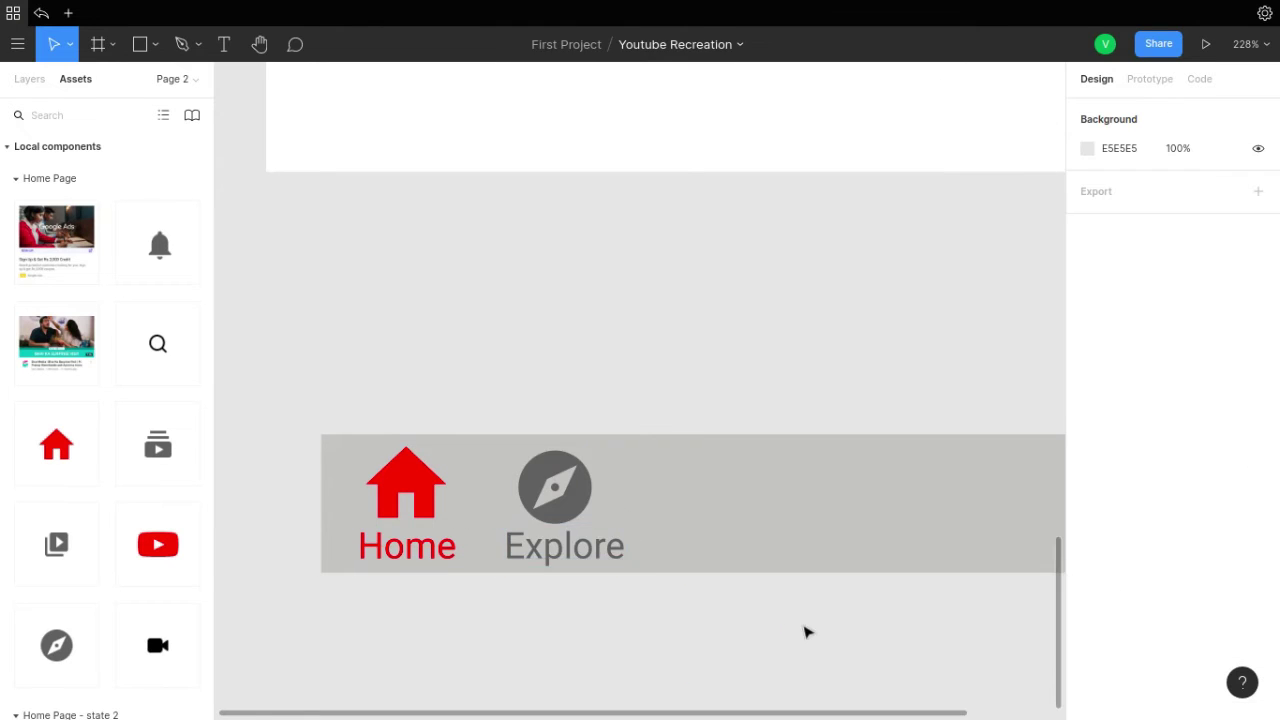
{"action": "scroll", "coordinate": [806, 631], "scroll_direction": "right", "scroll_amount": 3}
- Add the subscriptions icon with a grey 'Subscriptions' label beside Explore
{"action": "left_click_drag", "start_coordinate": [158, 444], "coordinate": [555, 497]}
{"action": "key", "text": "t"}
{"action": "left_click", "coordinate": [610, 616]}
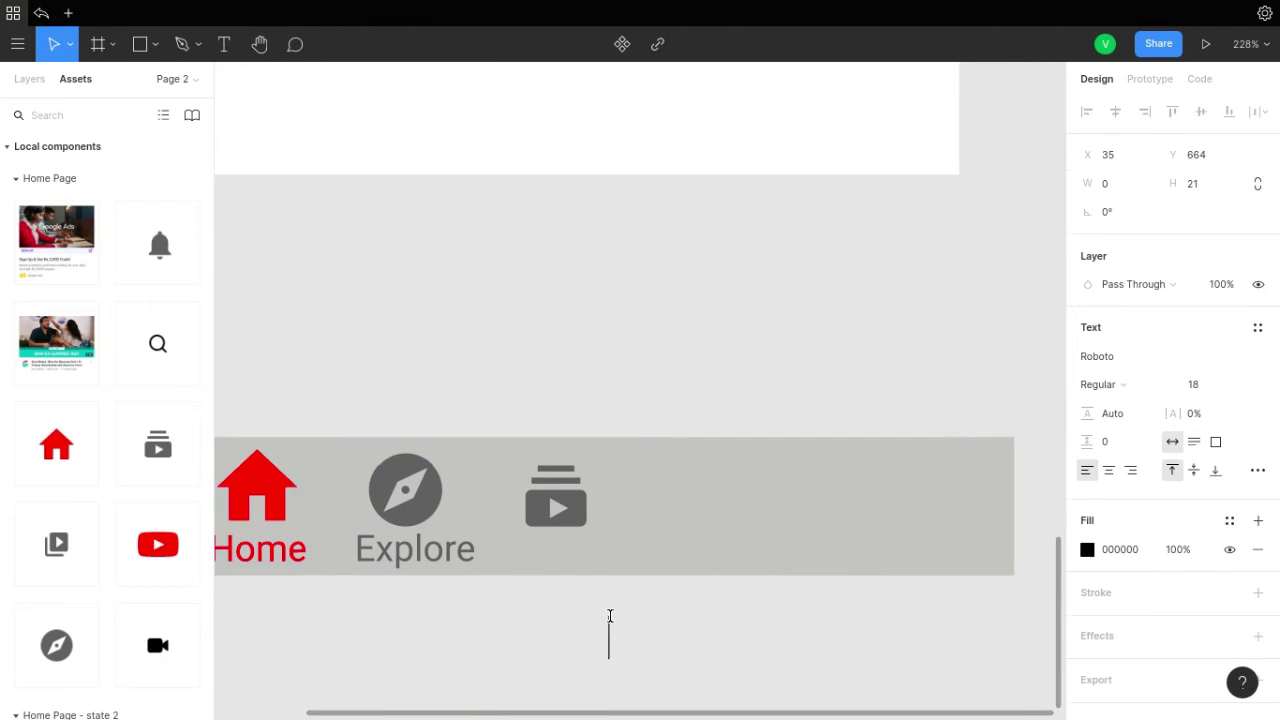
{"action": "type", "text": "Subscripo"}
{"action": "left_click_drag", "start_coordinate": [612, 628], "coordinate": [507, 538]}
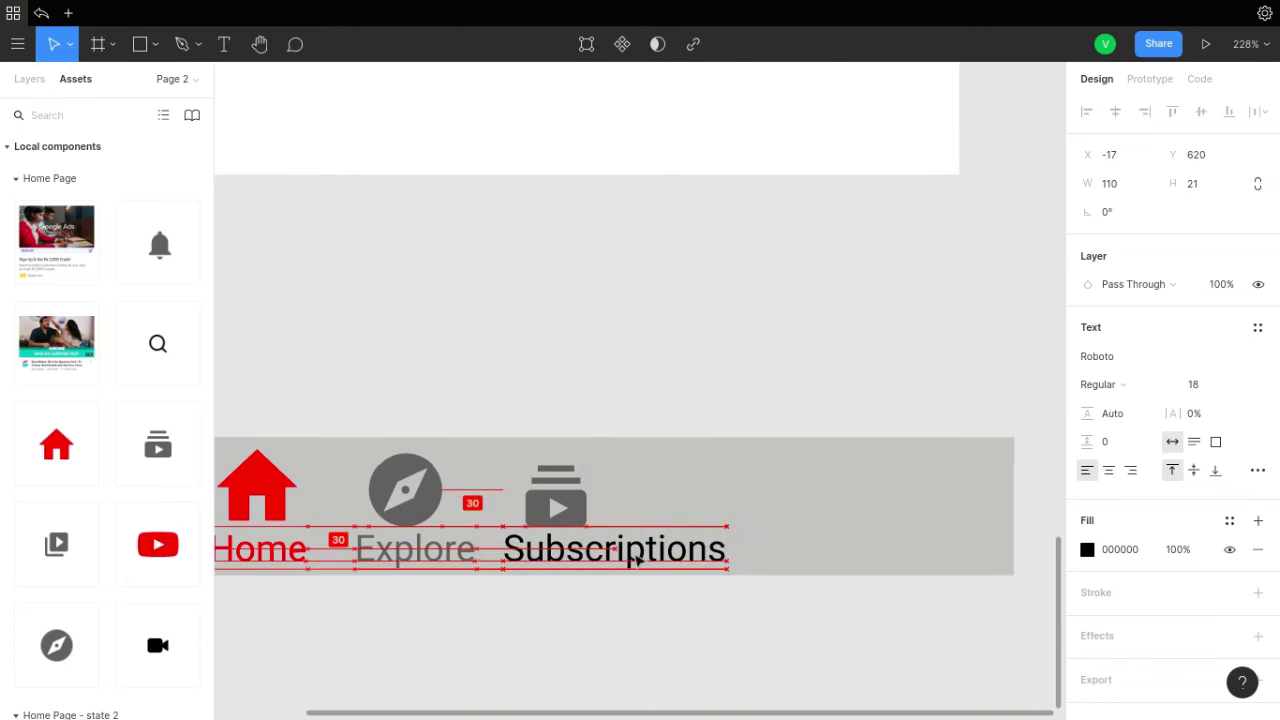
{"action": "left_click_drag", "start_coordinate": [574, 500], "coordinate": [642, 500]}
{"action": "left_click", "coordinate": [763, 660]}
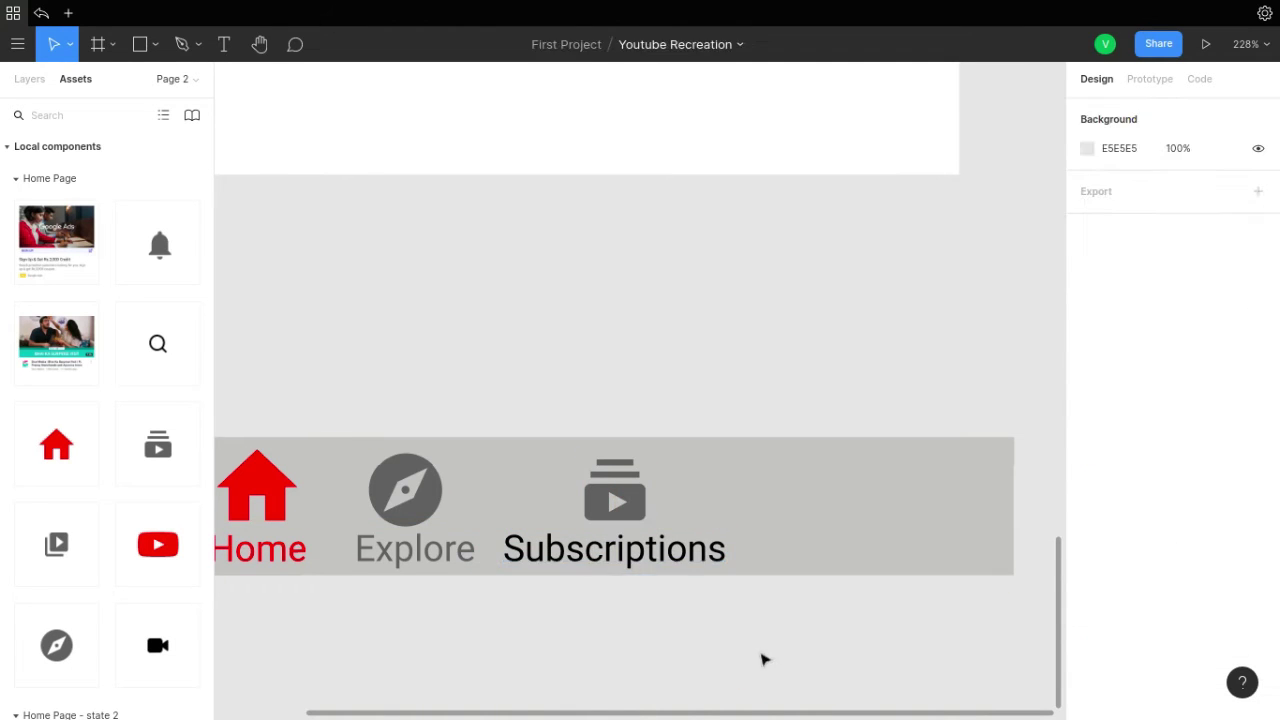
{"action": "left_click", "coordinate": [614, 548]}
{"action": "key", "text": "i"}
{"action": "left_click", "coordinate": [666, 551]}
{"action": "key", "text": "Escape"}
{"action": "left_click_drag", "start_coordinate": [618, 573], "coordinate": [622, 556]}
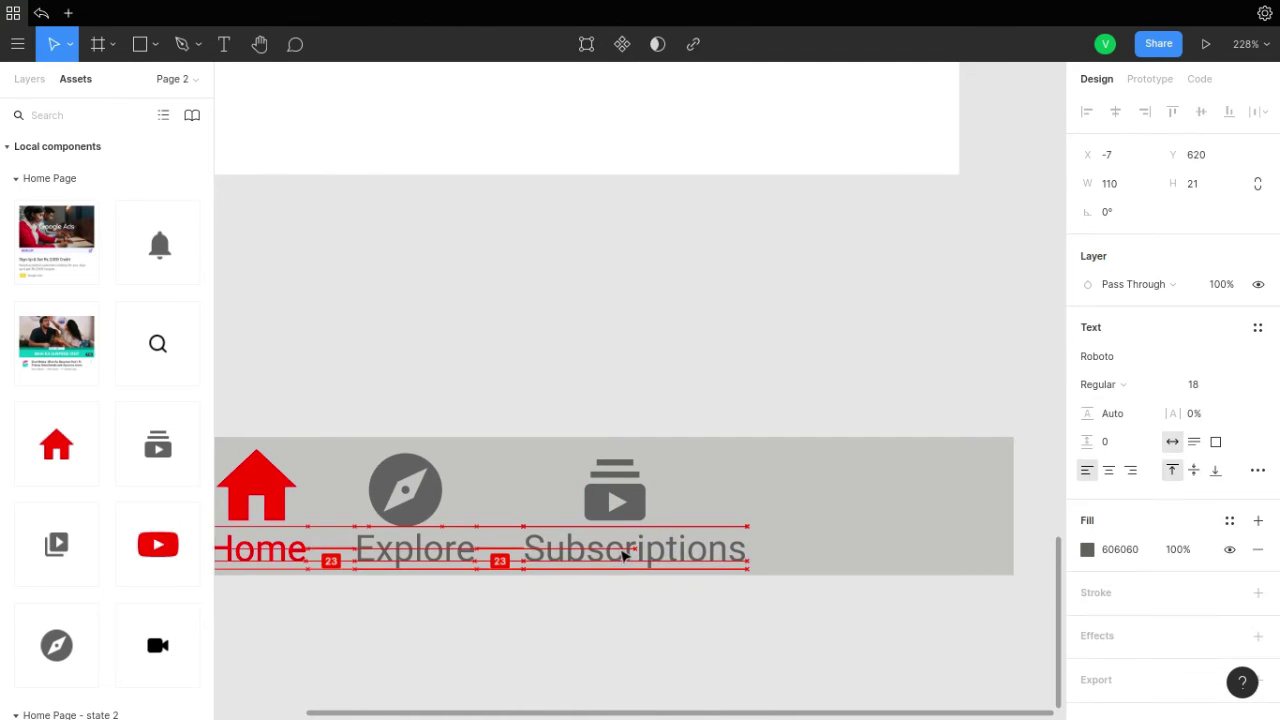
{"action": "left_click", "coordinate": [677, 637]}
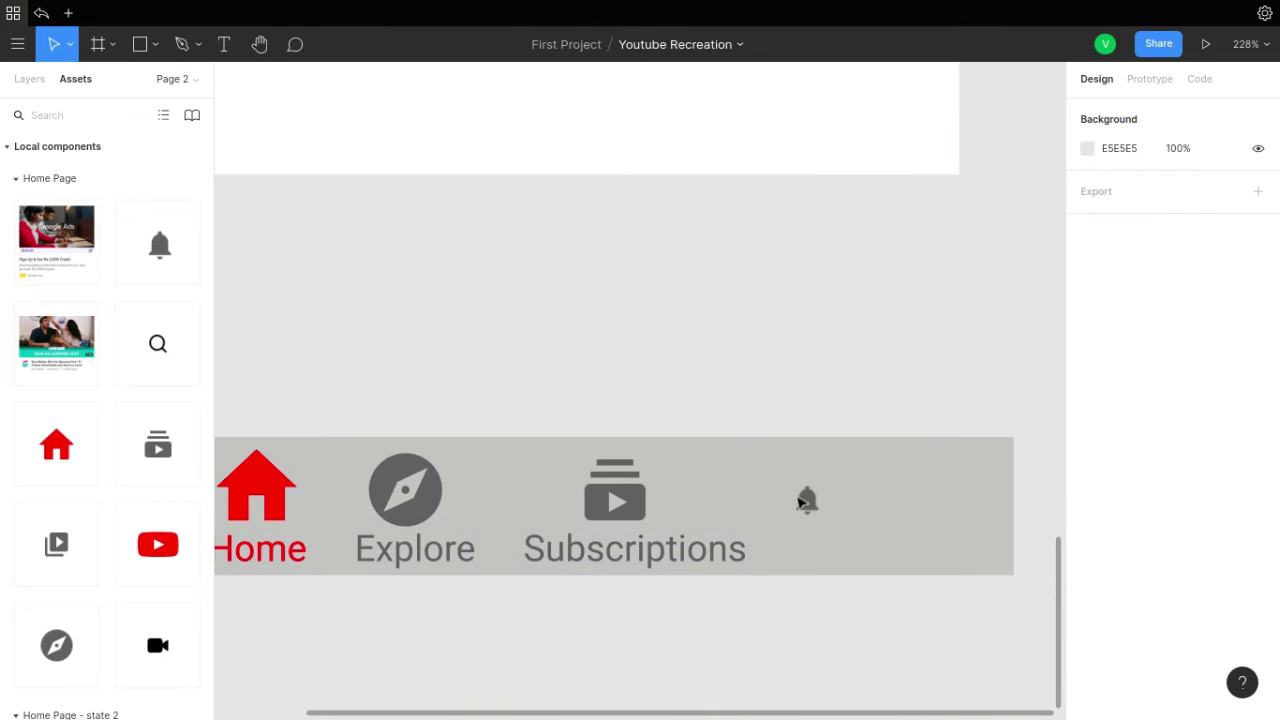
- Add the bell icon with a 'Notifications' label beneath it
{"action": "left_click_drag", "start_coordinate": [158, 245], "coordinate": [812, 494]}
{"action": "left_click", "coordinate": [831, 597]}
{"action": "key", "text": "t"}
{"action": "left_click", "coordinate": [797, 642]}
{"action": "type", "text": "Notifications"}
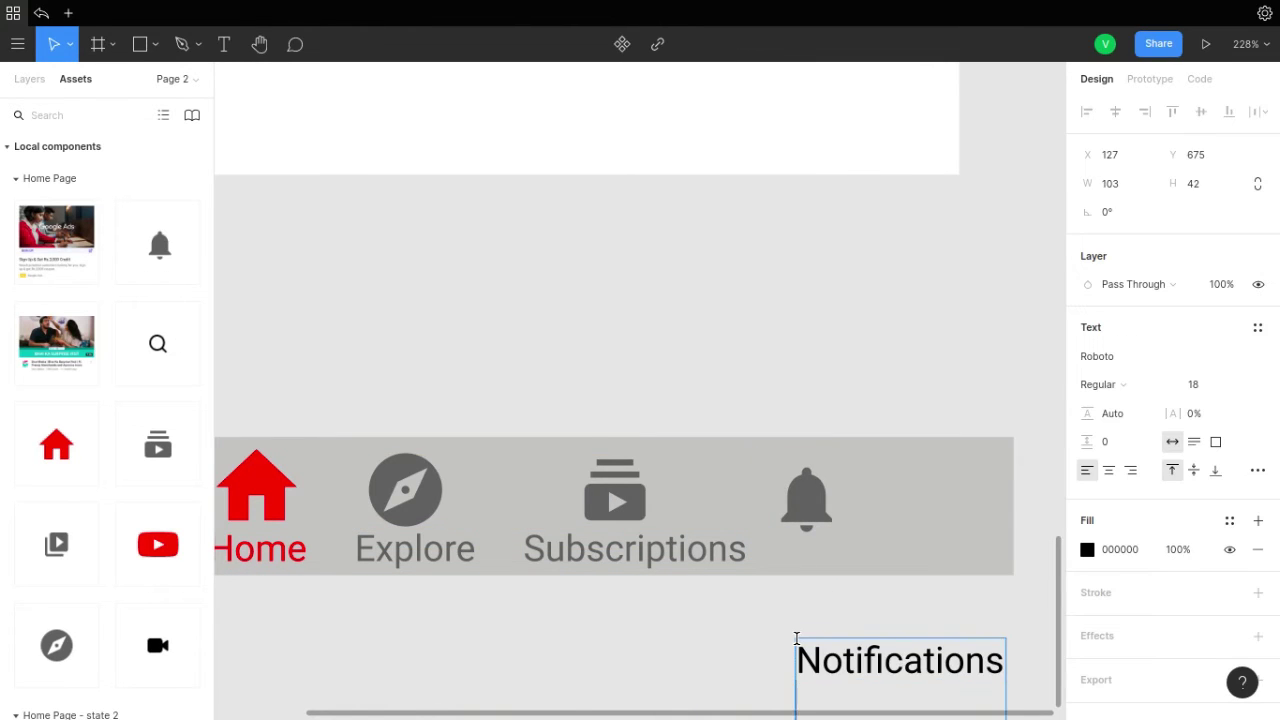
{"action": "key", "text": "Escape"}
{"action": "left_click_drag", "start_coordinate": [826, 650], "coordinate": [796, 543]}
- Set the Explore and Subscriptions labels to font size 16
{"action": "left_click", "coordinate": [415, 548]}
{"action": "left_click", "coordinate": [1205, 384]}
{"action": "type", "text": "16"}
{"action": "left_click", "coordinate": [622, 546]}
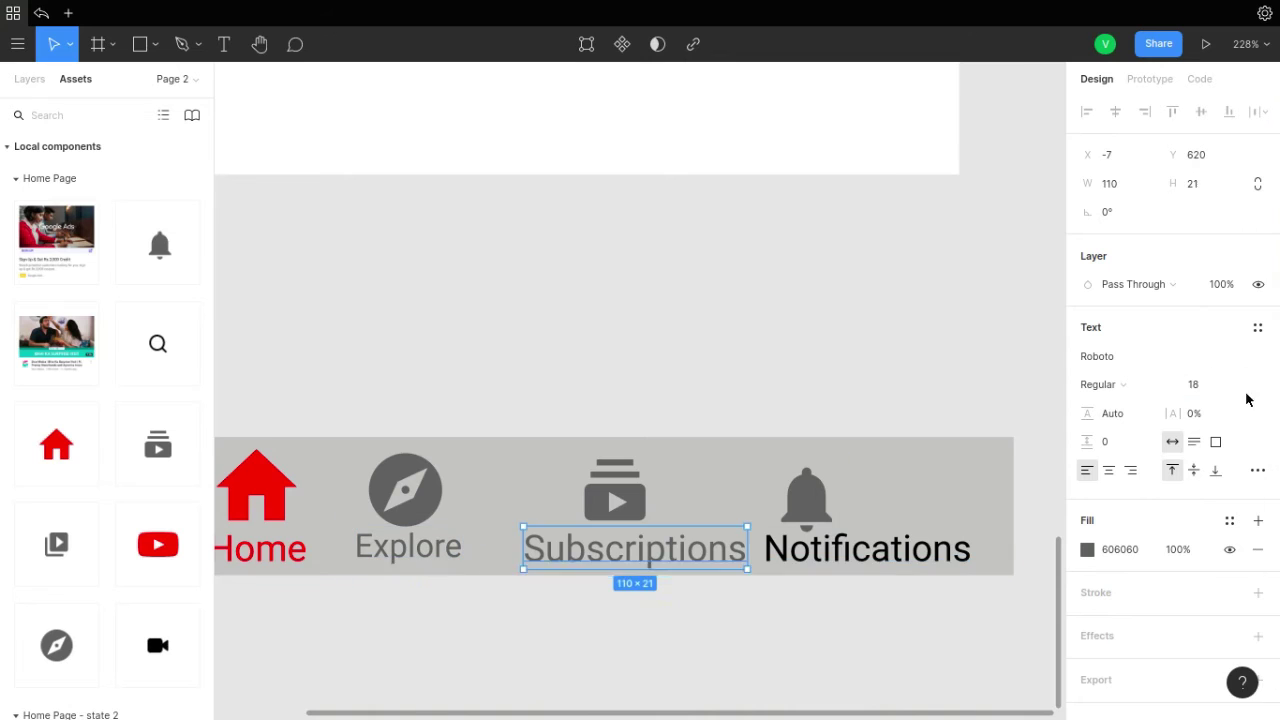
{"action": "type", "text": "16"}
{"action": "key", "text": "Return"}
- Colour the Notifications label with the bell icon's grey and shift labels left
{"action": "left_click", "coordinate": [1087, 549]}
{"action": "left_click", "coordinate": [877, 517]}
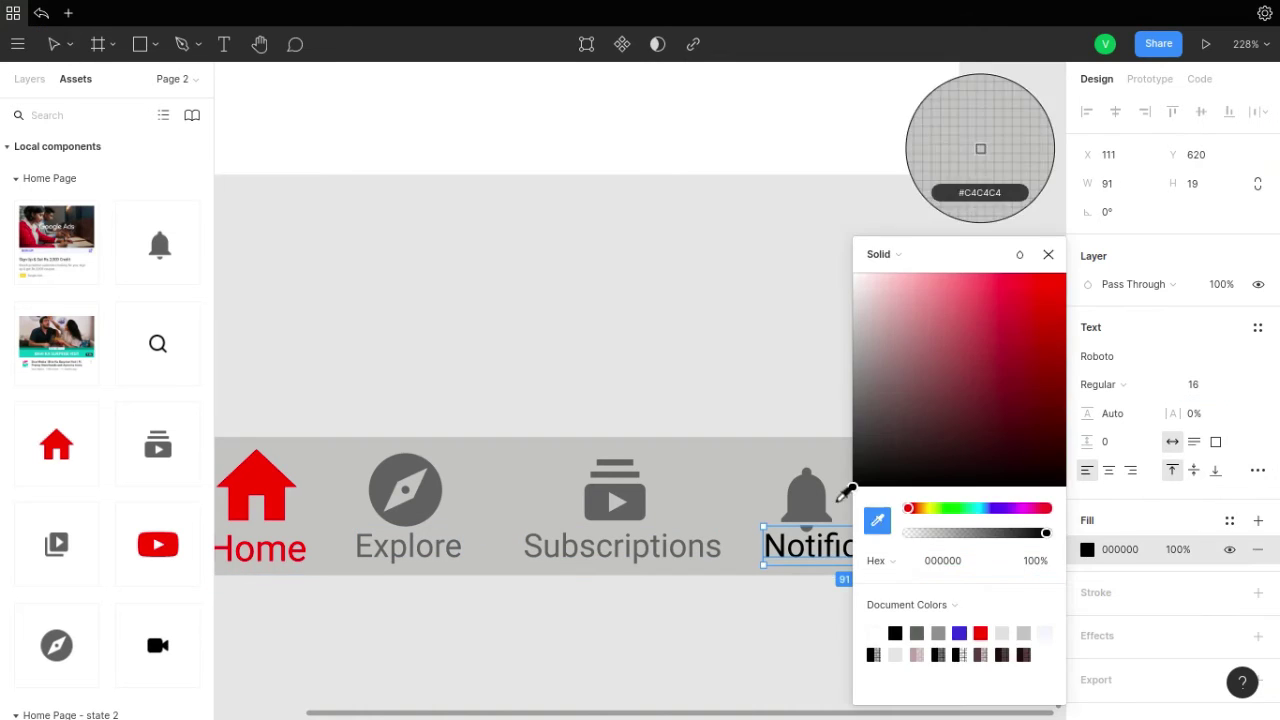
{"action": "left_click", "coordinate": [615, 495]}
{"action": "key", "text": "Escape"}
{"action": "left_click_drag", "start_coordinate": [604, 550], "coordinate": [594, 551]}
{"action": "left_click_drag", "start_coordinate": [824, 545], "coordinate": [791, 537]}
{"action": "left_click", "coordinate": [826, 603]}
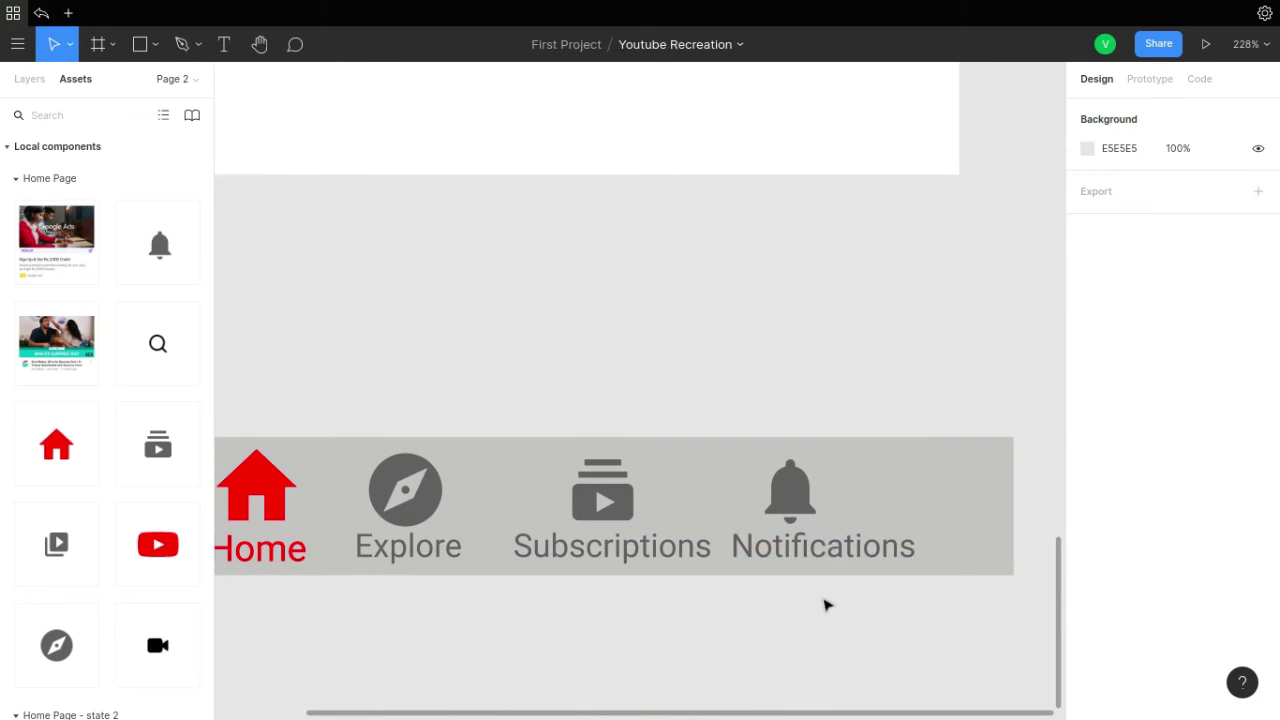
- Add the library icon at the bar's end with a grey 'Library' label
{"action": "scroll", "coordinate": [826, 603], "scroll_direction": "down", "scroll_amount": 3, "text": "ctrl"}
{"action": "left_click_drag", "start_coordinate": [989, 520], "coordinate": [929, 506]}
{"action": "key", "text": "t"}
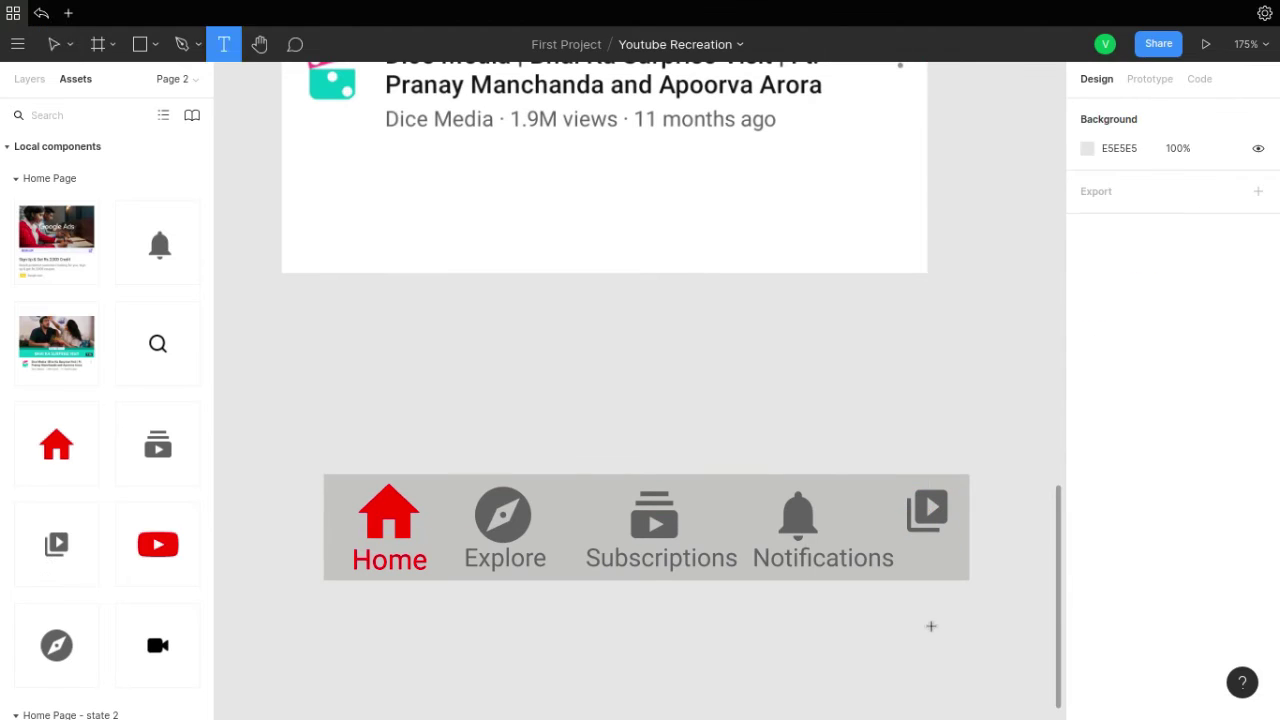
{"action": "left_click", "coordinate": [929, 625]}
{"action": "type", "text": "Library"}
{"action": "left_click", "coordinate": [1087, 549]}
{"action": "left_click", "coordinate": [877, 525]}
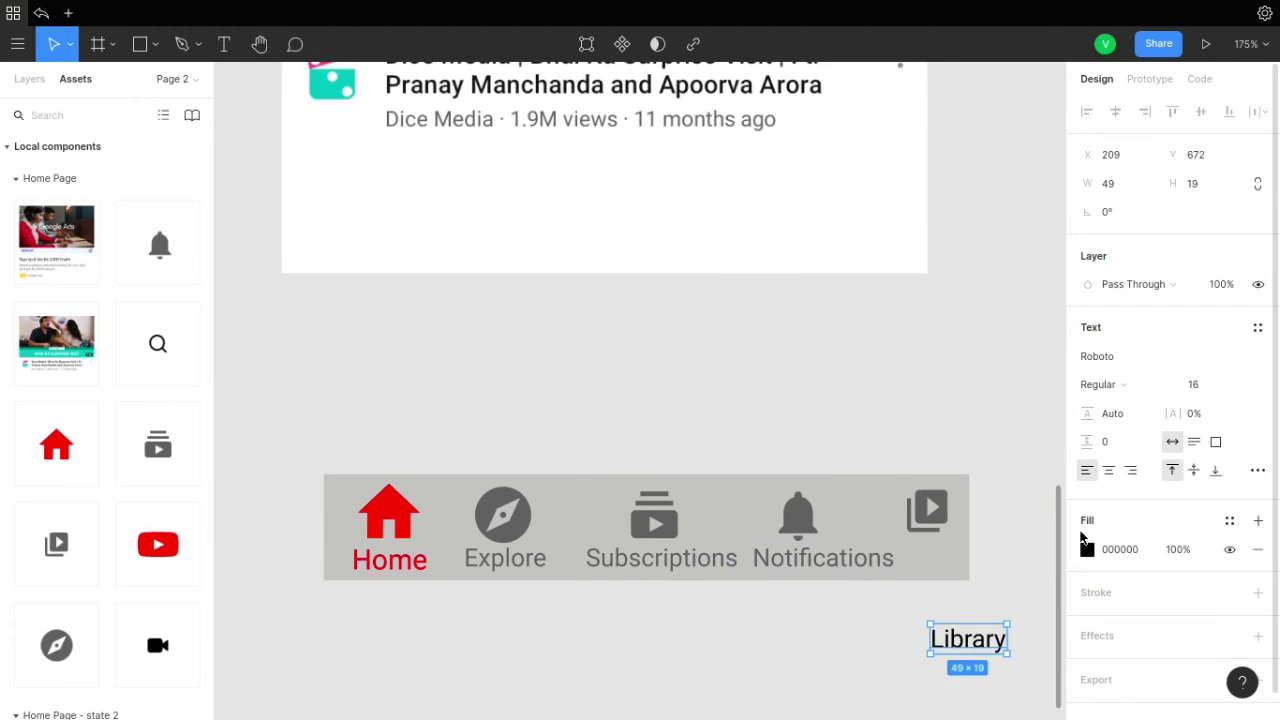
{"action": "left_click", "coordinate": [794, 509]}
{"action": "left_click_drag", "start_coordinate": [928, 652], "coordinate": [912, 570]}
- Set the Explore, Subscriptions and Notifications labels to 14 px
{"action": "left_click", "coordinate": [505, 558]}
{"action": "left_click", "coordinate": [1193, 384]}
{"action": "type", "text": "14"}
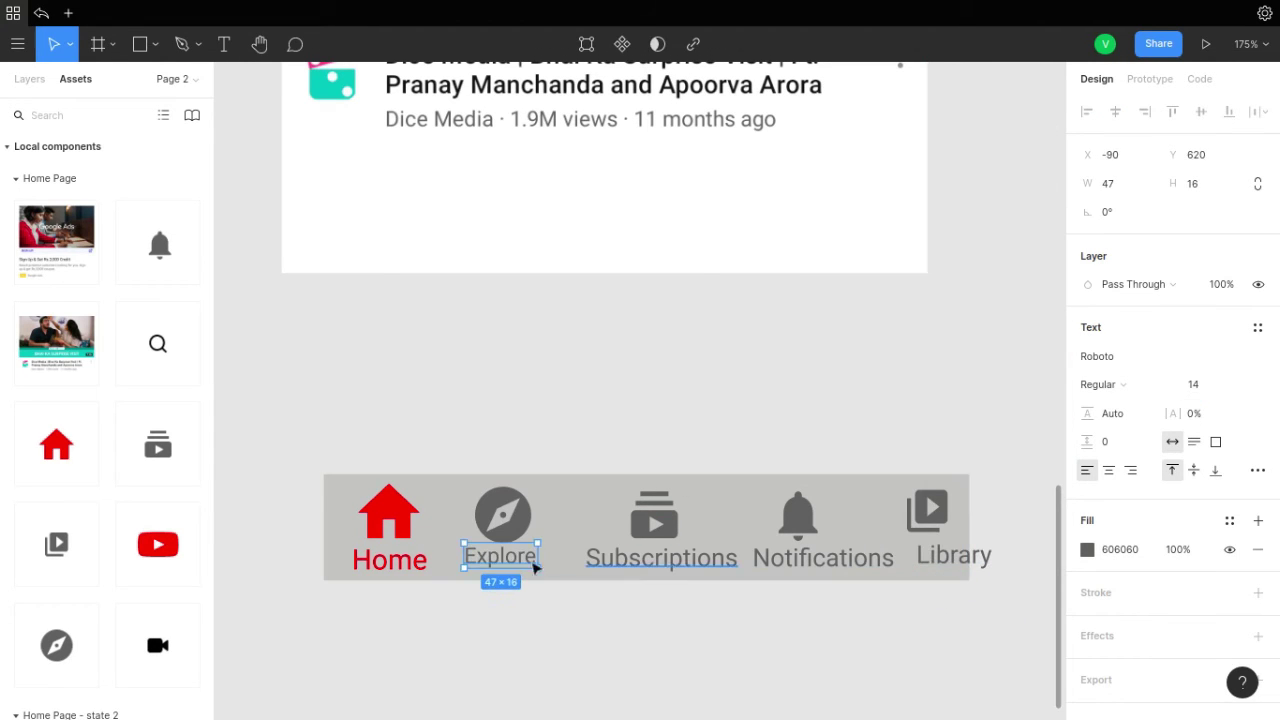
{"action": "left_click", "coordinate": [660, 558]}
{"action": "left_click", "coordinate": [1200, 384]}
{"action": "type", "text": "14"}
{"action": "left_click", "coordinate": [657, 568]}
{"action": "left_click", "coordinate": [810, 557]}
{"action": "left_click", "coordinate": [1200, 384]}
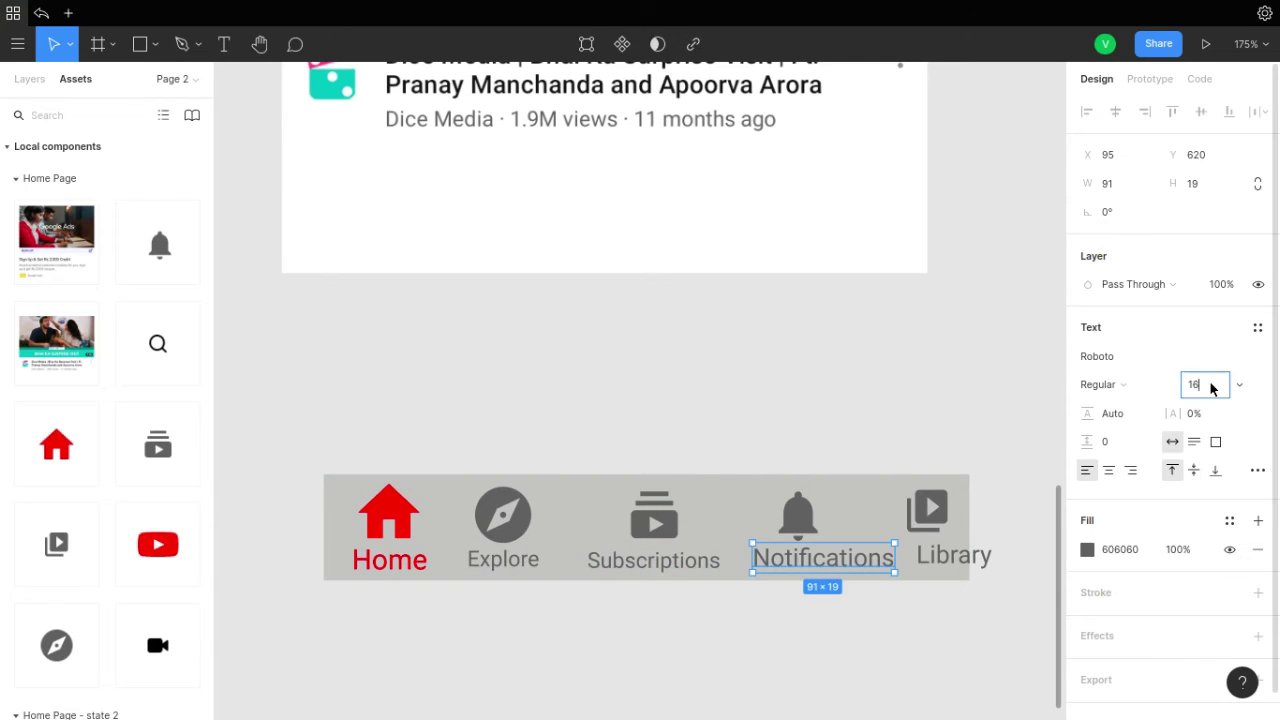
{"action": "type", "text": "14"}
{"action": "left_click", "coordinate": [800, 563]}
- Set the Library and Home labels to 14 px and line Library up
{"action": "left_click", "coordinate": [954, 555]}
{"action": "left_click", "coordinate": [1193, 384]}
{"action": "type", "text": "14"}
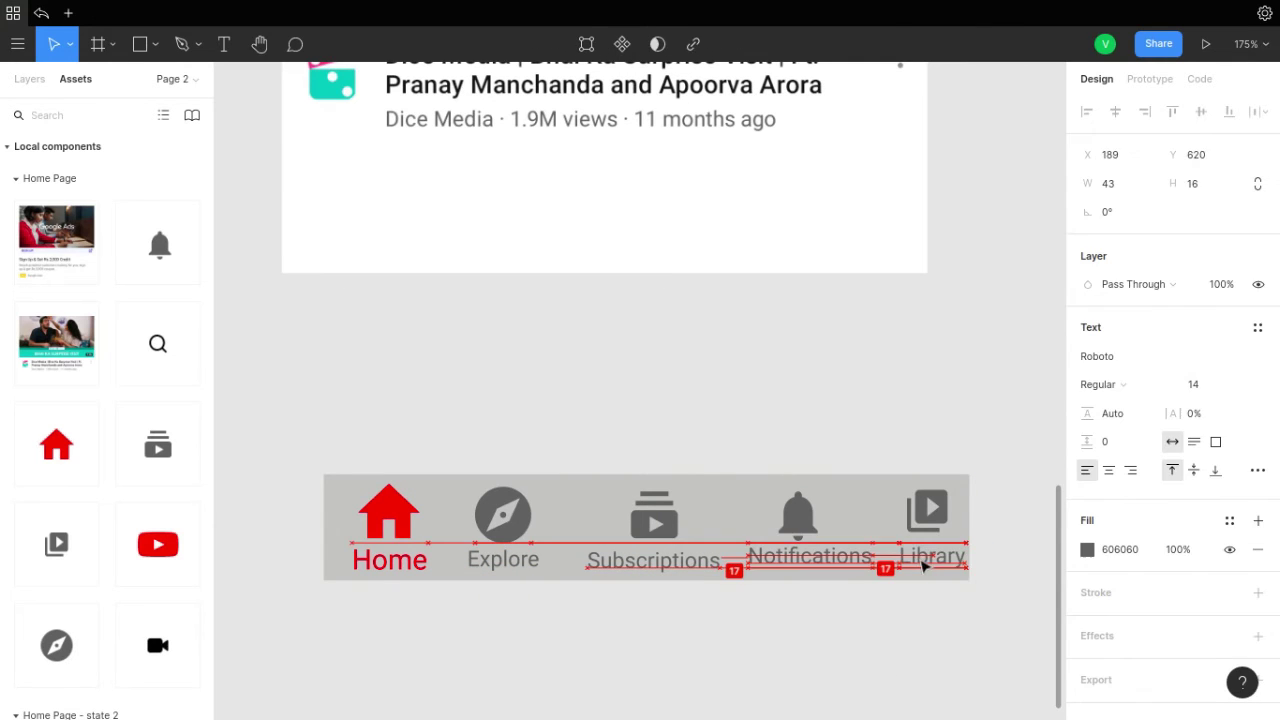
{"action": "left_click_drag", "start_coordinate": [950, 556], "coordinate": [923, 563]}
{"action": "key", "text": "Tab"}
{"action": "left_click", "coordinate": [1193, 384]}
{"action": "type", "text": "14"}
- Nudge the icons and labels into alignment and group all nav bar items with Ctrl+G
{"action": "left_click", "coordinate": [385, 512]}
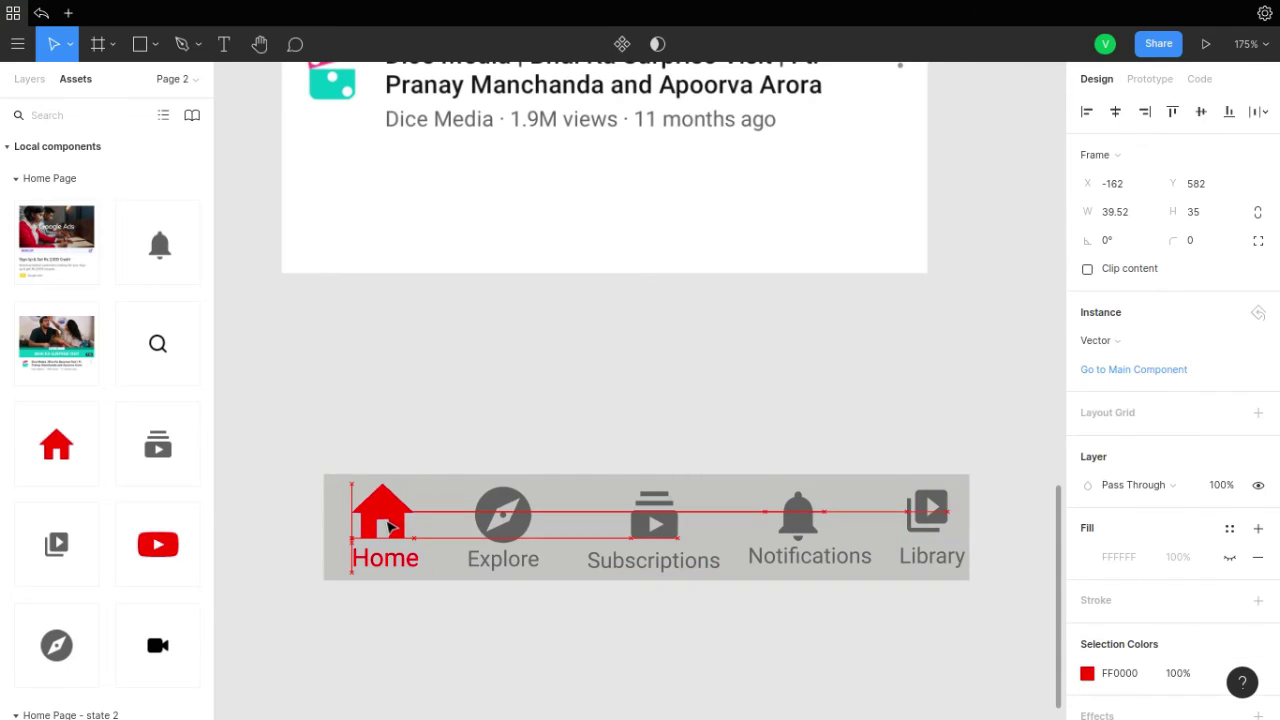
{"action": "left_click", "coordinate": [495, 518]}
{"action": "left_click_drag", "start_coordinate": [516, 562], "coordinate": [508, 562]}
{"action": "left_click_drag", "start_coordinate": [654, 520], "coordinate": [645, 562]}
{"action": "left_click_drag", "start_coordinate": [797, 520], "coordinate": [790, 520]}
{"action": "left_click_drag", "start_coordinate": [831, 563], "coordinate": [823, 563]}
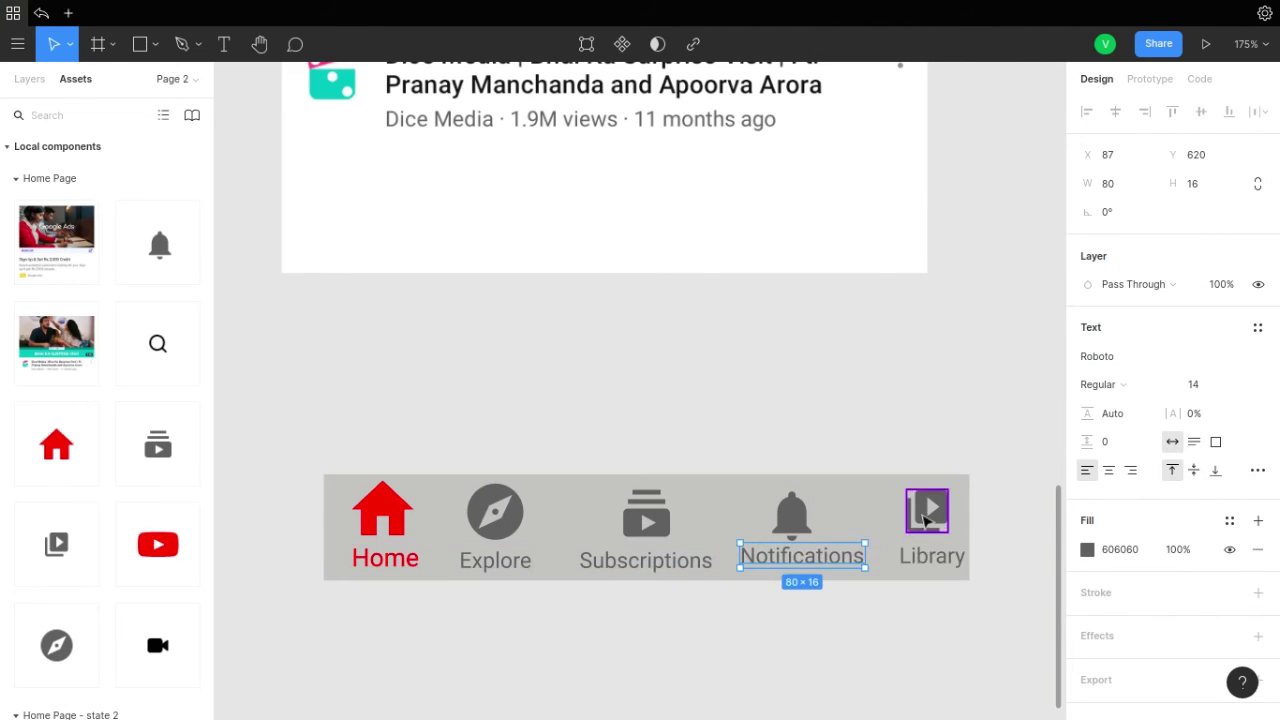
{"action": "left_click_drag", "start_coordinate": [927, 510], "coordinate": [919, 510]}
{"action": "left_click_drag", "start_coordinate": [924, 647], "coordinate": [282, 427]}
{"action": "key", "text": "ctrl+g"}
- Rename the new group to 'Bottom navigation bar'
{"action": "left_click", "coordinate": [29, 78]}
{"action": "double_click", "coordinate": [46, 216]}
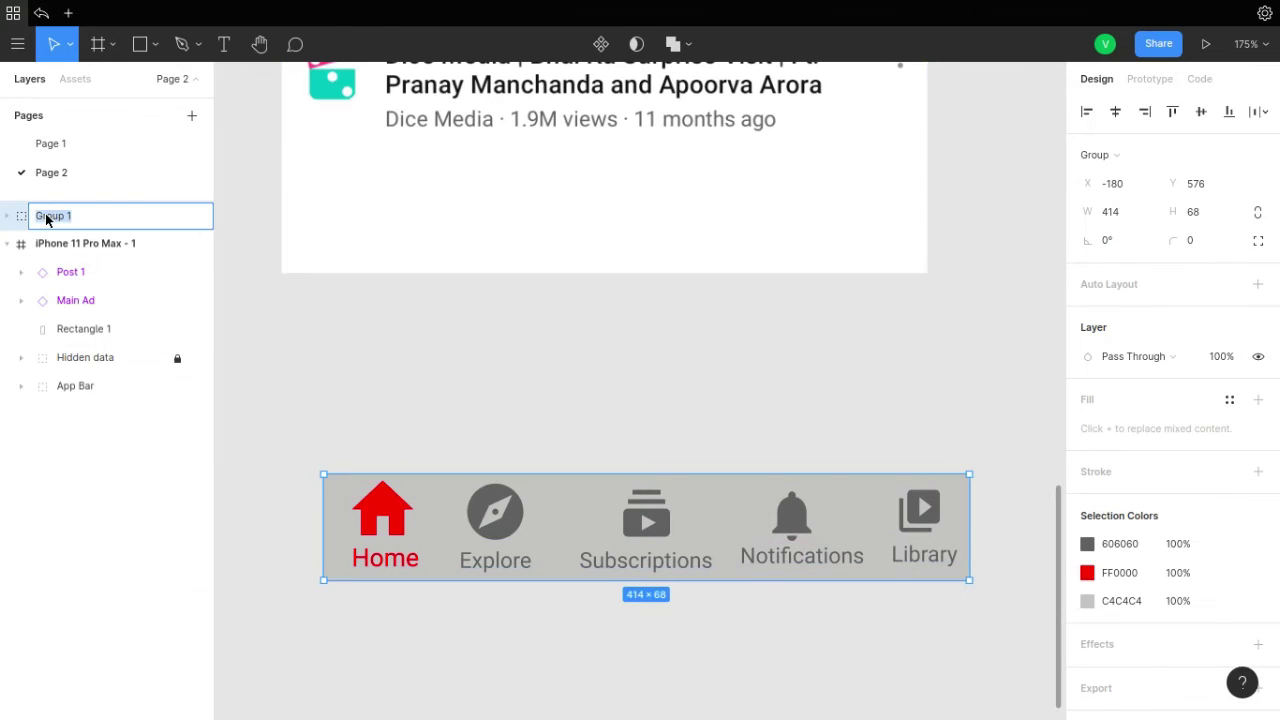
{"action": "type", "text": "gation bar"}
{"action": "key", "text": "Return"}
- Make the nav bar background white, reposition it, and add a drop shadow
{"action": "double_click", "coordinate": [836, 516]}
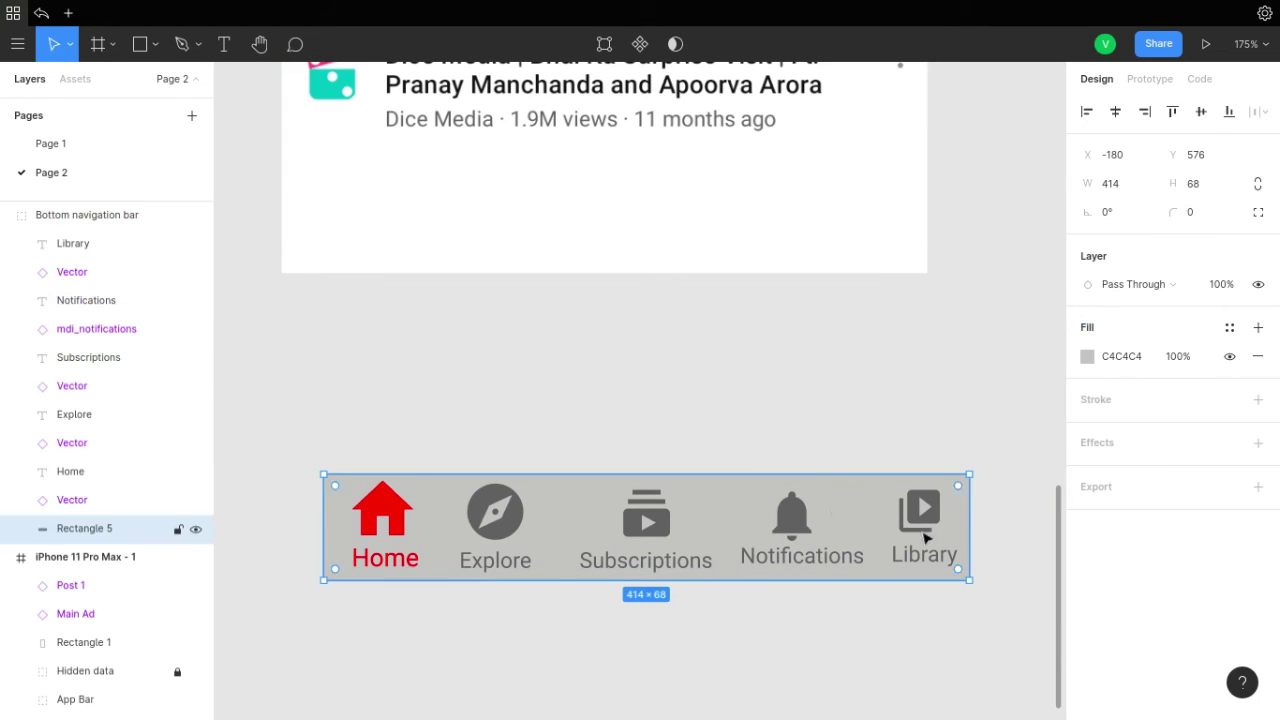
{"action": "key", "text": "Return"}
{"action": "left_click_drag", "start_coordinate": [443, 513], "coordinate": [443, 206]}
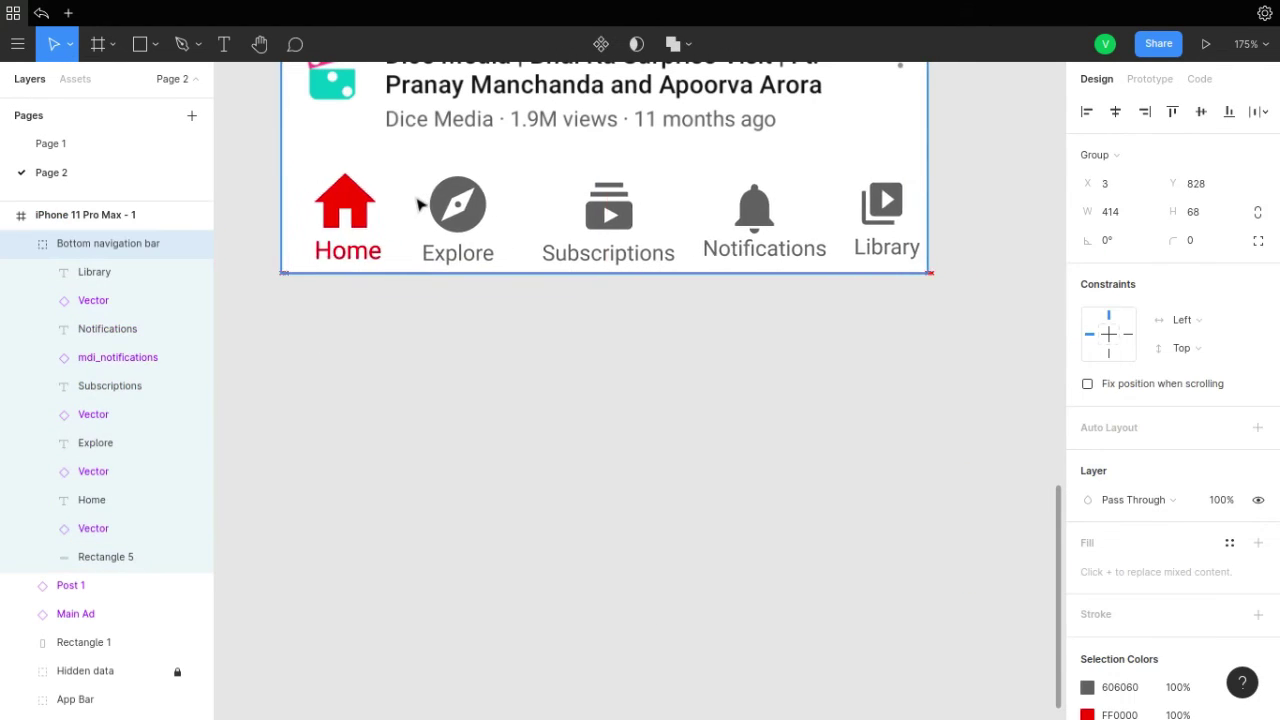
{"action": "left_click", "coordinate": [543, 371]}
{"action": "scroll", "coordinate": [543, 371], "scroll_direction": "up", "scroll_amount": 3}
{"action": "left_click", "coordinate": [600, 470]}
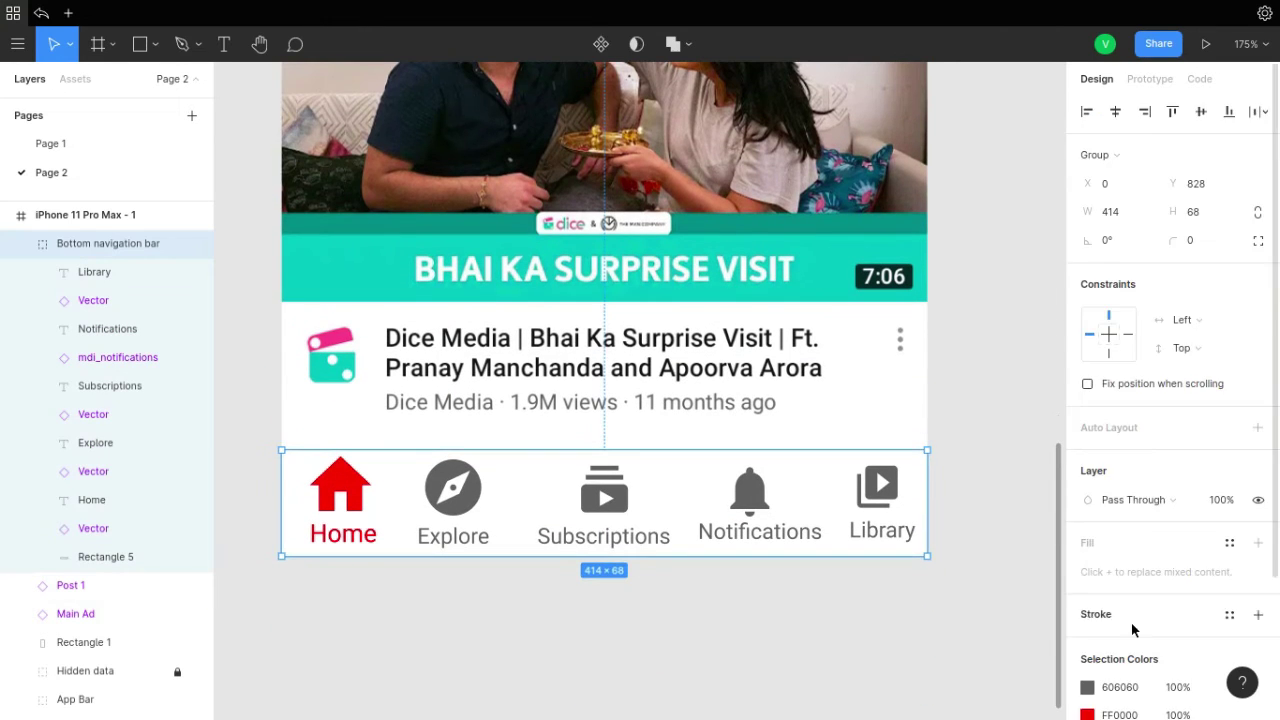
{"action": "scroll", "coordinate": [1131, 622], "scroll_direction": "down", "scroll_amount": 2}
{"action": "left_click", "coordinate": [1257, 636]}
{"action": "left_click", "coordinate": [1087, 665]}
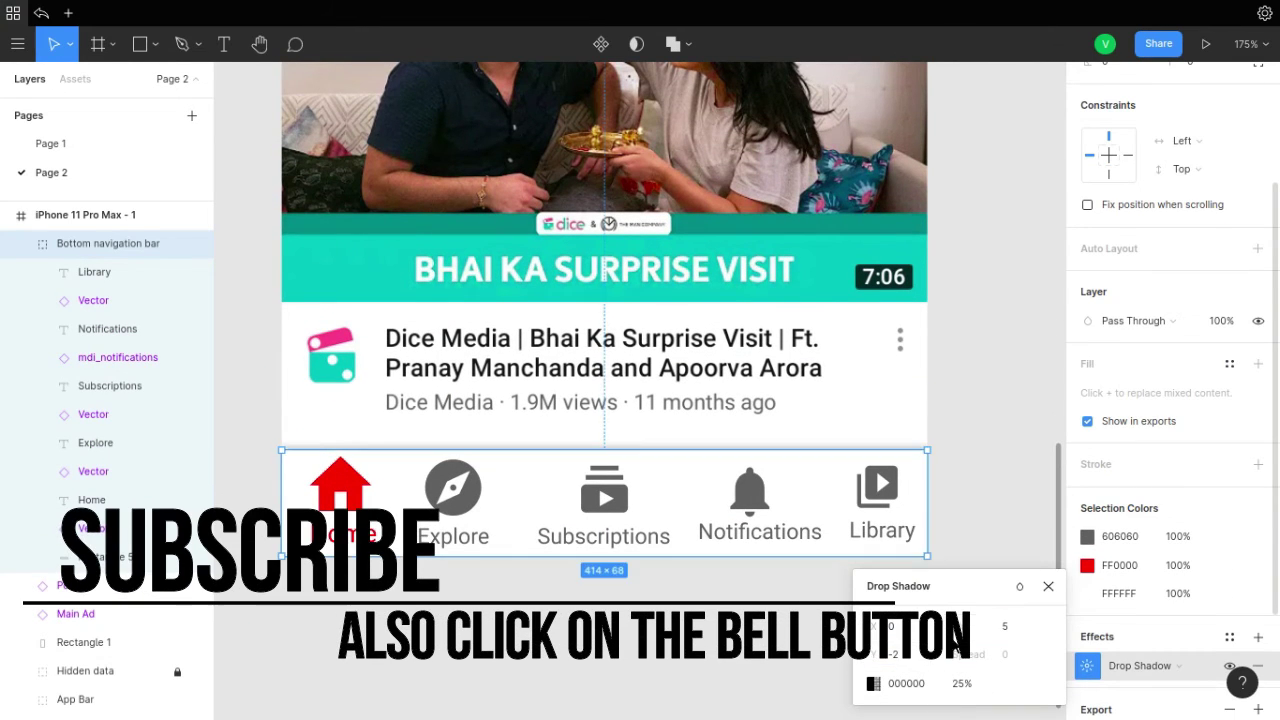
{"action": "left_click", "coordinate": [966, 563]}
- Group Bottom navigation bar, Post 1, Main Ad and Rectangle 1 as 'Visible data', then start renaming the frame
{"action": "scroll", "coordinate": [966, 563], "scroll_direction": "down", "scroll_amount": 5}
{"action": "left_click_drag", "start_coordinate": [960, 360], "coordinate": [706, 424]}
{"action": "left_click", "coordinate": [100, 243]}
{"action": "left_click", "coordinate": [21, 243]}
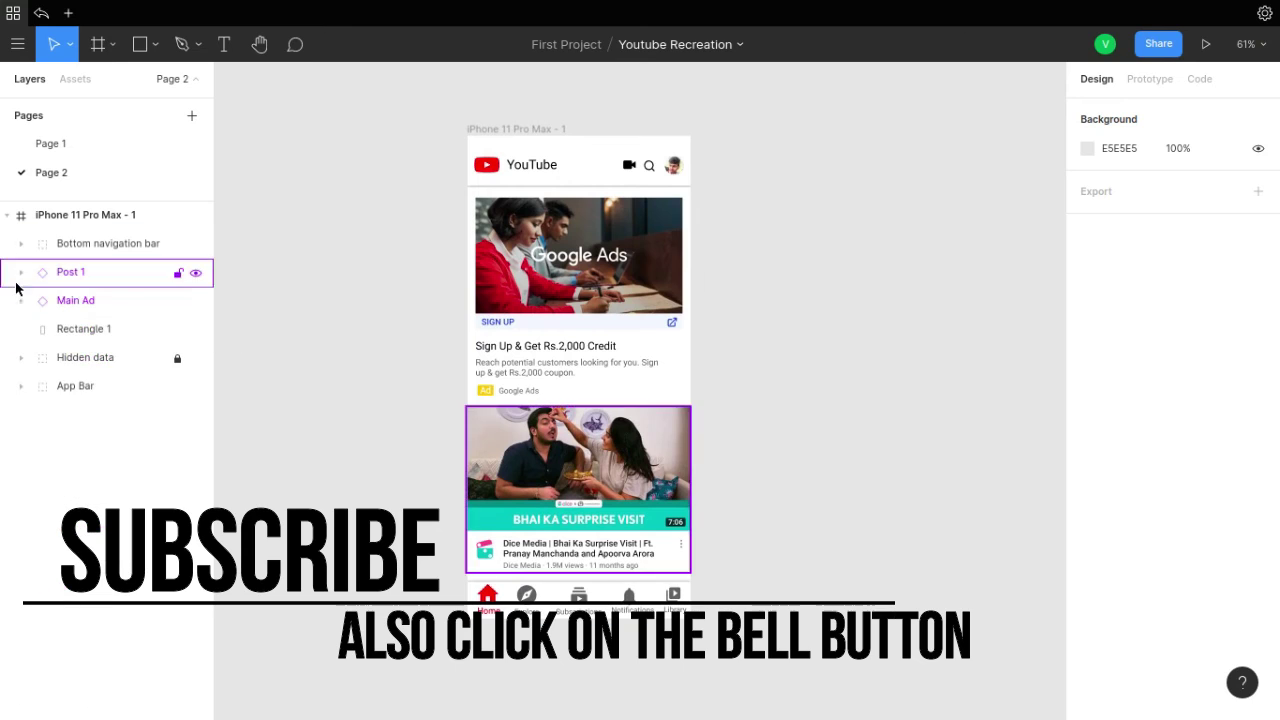
{"action": "left_click", "coordinate": [60, 328], "text": "shift"}
{"action": "key", "text": "ctrl+g"}
{"action": "double_click", "coordinate": [68, 243]}
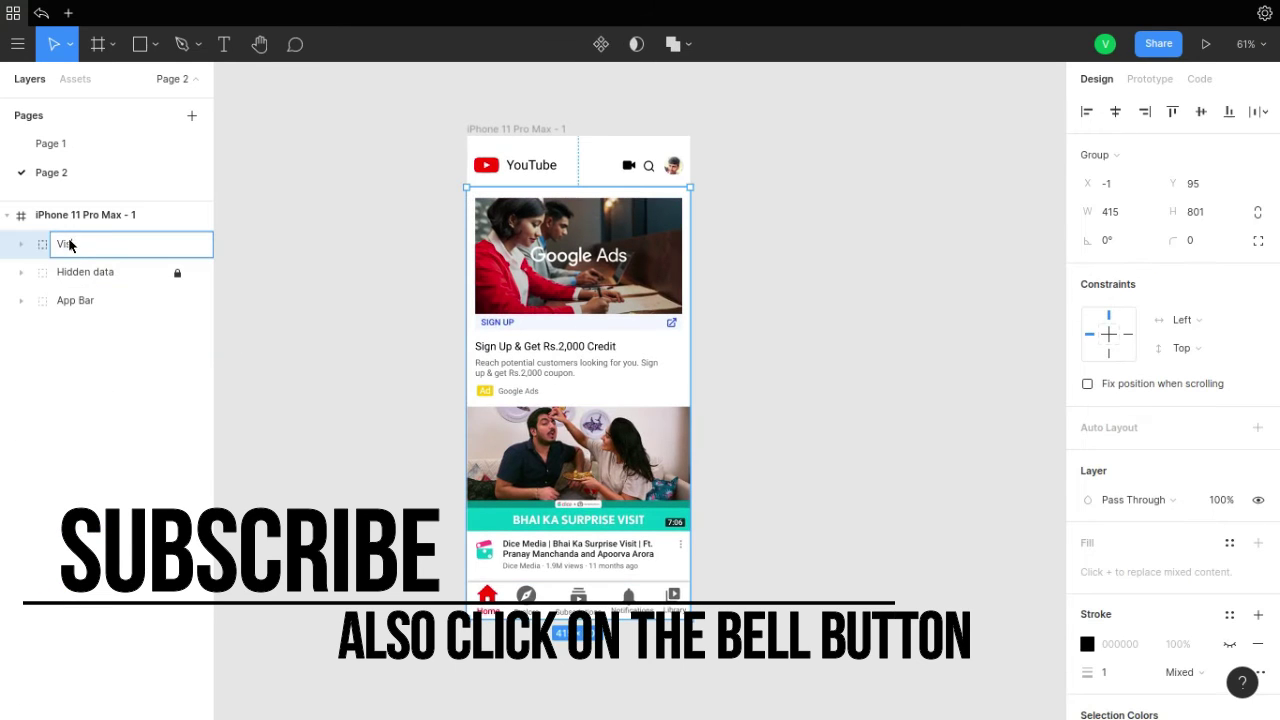
{"action": "type", "text": "Visible data"}
{"action": "left_click", "coordinate": [324, 350]}
{"action": "left_click", "coordinate": [85, 215]}
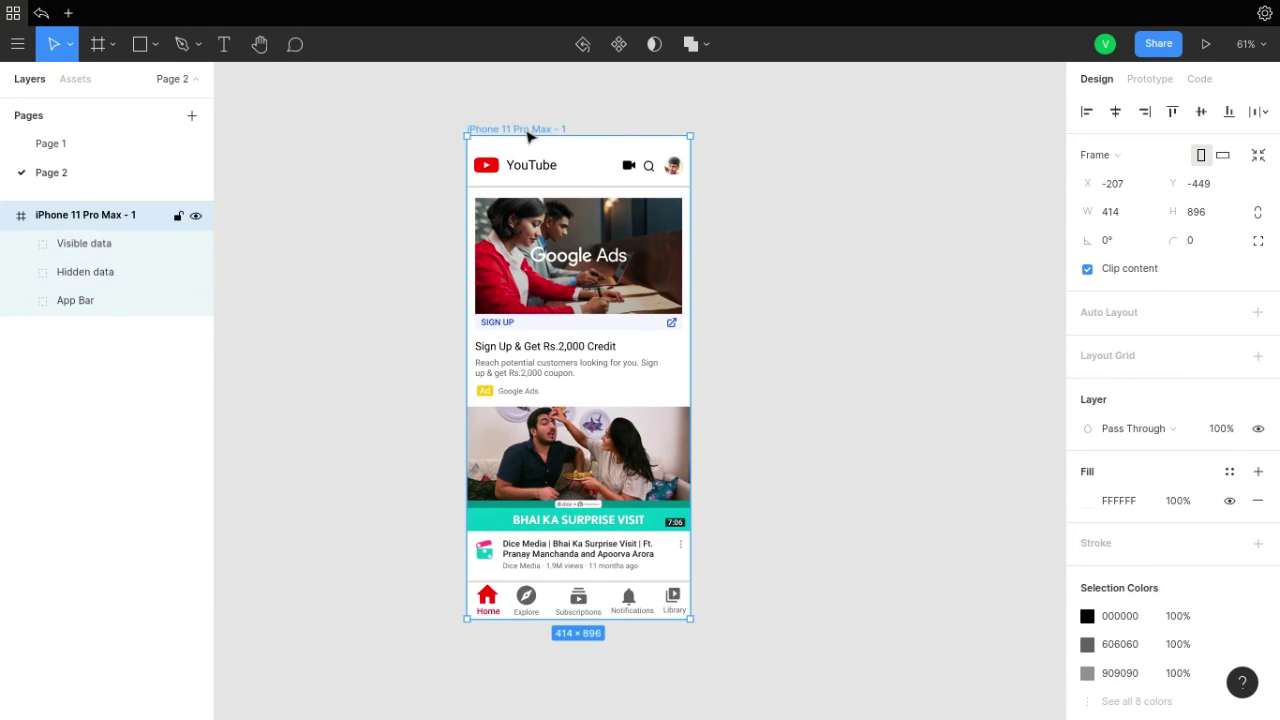
{"action": "double_click", "coordinate": [107, 215]}
- Finish naming the frame 'Youtube state 1' and duplicate it with Ctrl+D
{"action": "type", "text": "state 1"}
{"action": "left_click", "coordinate": [571, 114]}
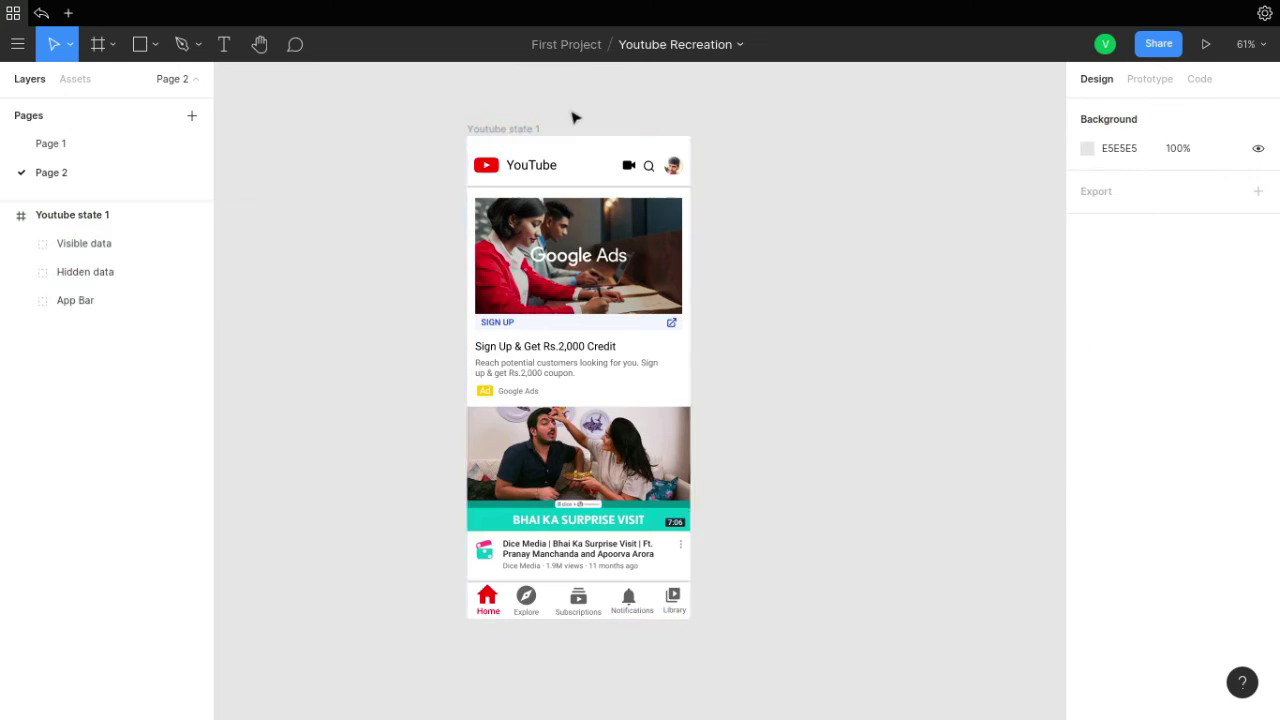
{"action": "left_click", "coordinate": [528, 128]}
{"action": "key", "text": "ctrl+d"}
- In the duplicate frame, slide the Visible data feed right to reveal the account menu
{"action": "left_click", "coordinate": [822, 600]}
{"action": "scroll", "coordinate": [931, 618], "scroll_direction": "up", "scroll_amount": 5, "text": "ctrl"}
{"action": "left_click", "coordinate": [619, 597], "text": "ctrl"}
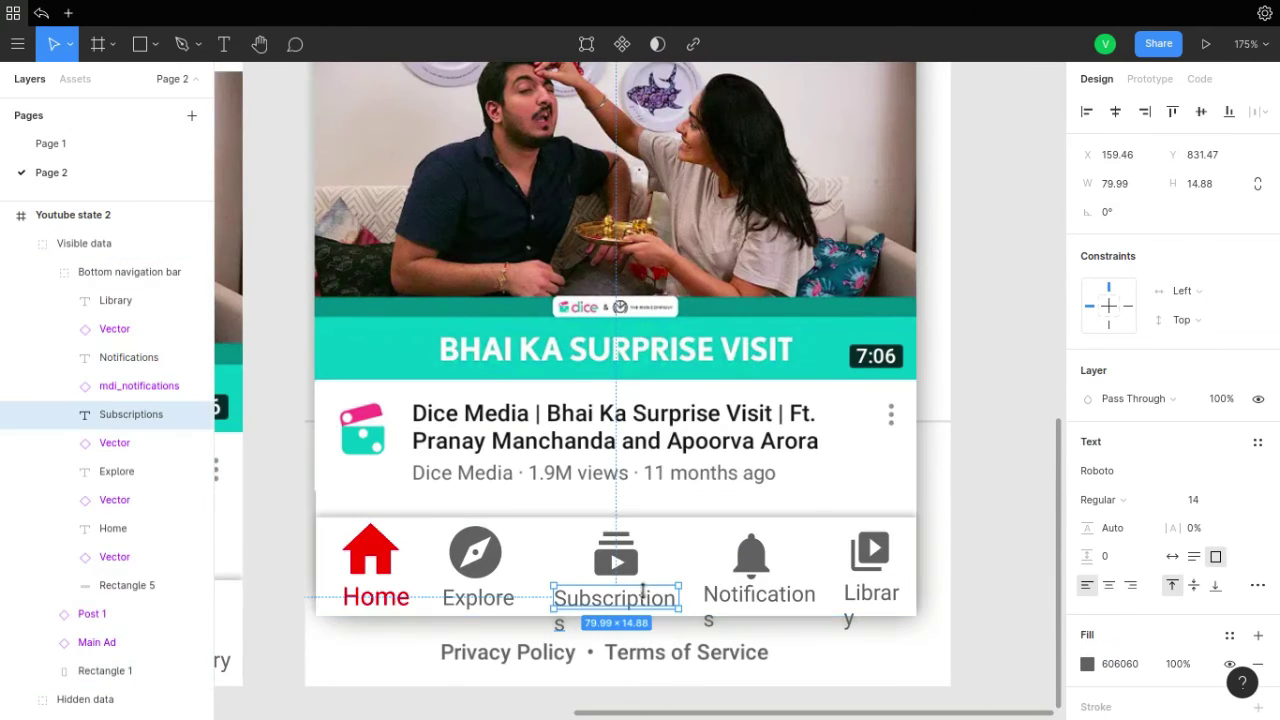
{"action": "left_click", "coordinate": [790, 594]}
{"action": "left_click", "coordinate": [619, 597]}
{"action": "left_click", "coordinate": [760, 594]}
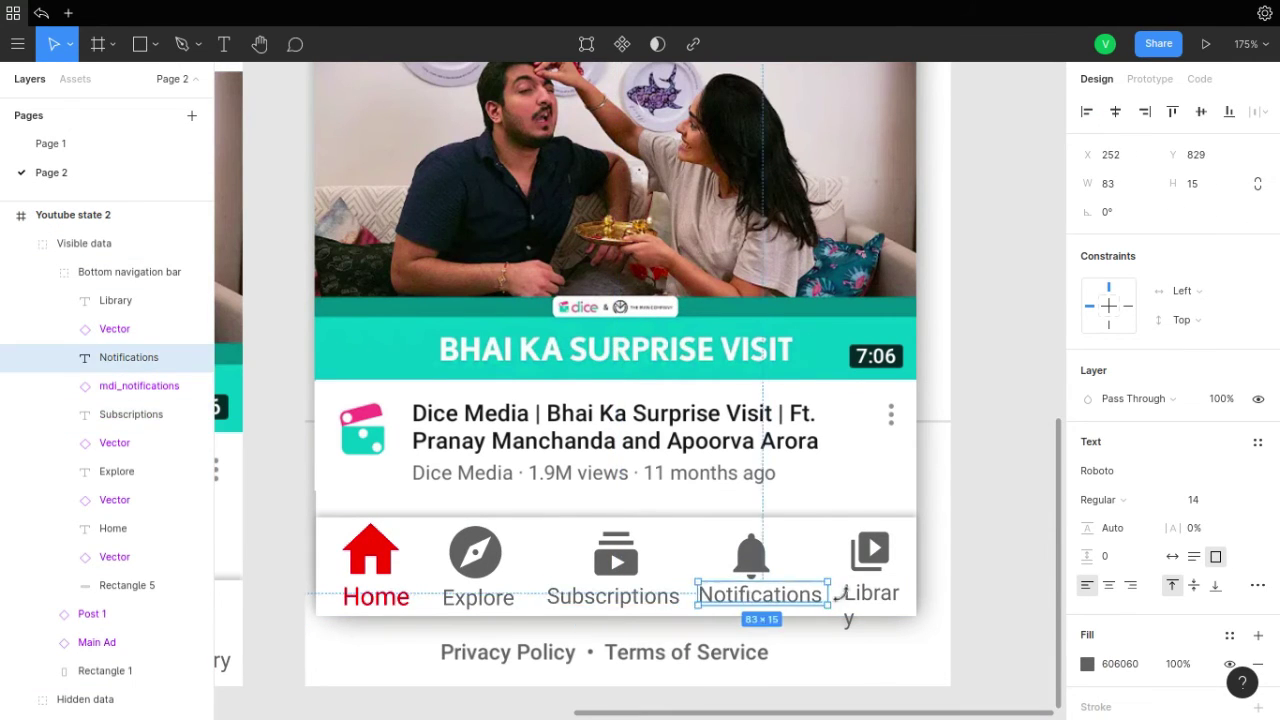
{"action": "left_click", "coordinate": [871, 593]}
{"action": "left_click", "coordinate": [975, 592]}
{"action": "scroll", "coordinate": [975, 592], "scroll_direction": "down", "scroll_amount": 5, "text": "ctrl"}
{"action": "mouse_move", "coordinate": [760, 205]}
{"action": "left_mouse_down"}
{"action": "mouse_move", "coordinate": [908, 205]}
{"action": "mouse_move", "coordinate": [894, 218]}
{"action": "left_mouse_up"}
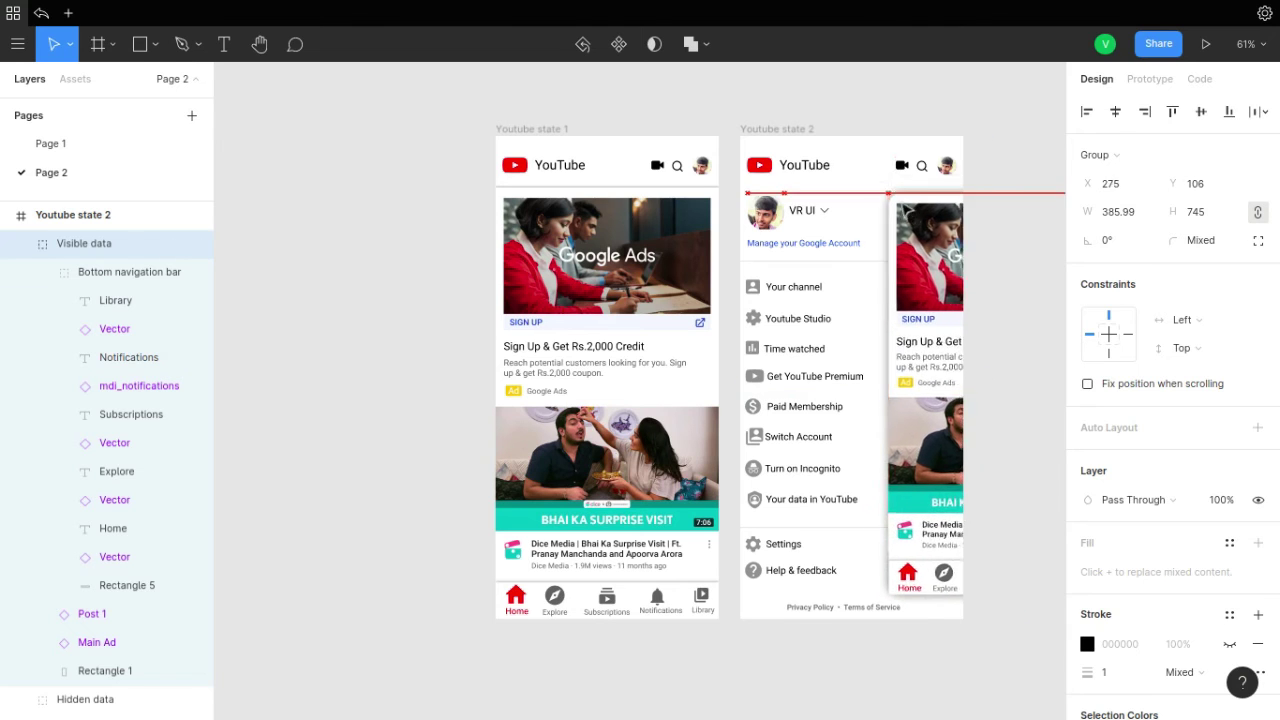
{"action": "left_click_drag", "start_coordinate": [902, 195], "coordinate": [912, 183]}
{"action": "left_click", "coordinate": [926, 652]}
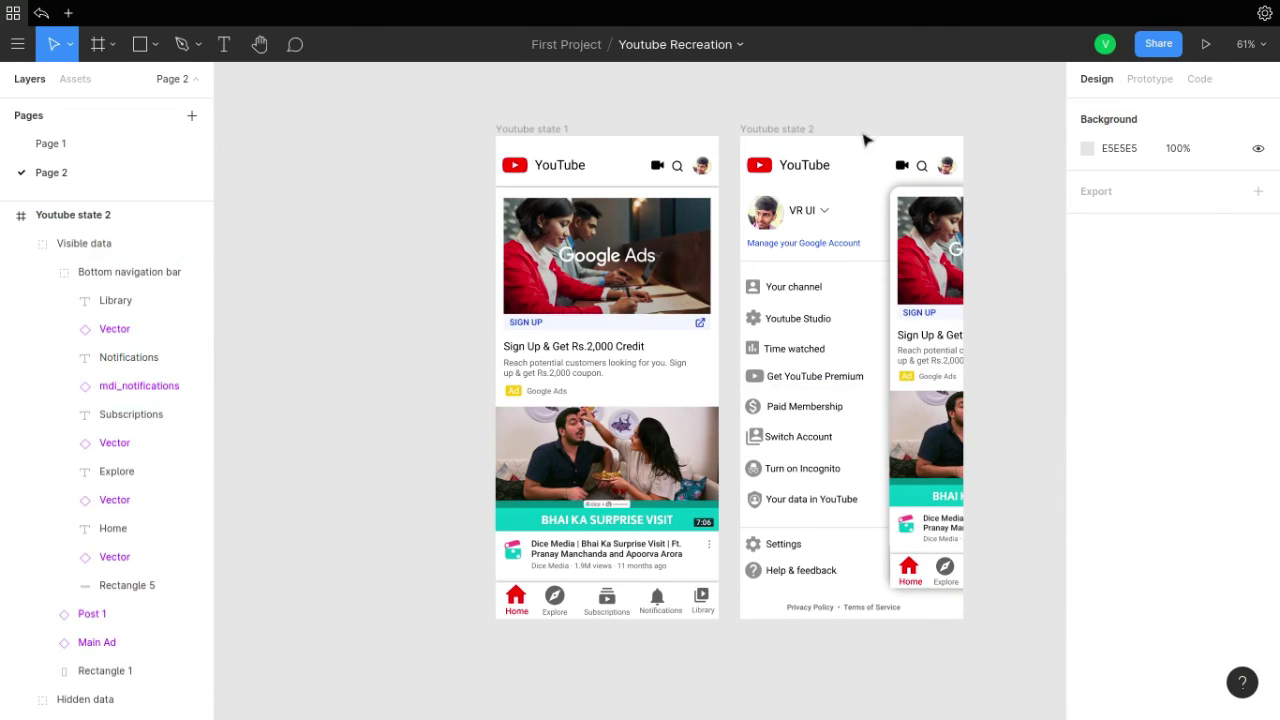
- Make tapping the state 1 profile icon navigate to Youtube state 2
{"action": "key", "text": "shift+e"}
{"action": "left_click", "coordinate": [702, 165], "text": "ctrl"}
{"action": "left_click", "coordinate": [1114, 147]}
{"action": "left_click", "coordinate": [1126, 184]}
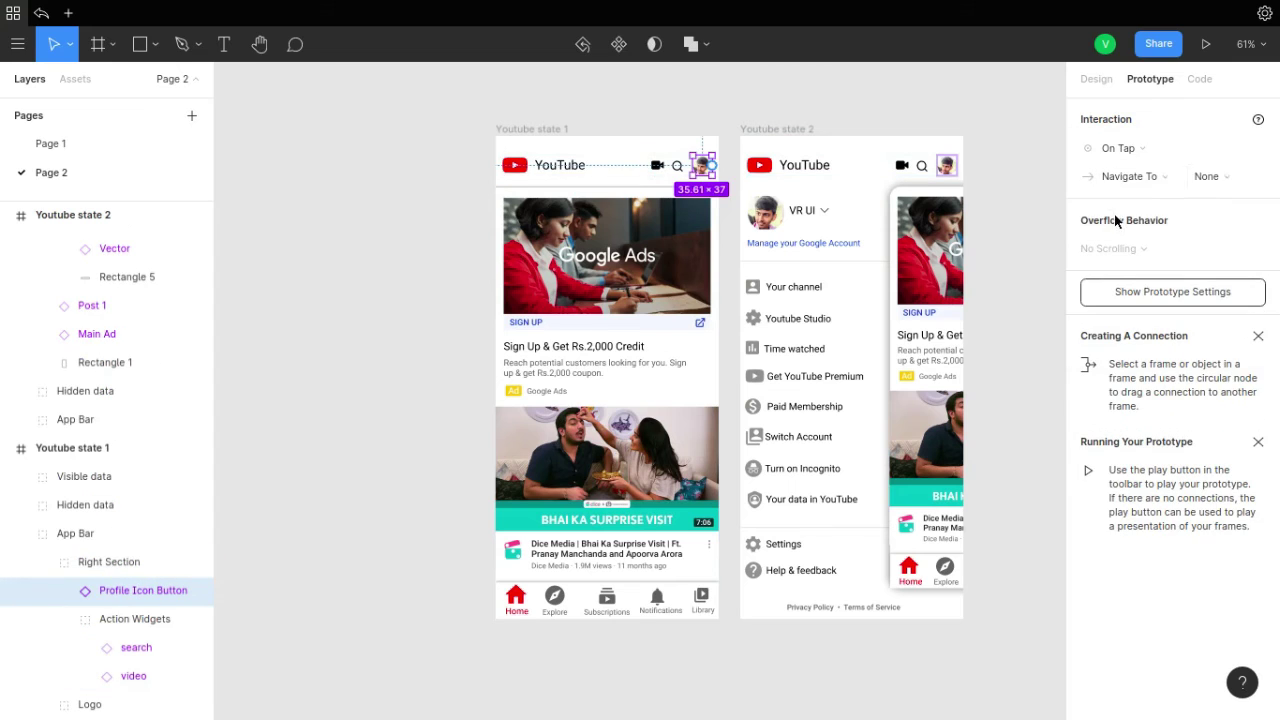
{"action": "left_click", "coordinate": [1206, 176]}
{"action": "left_click", "coordinate": [1216, 189]}
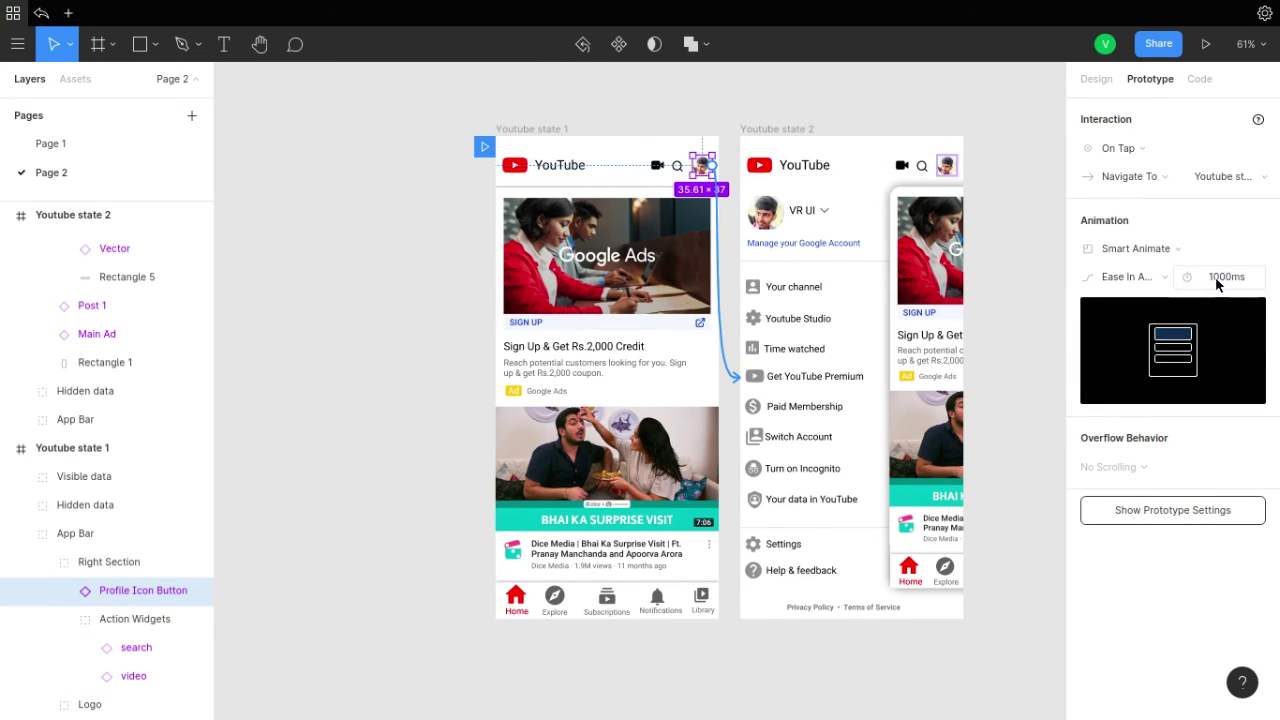
- Make tapping the state 2 profile icon return to Youtube state 1 with a 500ms animation
{"action": "left_click", "coordinate": [946, 165], "text": "ctrl"}
{"action": "left_click", "coordinate": [1114, 147]}
{"action": "left_click", "coordinate": [1114, 183]}
{"action": "left_click", "coordinate": [1130, 176]}
{"action": "left_click", "coordinate": [1128, 211]}
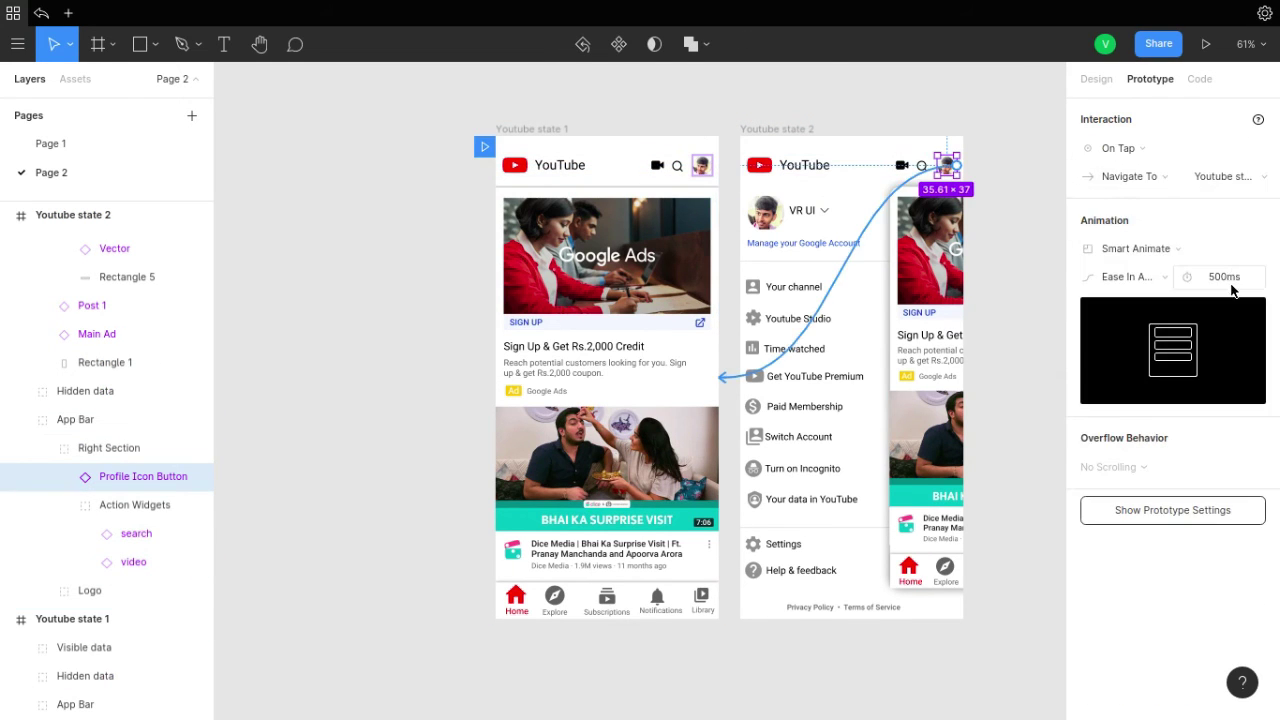
- Clear the selection and launch the prototype presentation view
{"action": "left_click", "coordinate": [1030, 387]}
{"action": "left_click", "coordinate": [1097, 79]}
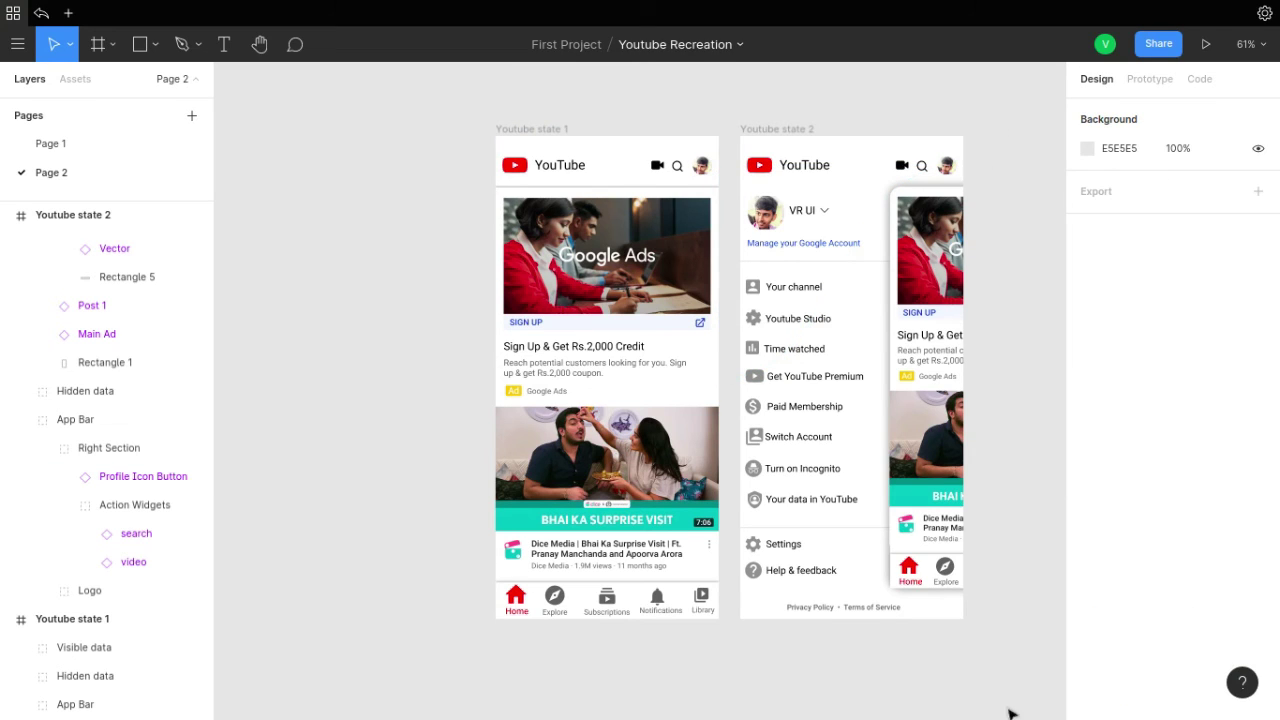
{"action": "left_click", "coordinate": [1207, 54]}
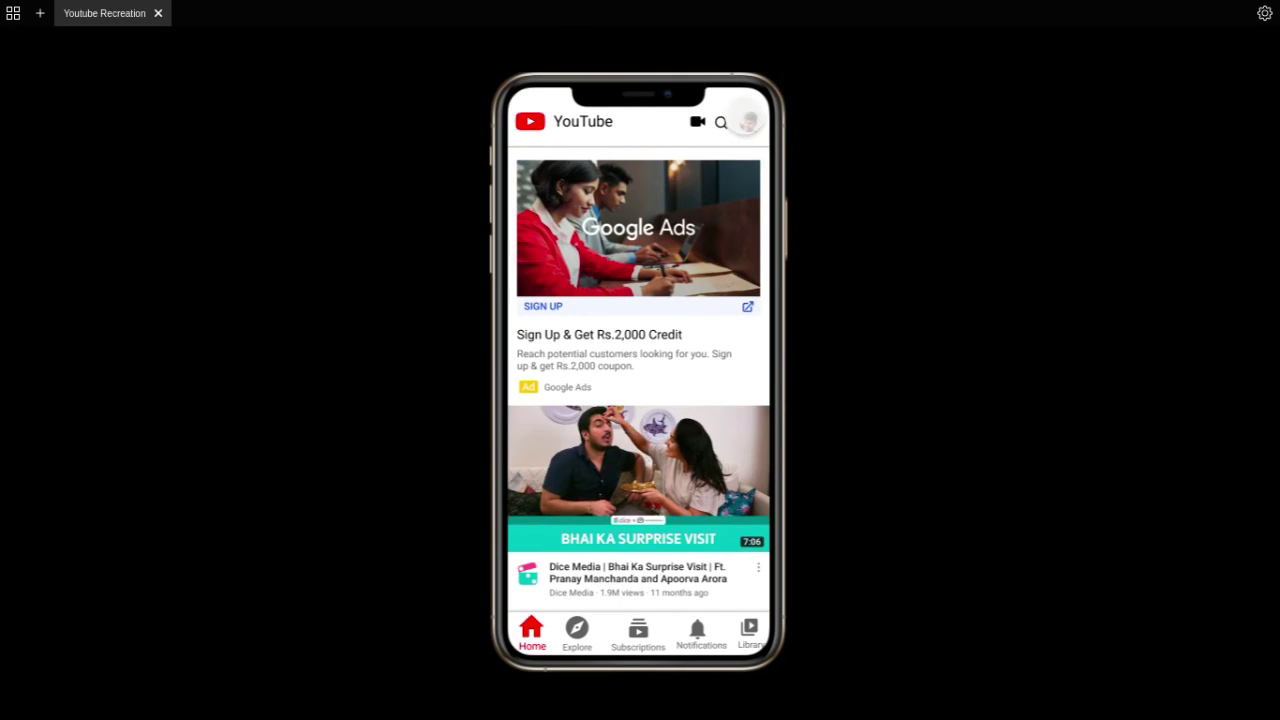
{"action": "left_click", "coordinate": [748, 121]}
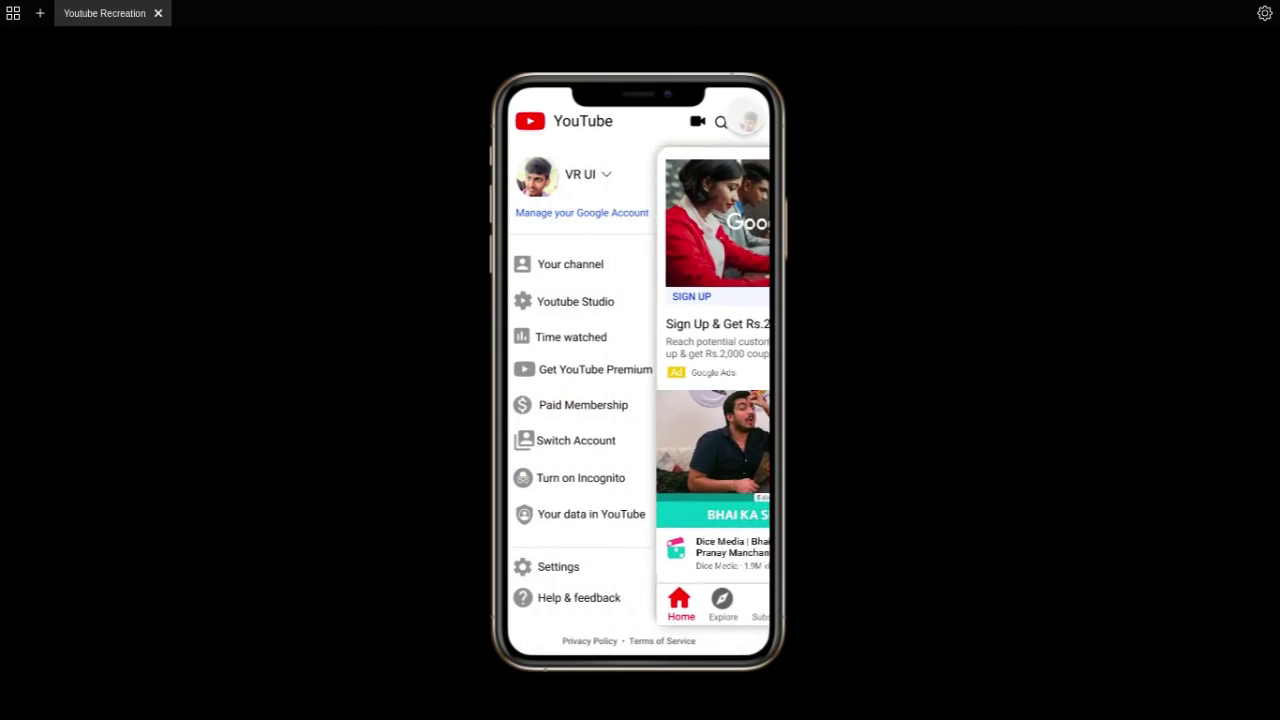
{"action": "left_click", "coordinate": [748, 121]}
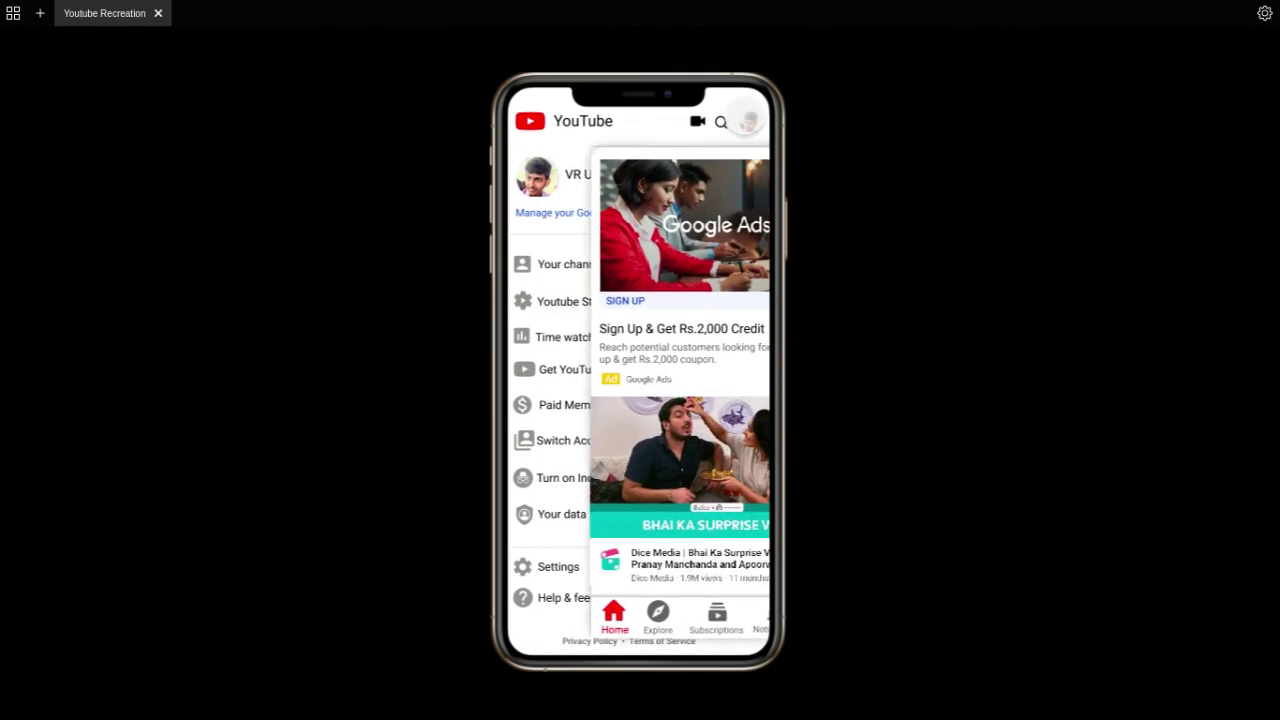
{"action": "left_click", "coordinate": [18, 30]}
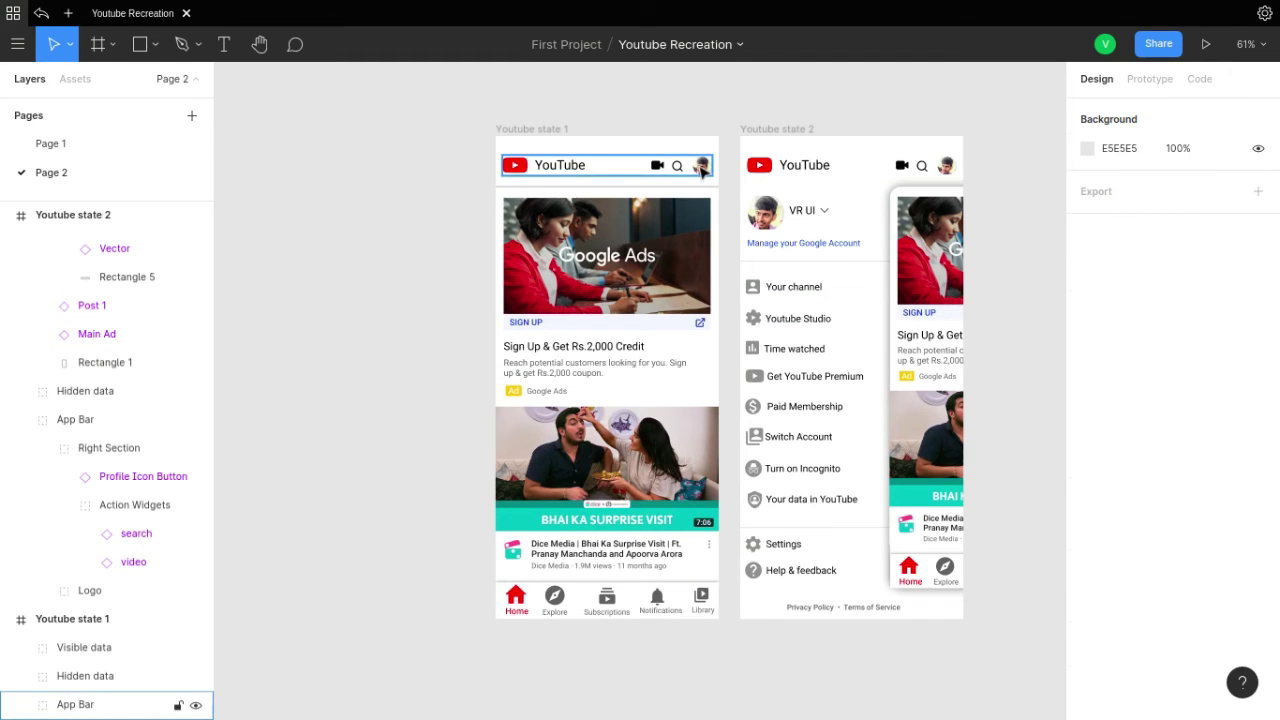
- Change the state 1 Profile Icon Button's tap animation duration from 1000ms to 500ms
{"action": "double_click", "coordinate": [700, 166]}
{"action": "double_click", "coordinate": [702, 166]}
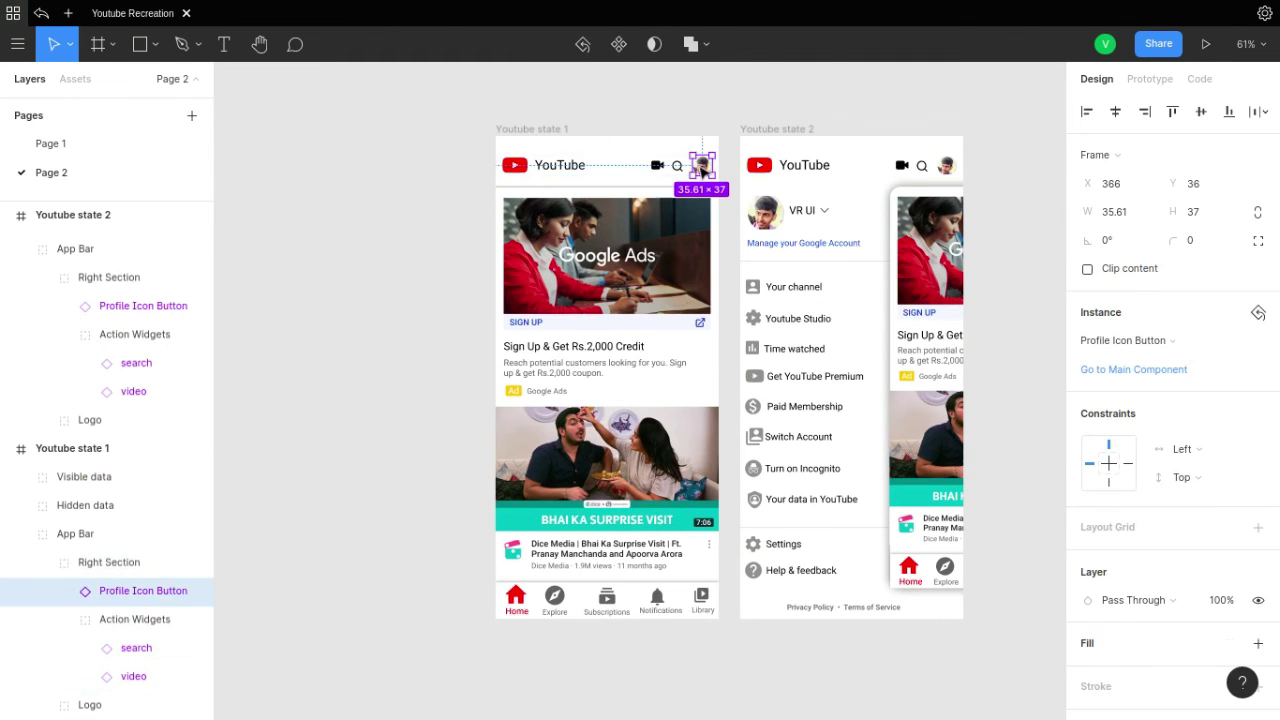
{"action": "left_click", "coordinate": [1150, 79]}
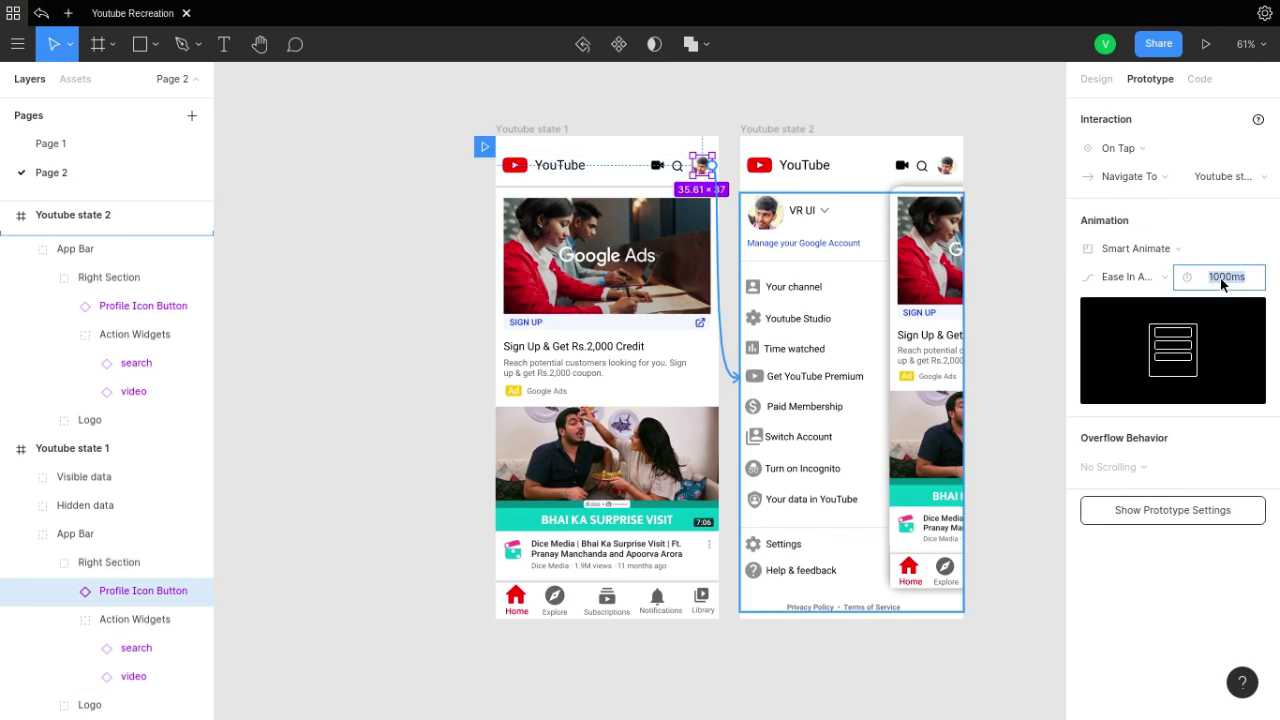
{"action": "type", "text": "500"}
{"action": "key", "text": "Return"}
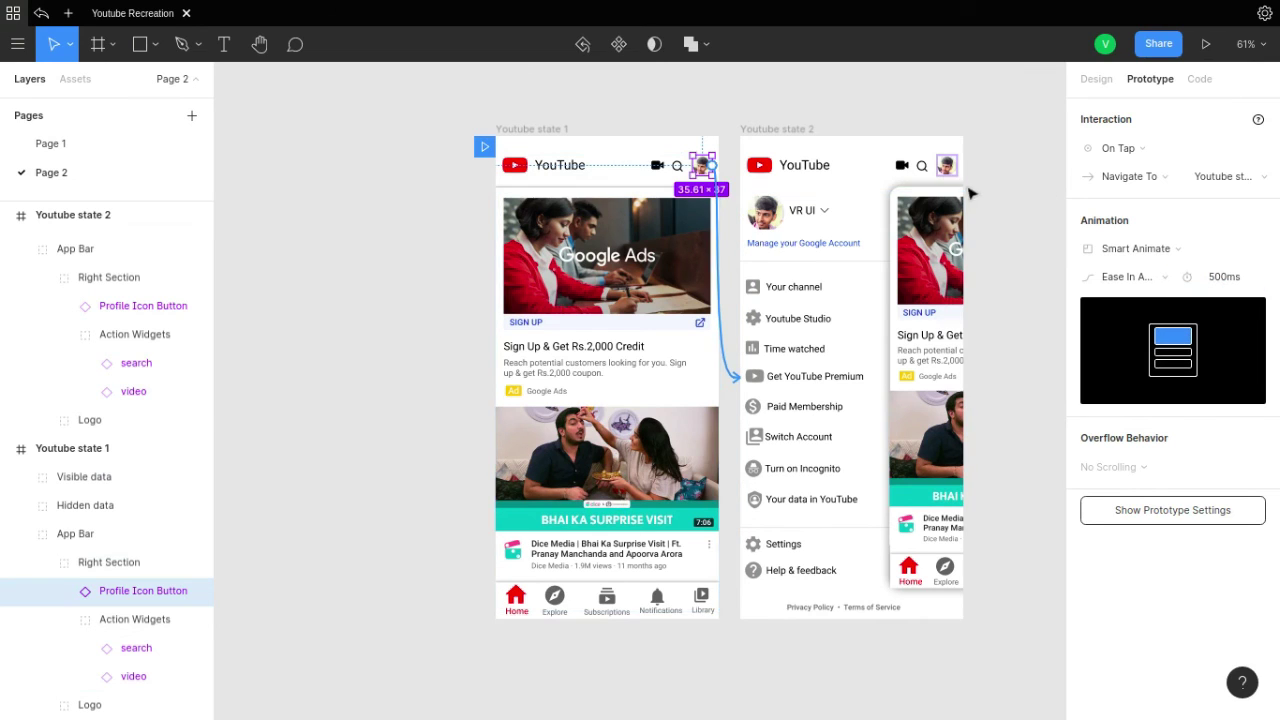
{"action": "double_click", "coordinate": [946, 166]}
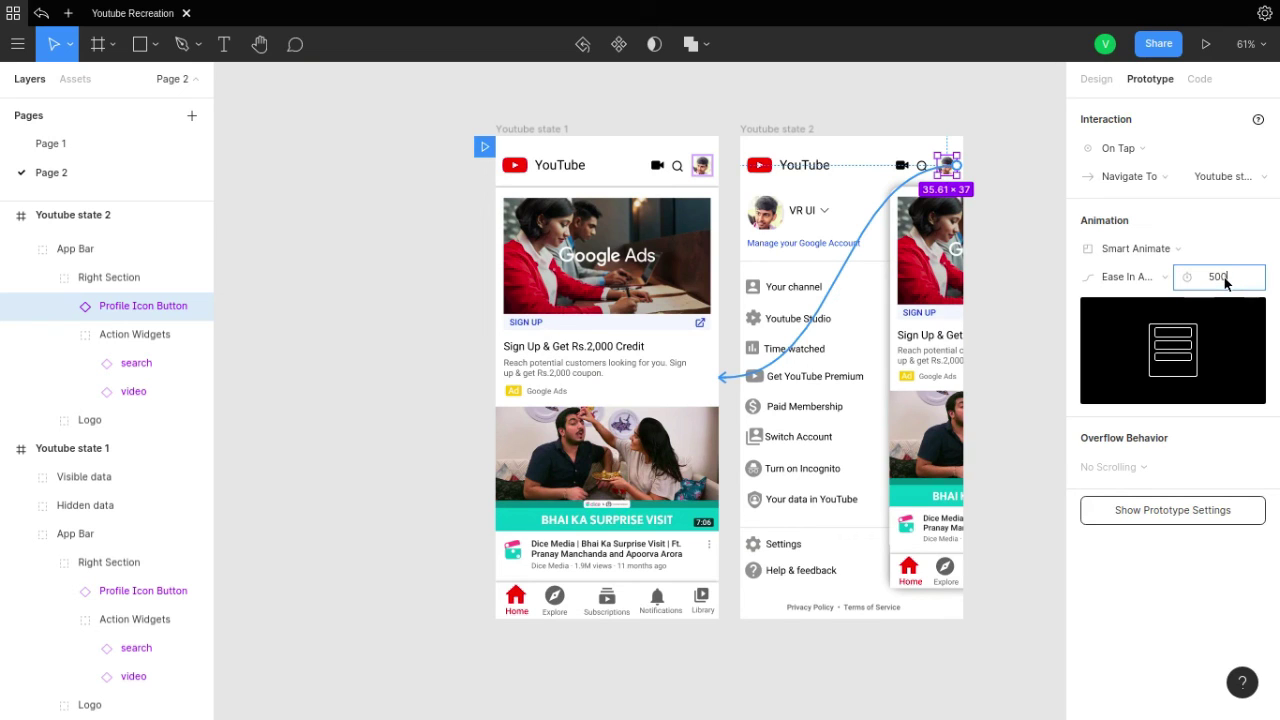
{"action": "left_click", "coordinate": [460, 338]}
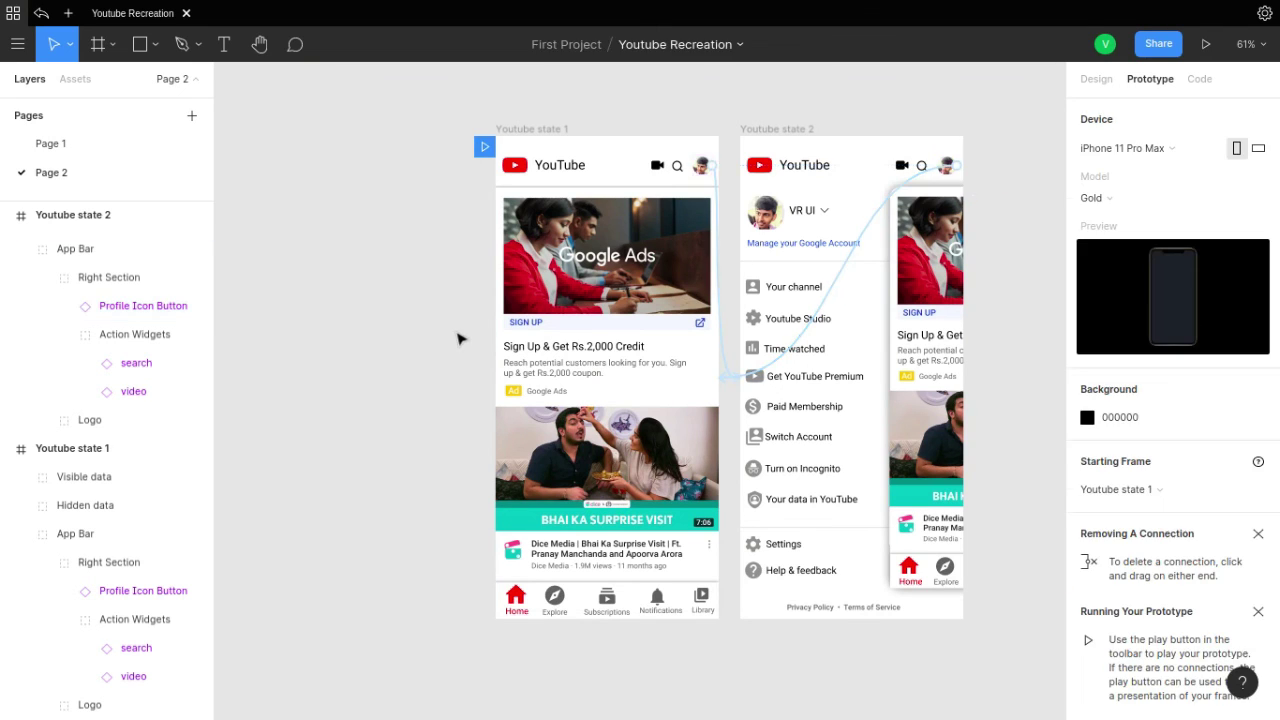
- Present the prototype and tap the profile avatar five times, toggling the account menu open and closed
{"action": "key", "text": "ctrl+alt+Return"}
{"action": "left_click", "coordinate": [749, 121]}
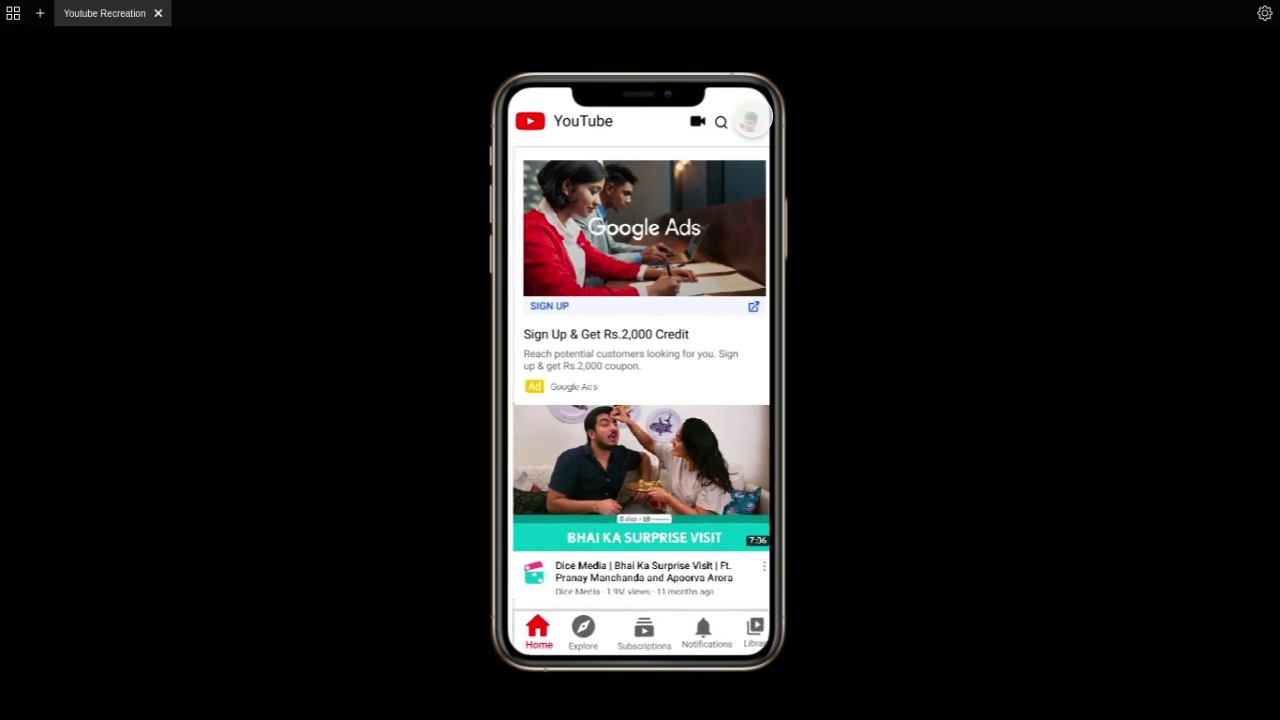
{"action": "left_click", "coordinate": [749, 121]}
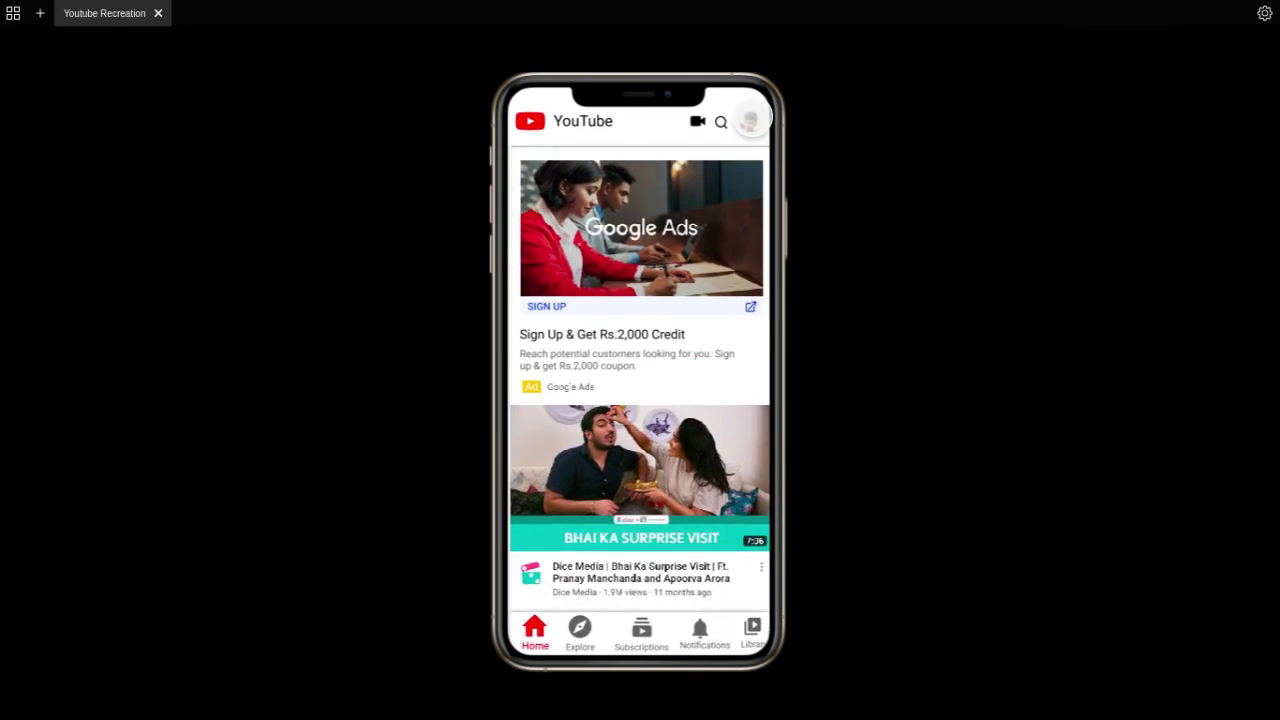
{"action": "left_click", "coordinate": [749, 121]}
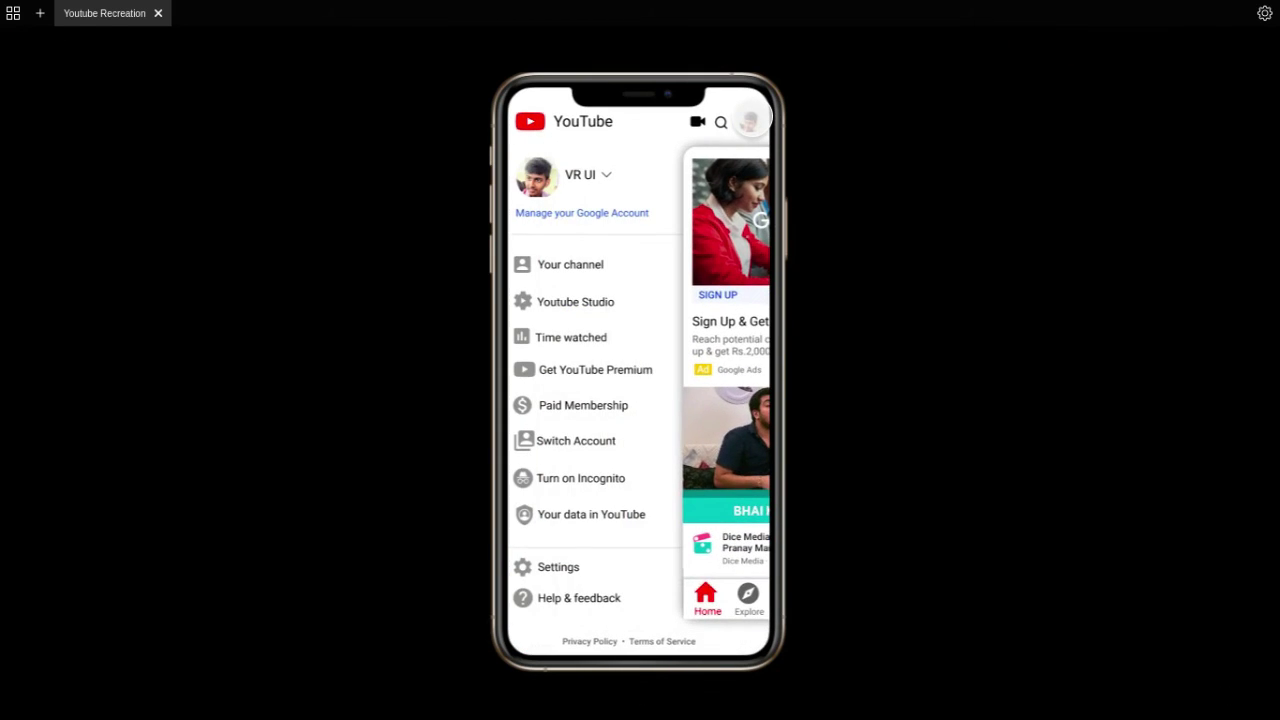
{"action": "left_click", "coordinate": [749, 121]}
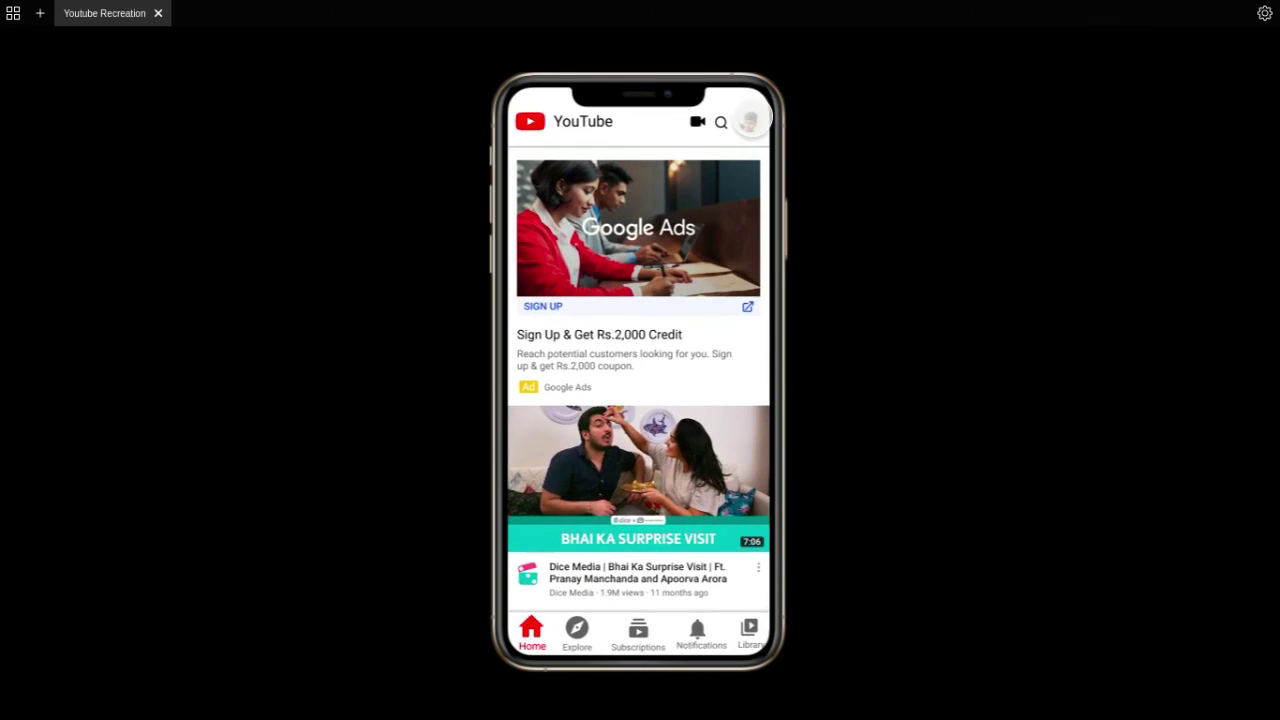
{"action": "left_click", "coordinate": [749, 121]}
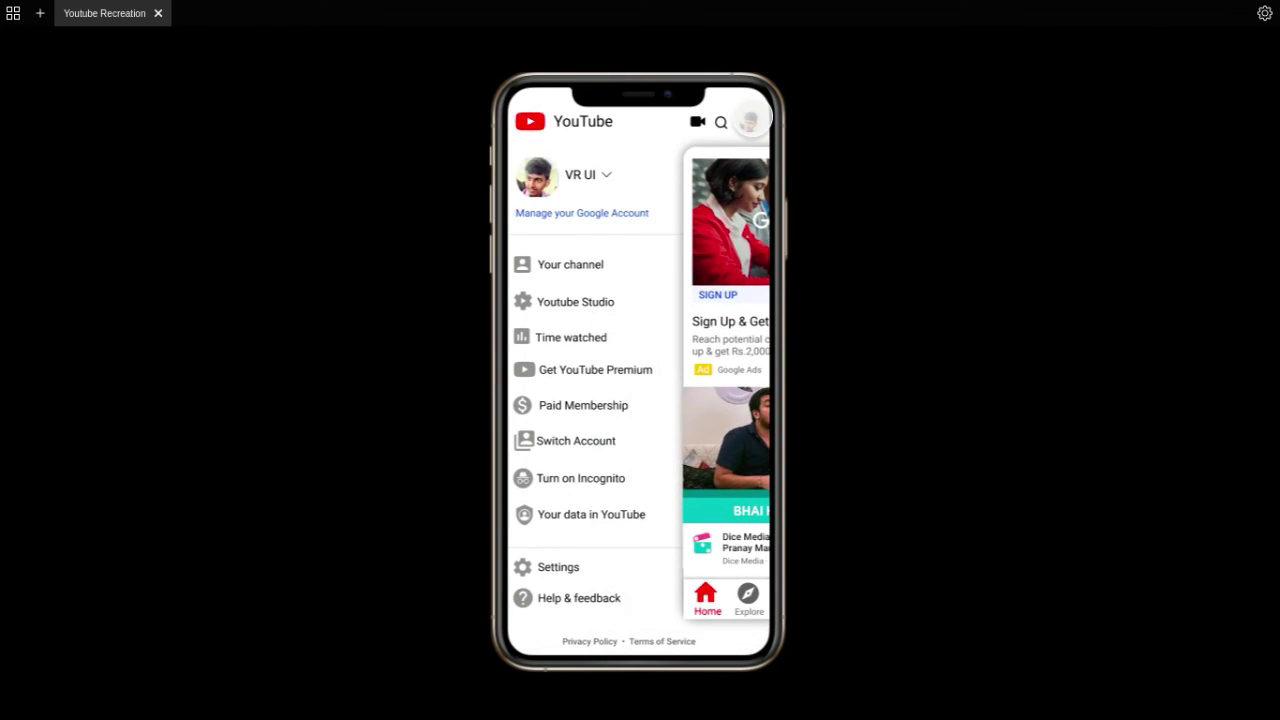